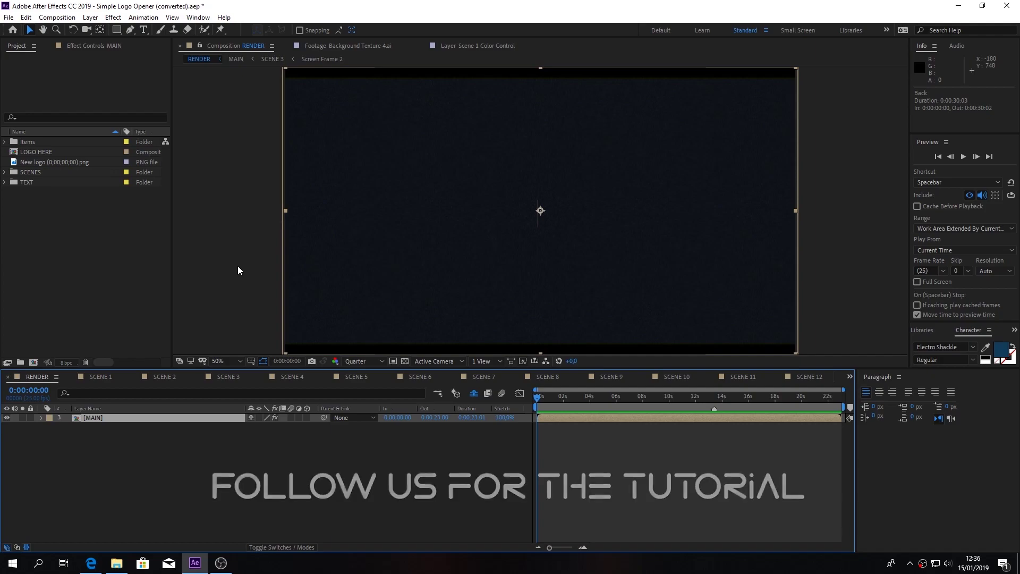
- Play the RENDER opener preview, stop it about ten seconds in, and select LOGO HERE
{"action": "left_click", "coordinate": [963, 156]}
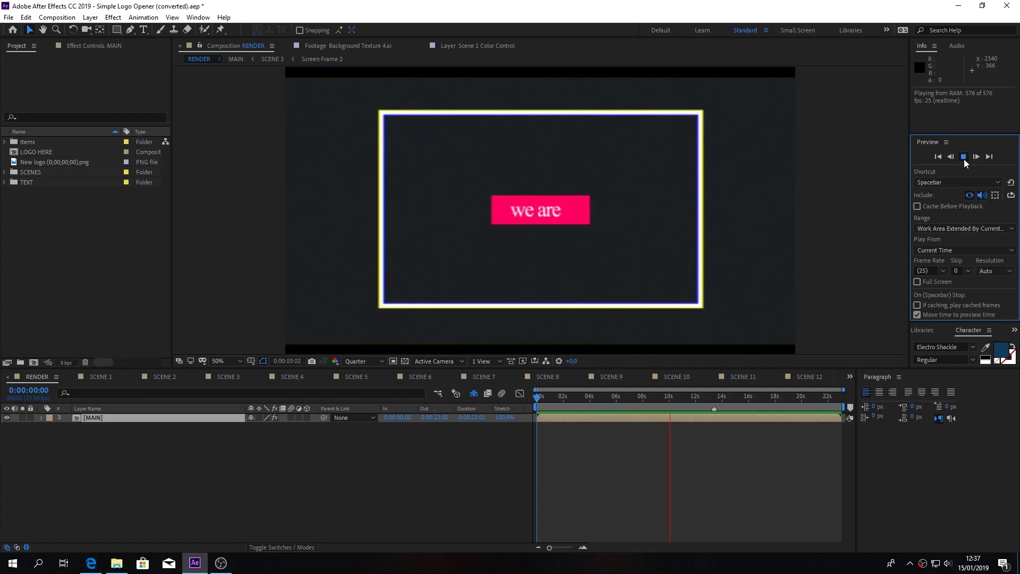
{"action": "left_click", "coordinate": [963, 158]}
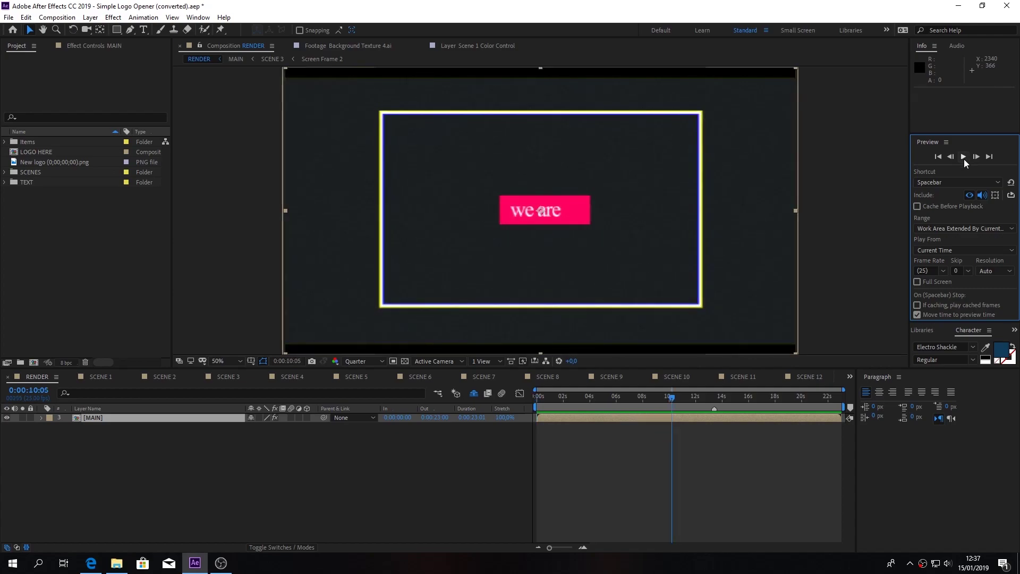
{"action": "left_click", "coordinate": [32, 153]}
- In LOGO HERE, hide the envato_white.ai layer and add the New logo PNG as a layer
{"action": "double_click", "coordinate": [46, 151]}
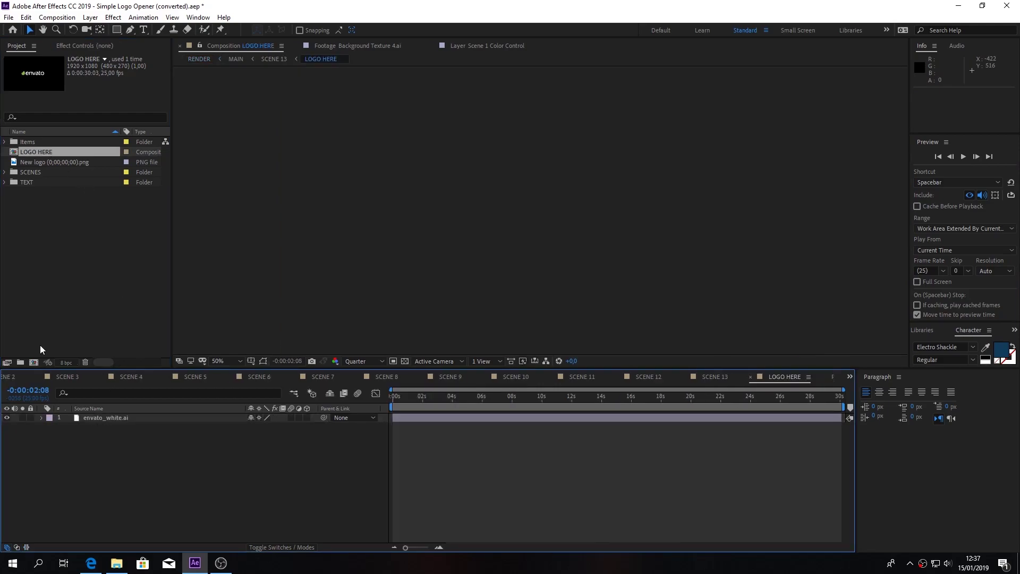
{"action": "left_click", "coordinate": [8, 418]}
{"action": "left_click", "coordinate": [61, 161]}
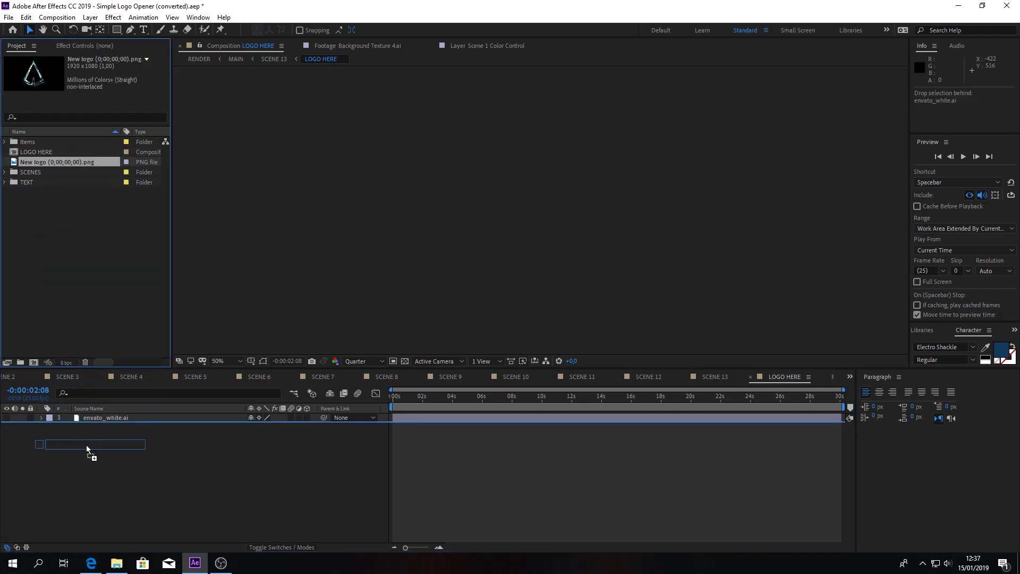
{"action": "left_click_drag", "start_coordinate": [60, 162], "coordinate": [85, 448]}
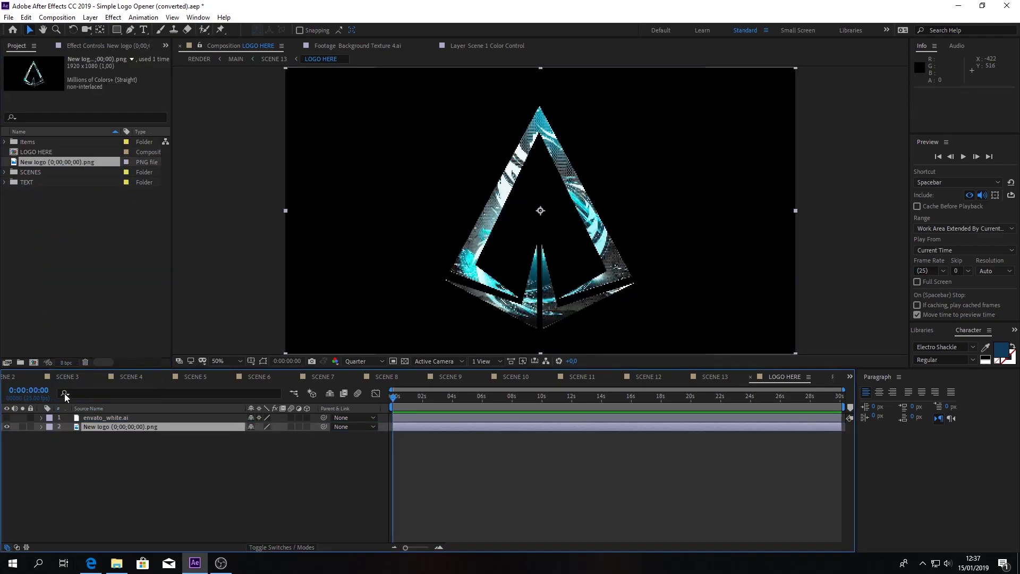
- Switch to the RENDER composition and scrub to about 20 seconds to see the logo scene
{"action": "left_click", "coordinate": [850, 377]}
{"action": "left_click", "coordinate": [893, 174]}
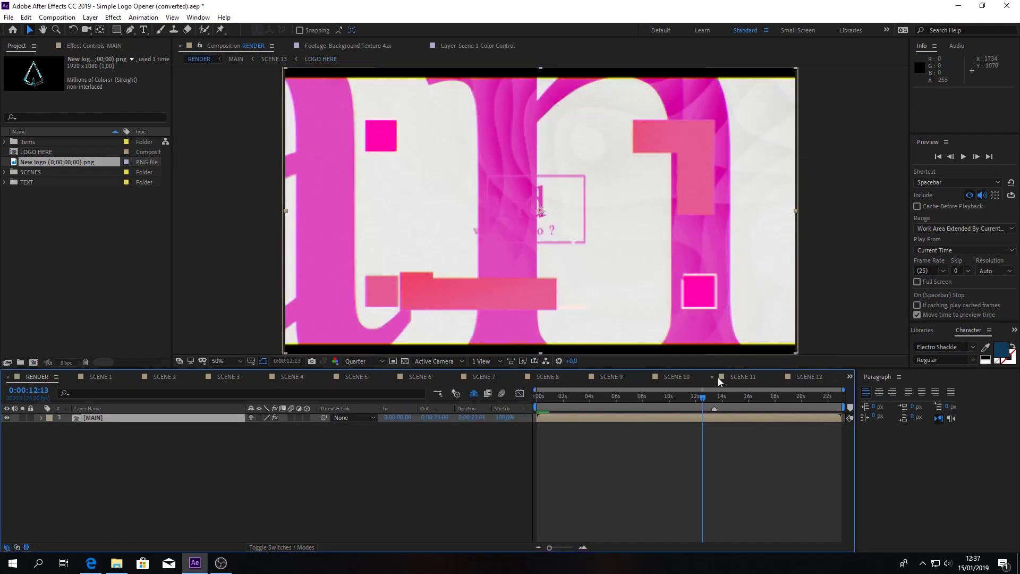
{"action": "mouse_move", "coordinate": [718, 398]}
{"action": "left_mouse_down"}
{"action": "mouse_move", "coordinate": [834, 397]}
{"action": "mouse_move", "coordinate": [818, 397]}
{"action": "left_mouse_up"}
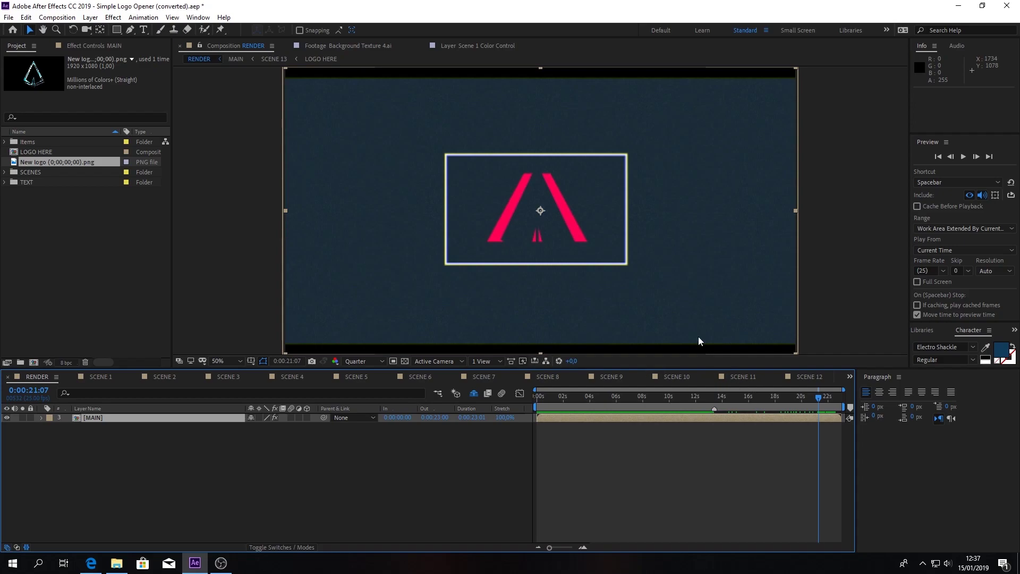
- In LOGO HERE, set the New logo layer's Scale to 42%
{"action": "double_click", "coordinate": [76, 153]}
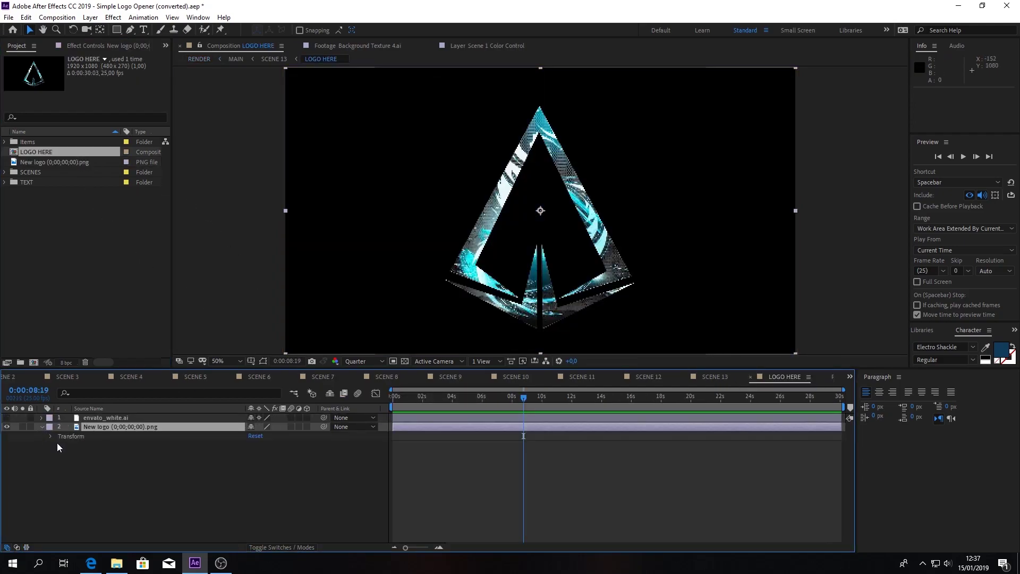
{"action": "left_click", "coordinate": [50, 436]}
{"action": "left_click_drag", "start_coordinate": [268, 462], "coordinate": [234, 462]}
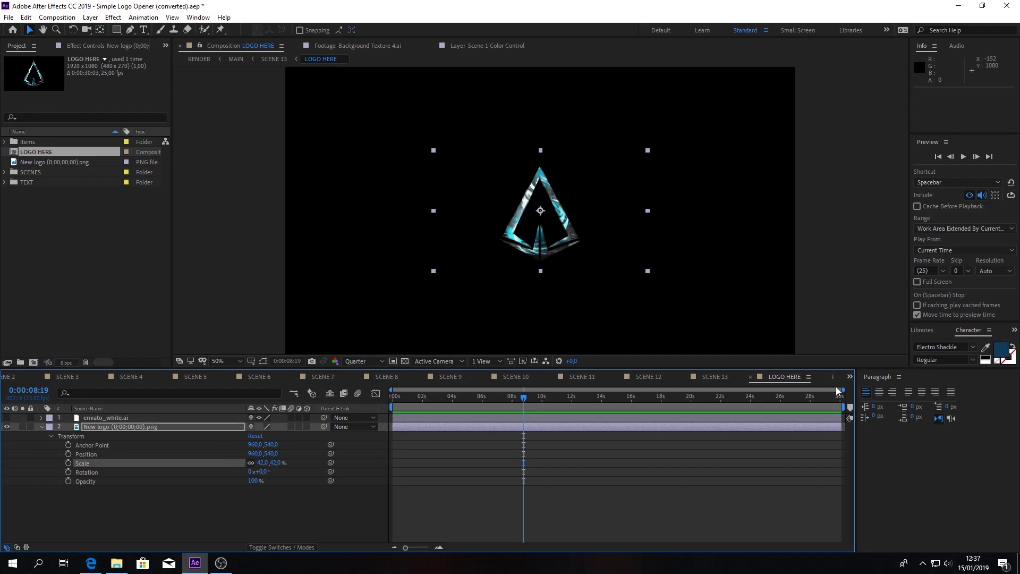
- Check the resized logo in RENDER, then return to LOGO HERE and collapse Transform
{"action": "left_click", "coordinate": [849, 376]}
{"action": "left_click", "coordinate": [887, 175]}
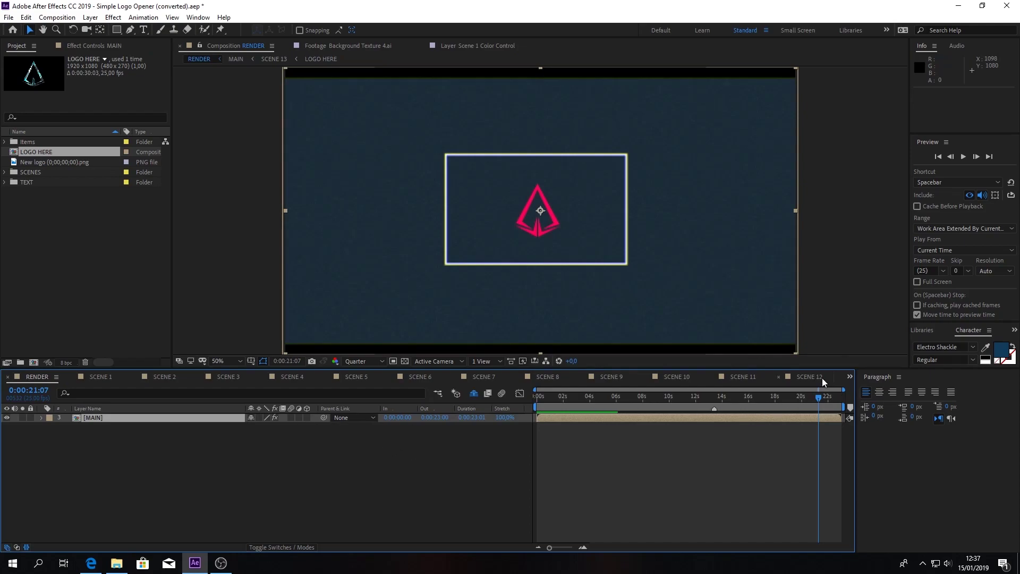
{"action": "left_click", "coordinate": [850, 377]}
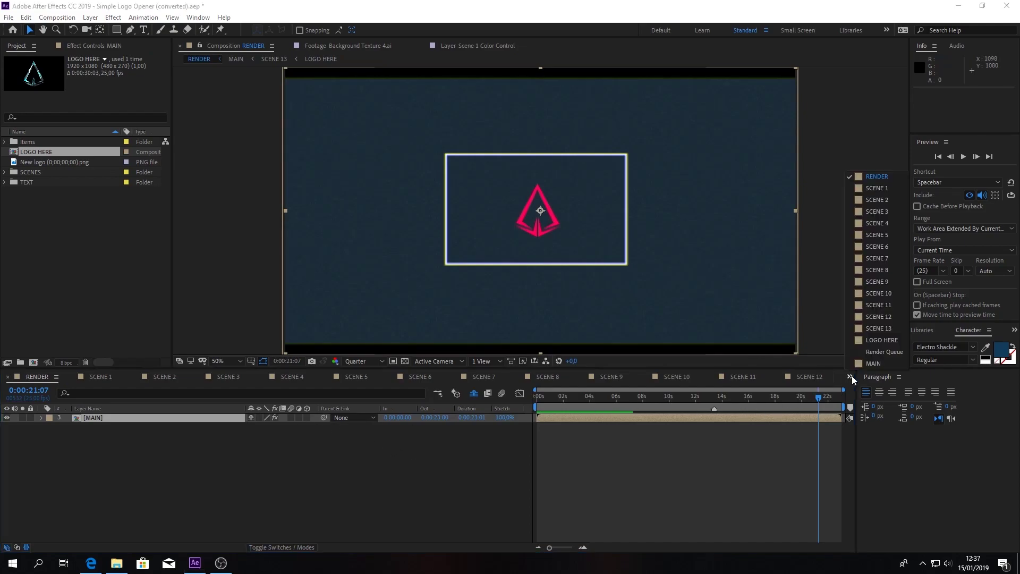
{"action": "double_click", "coordinate": [39, 156]}
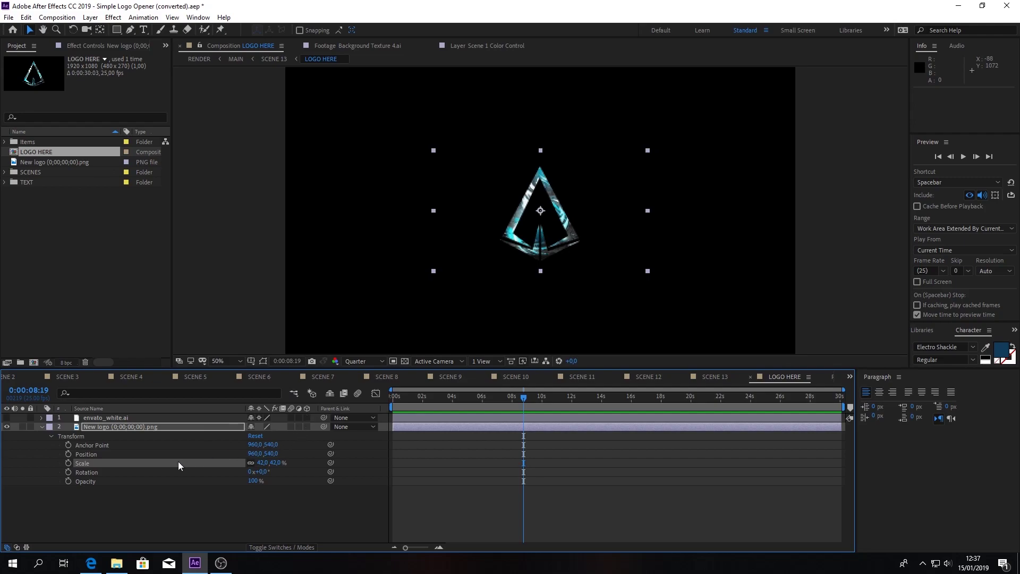
{"action": "left_click", "coordinate": [42, 427]}
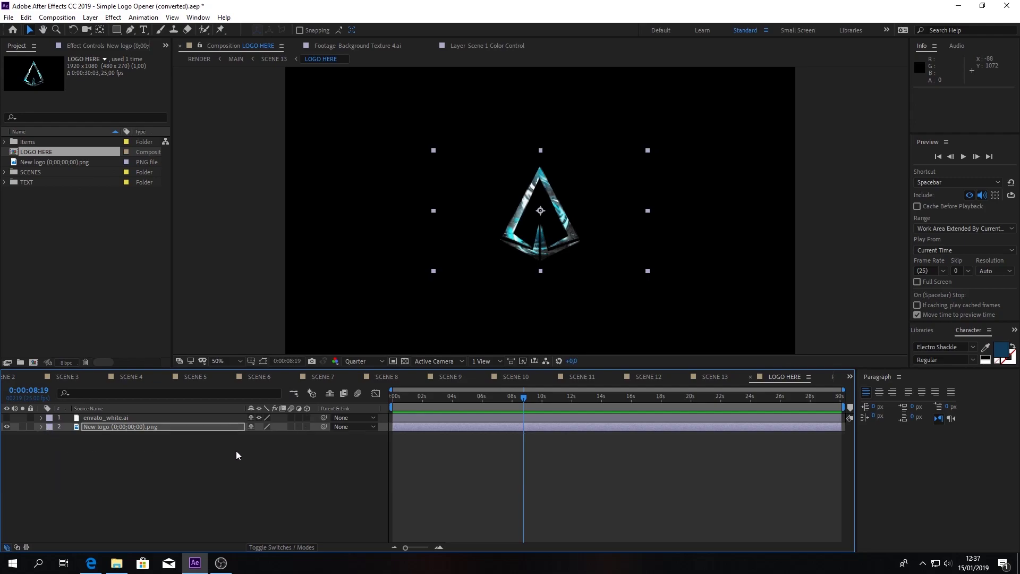
- Add a new empty text layer and keep it above the New logo layer
{"action": "right_click", "coordinate": [159, 462]}
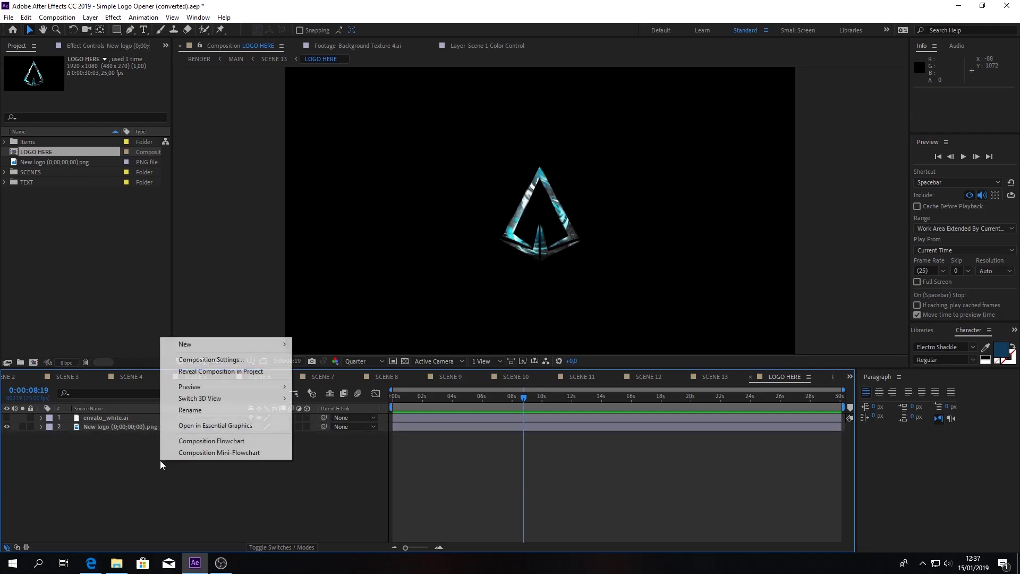
{"action": "mouse_move", "coordinate": [240, 342]}
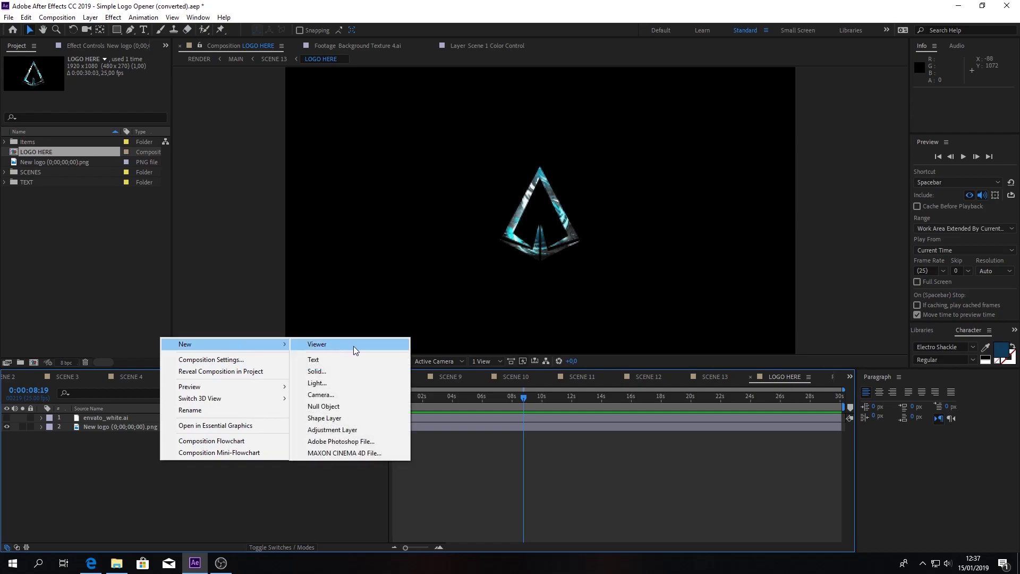
{"action": "left_click", "coordinate": [352, 361]}
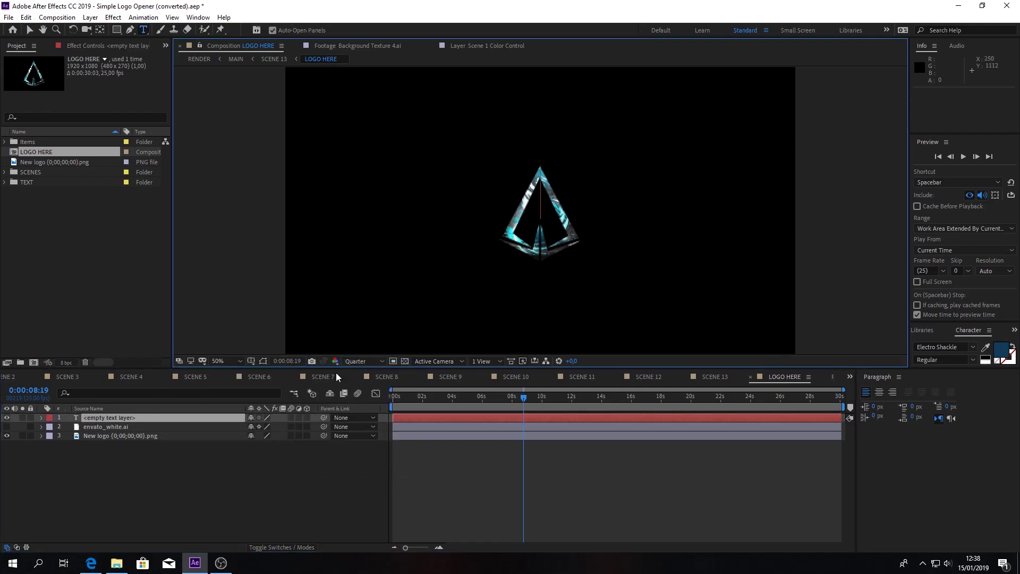
{"action": "mouse_move", "coordinate": [178, 416]}
{"action": "left_mouse_down"}
{"action": "mouse_move", "coordinate": [175, 464]}
{"action": "mouse_move", "coordinate": [176, 420]}
{"action": "left_mouse_up"}
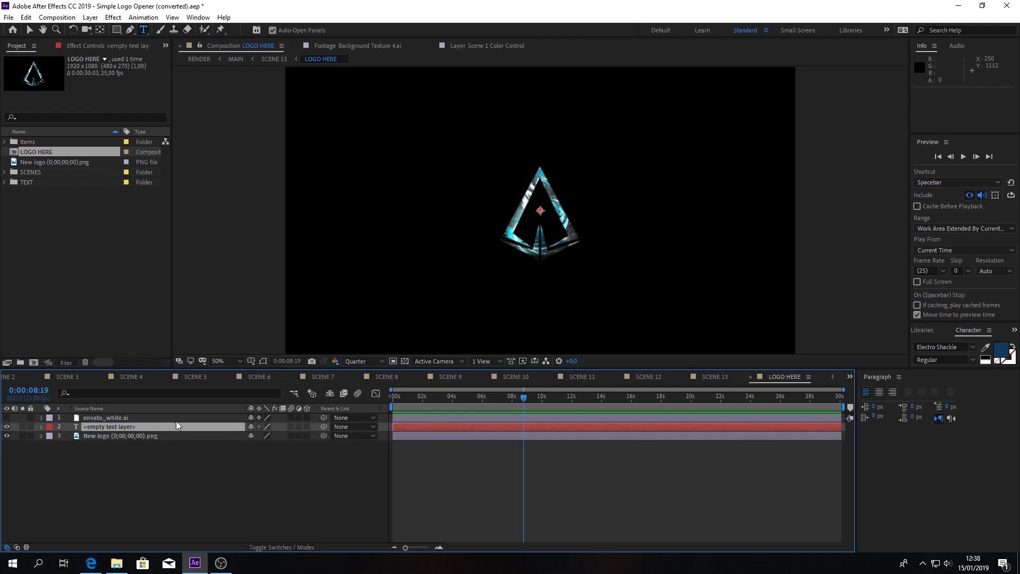
{"action": "left_click", "coordinate": [227, 469]}
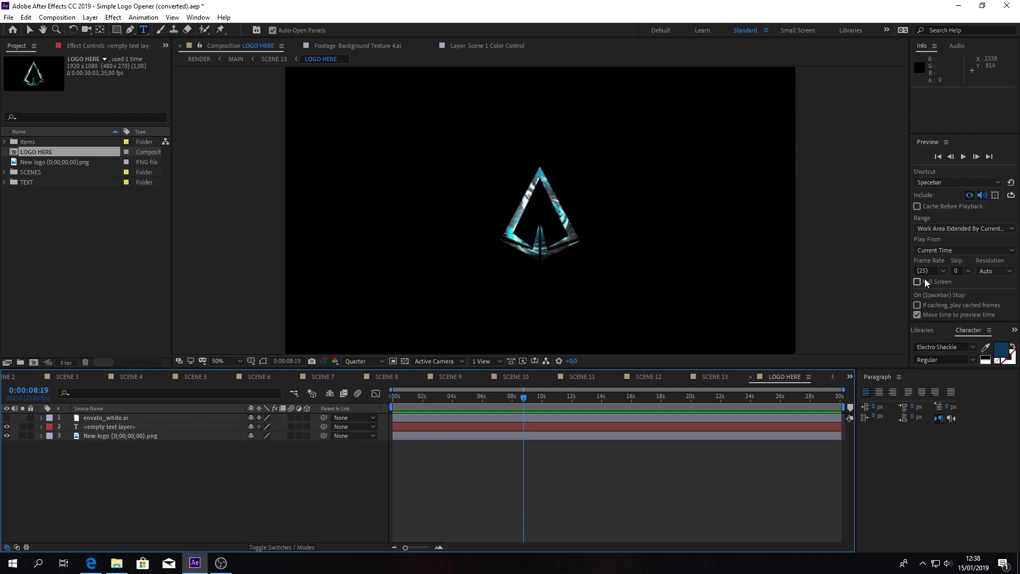
{"action": "left_click", "coordinate": [157, 428]}
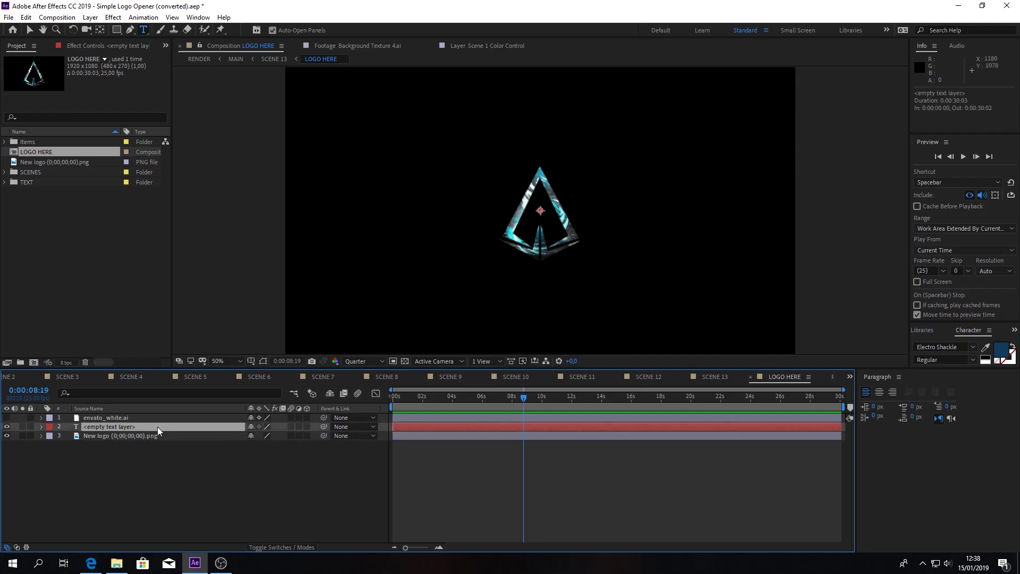
- Choose Electro Shackle as the font in the Character panel for the text layer
{"action": "left_click", "coordinate": [962, 181]}
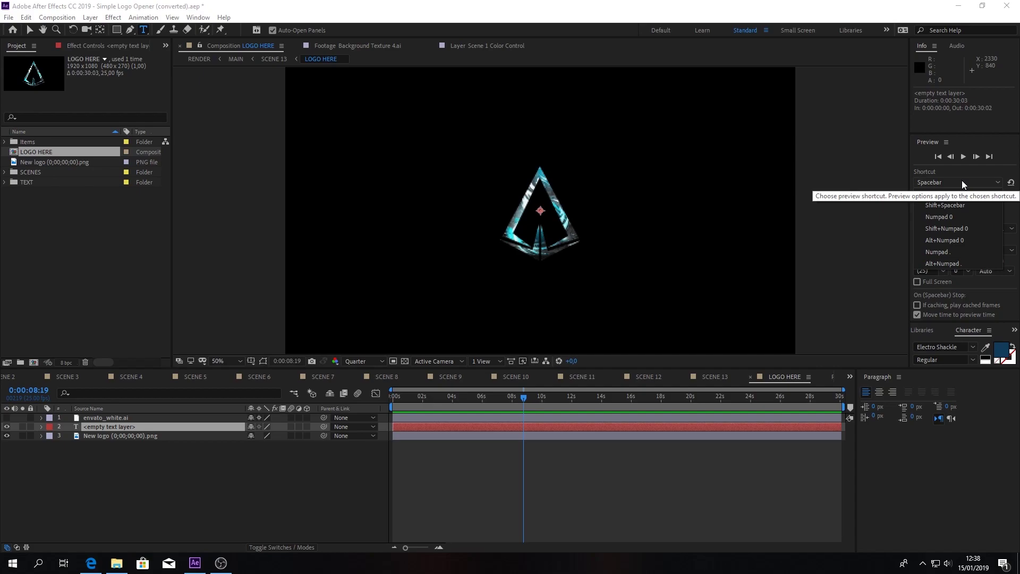
{"action": "left_click", "coordinate": [962, 181]}
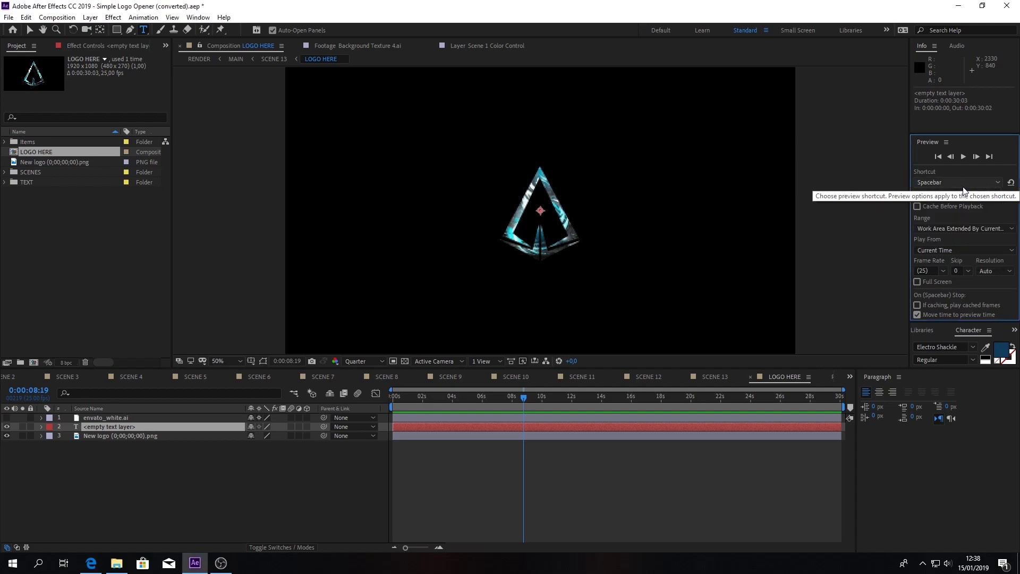
{"action": "left_click", "coordinate": [945, 334]}
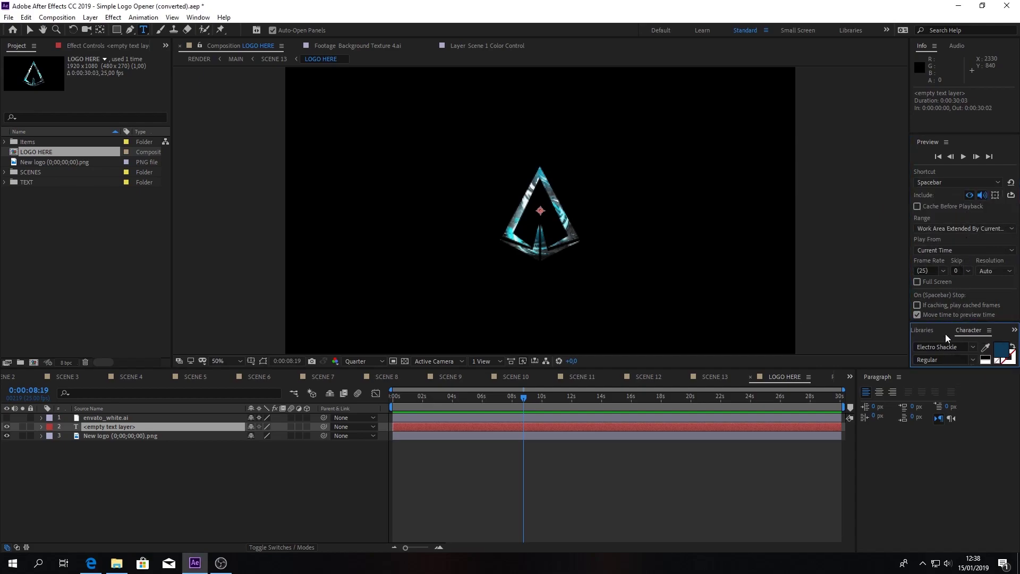
{"action": "left_click", "coordinate": [969, 346]}
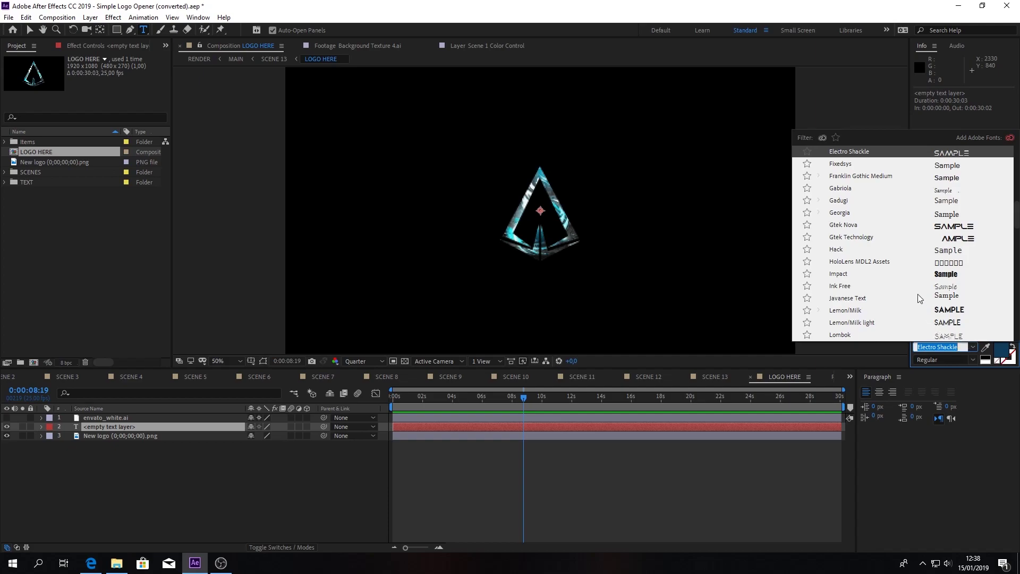
{"action": "scroll", "coordinate": [871, 235], "scroll_direction": "up", "scroll_amount": 4}
{"action": "scroll", "coordinate": [871, 235], "scroll_direction": "up", "scroll_amount": 2}
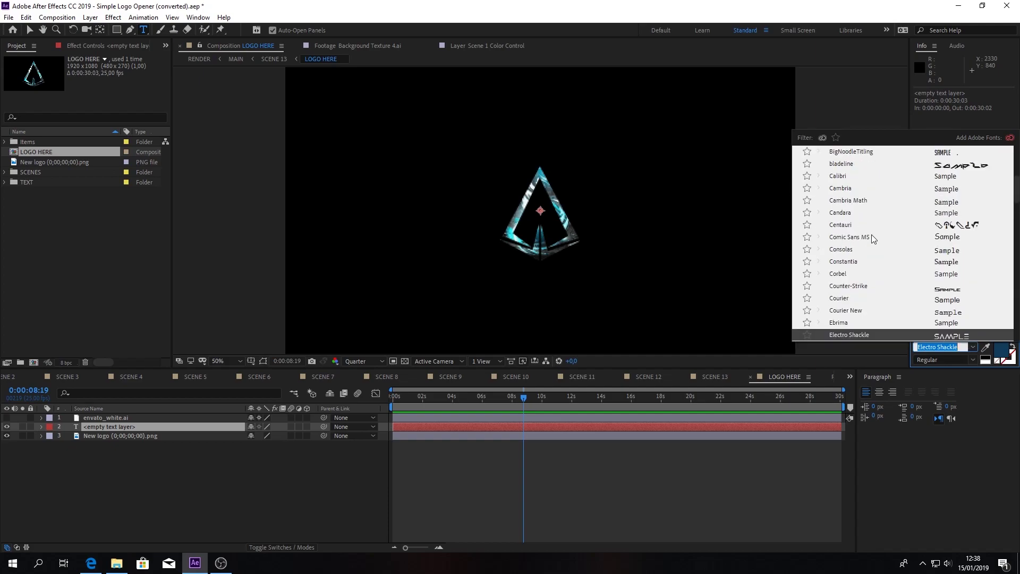
{"action": "scroll", "coordinate": [871, 234], "scroll_direction": "up", "scroll_amount": 1}
{"action": "scroll", "coordinate": [871, 234], "scroll_direction": "up", "scroll_amount": 2}
{"action": "scroll", "coordinate": [871, 235], "scroll_direction": "down", "scroll_amount": 2}
{"action": "scroll", "coordinate": [872, 236], "scroll_direction": "down", "scroll_amount": 3}
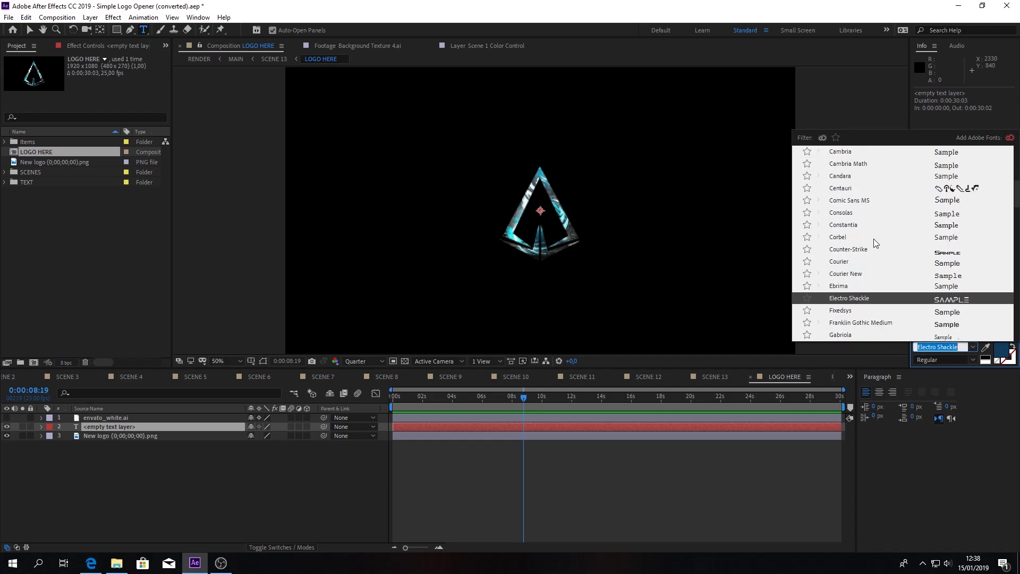
{"action": "left_click", "coordinate": [861, 294]}
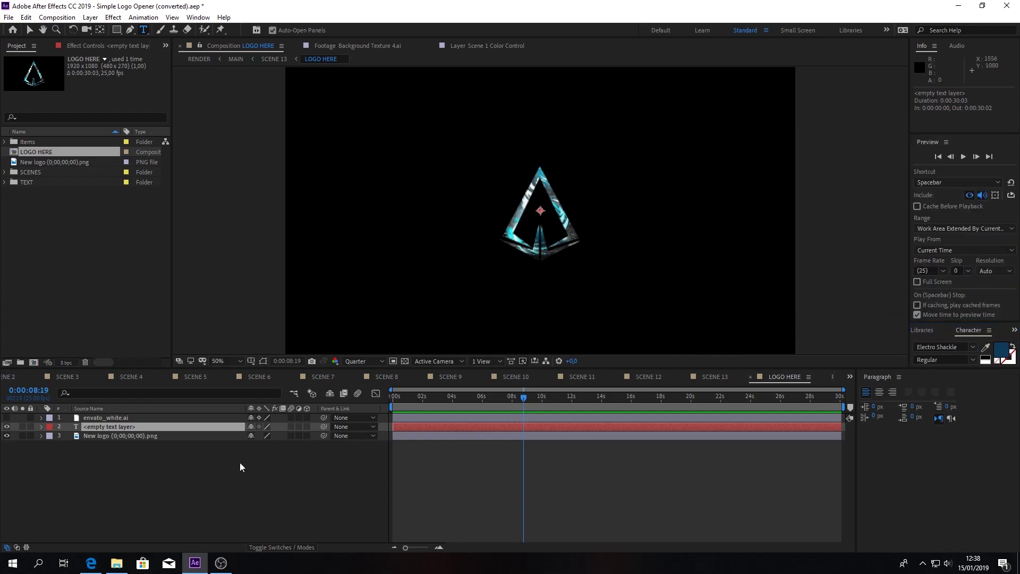
{"action": "left_click", "coordinate": [157, 425]}
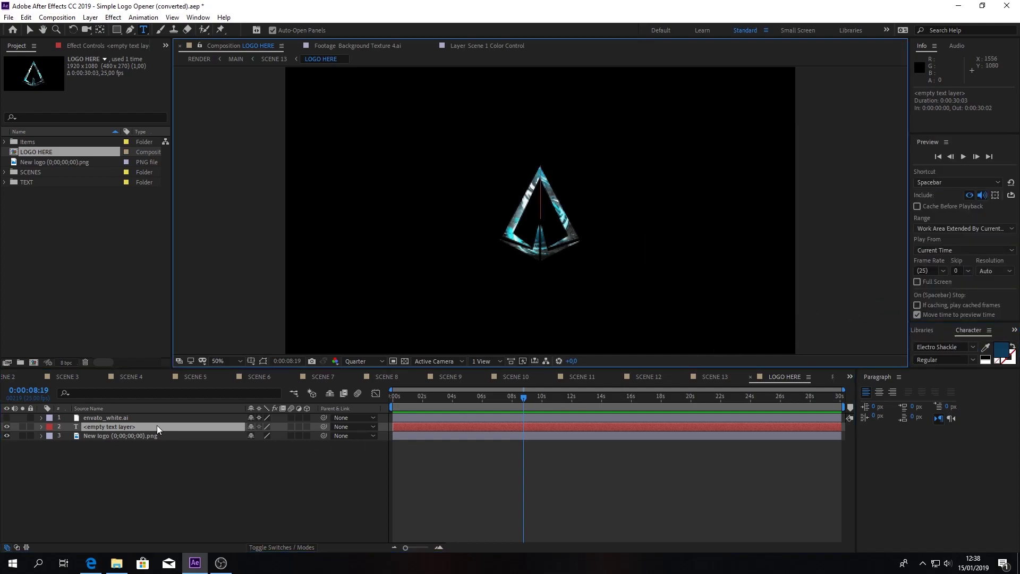
- Type 'i solve it .exe' into the text layer, commit it, and return to the Selection tool
{"action": "double_click", "coordinate": [159, 425]}
{"action": "type", "text": "i"}
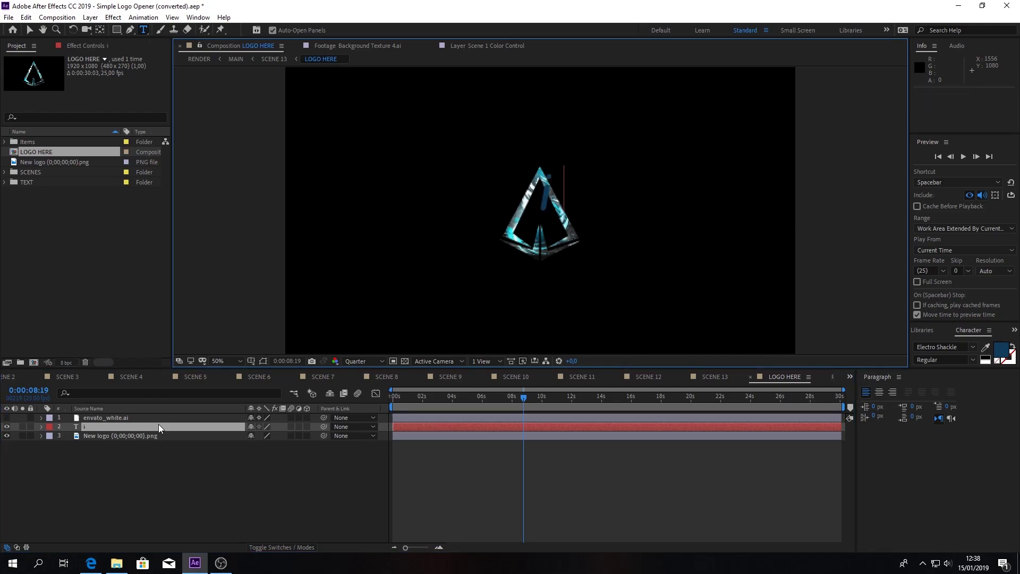
{"action": "type", "text": " sol"}
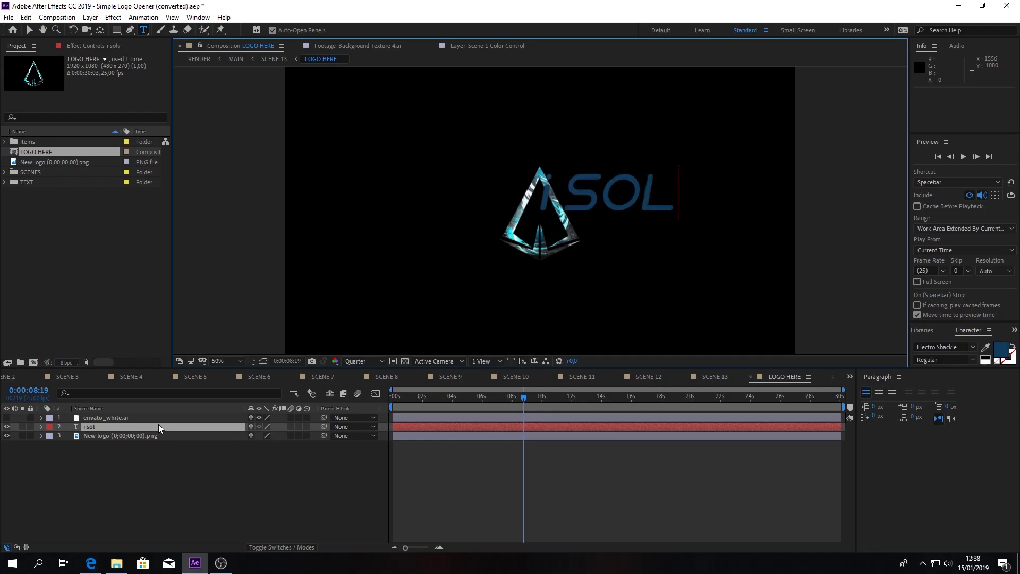
{"action": "type", "text": "ve i"}
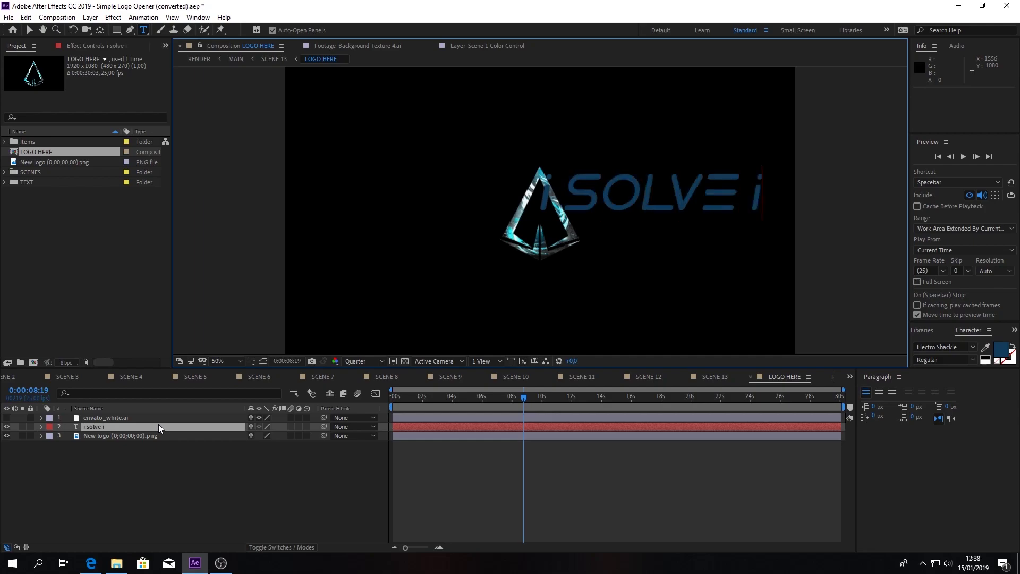
{"action": "type", "text": "t"}
{"action": "type", "text": " ."}
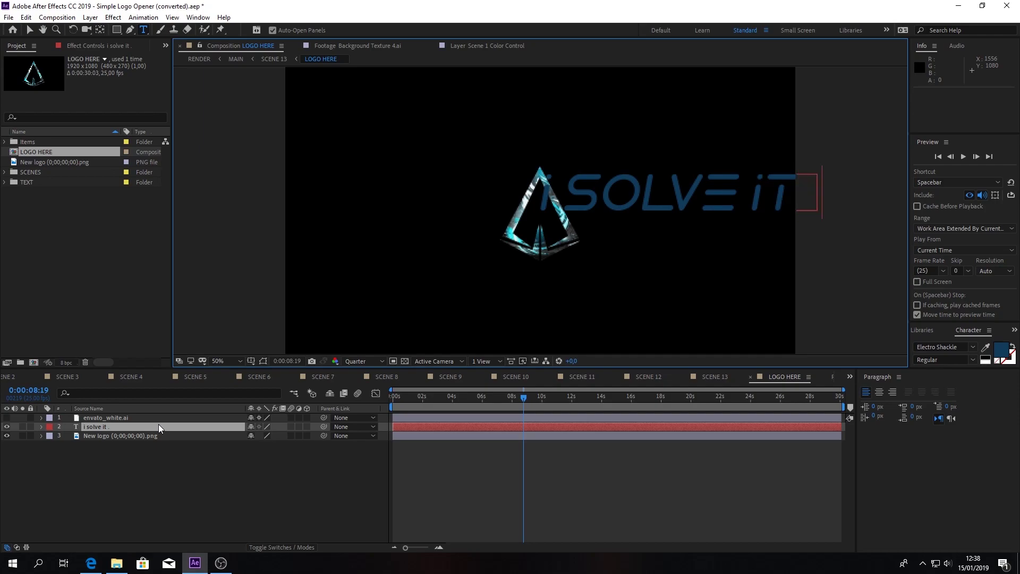
{"action": "type", "text": "exe"}
{"action": "key", "text": "Escape"}
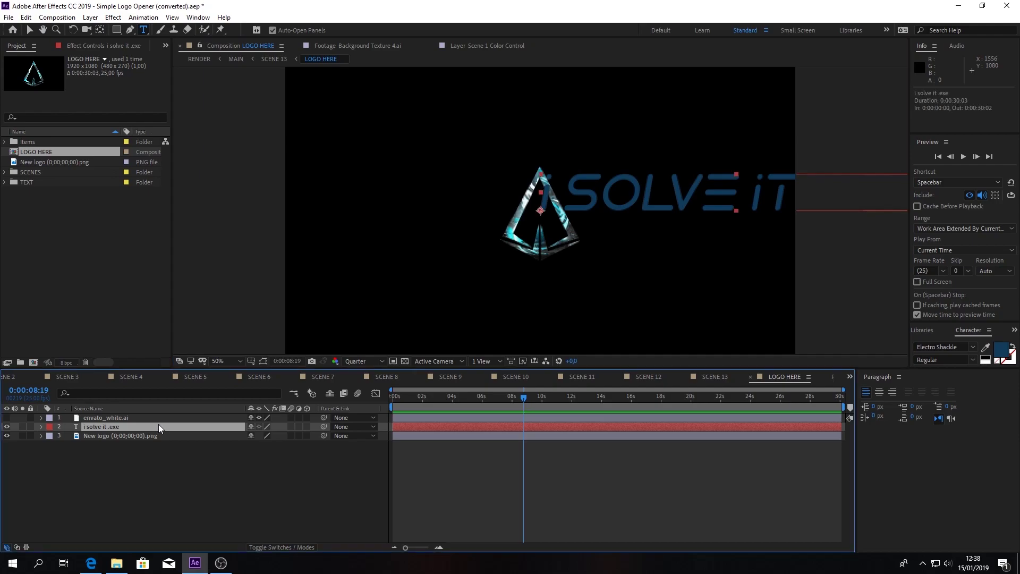
{"action": "double_click", "coordinate": [159, 424]}
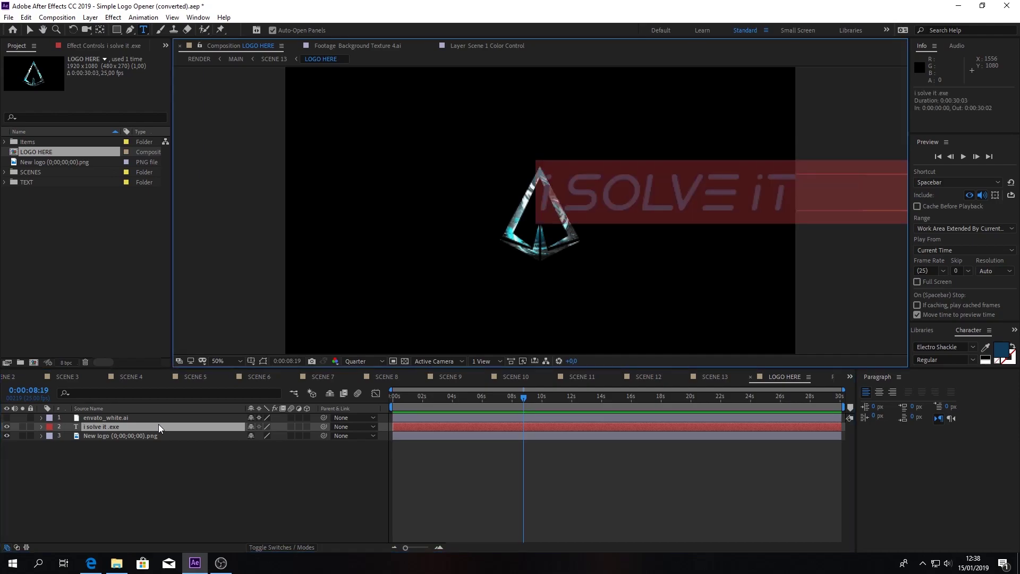
{"action": "left_click", "coordinate": [27, 31]}
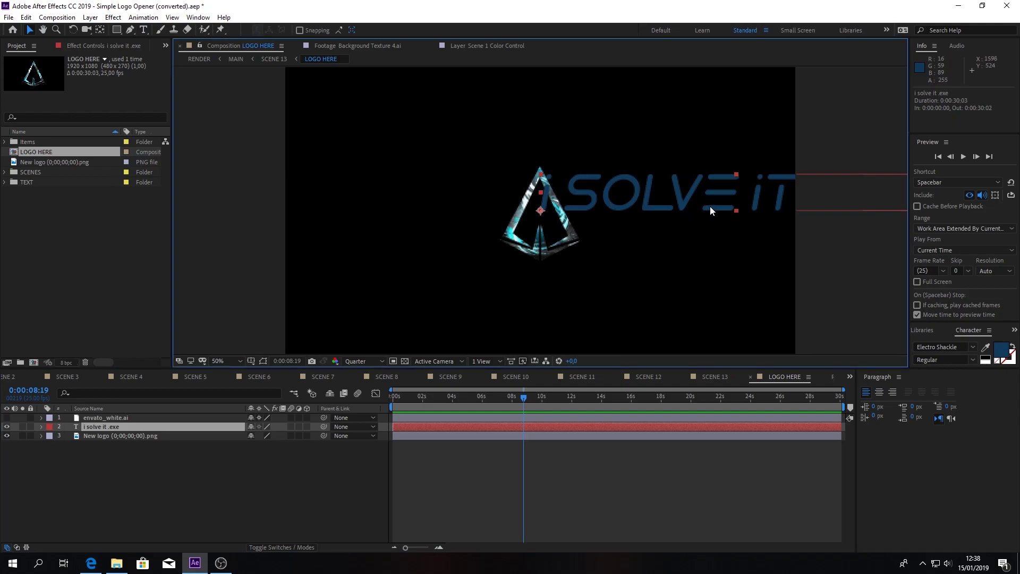
{"action": "left_click", "coordinate": [238, 418]}
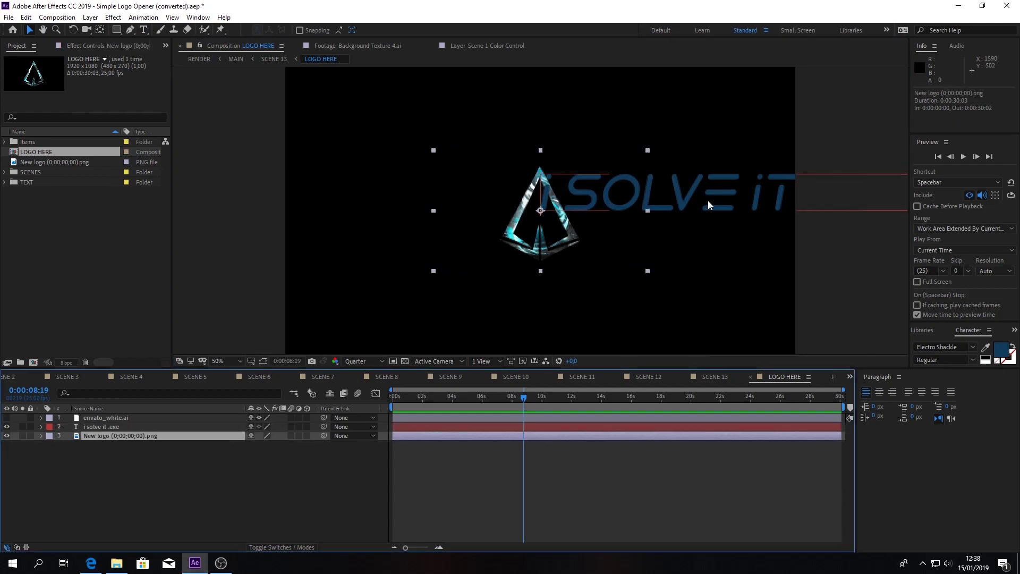
- Move the text below the triangular logo and turn on the proportional grid
{"action": "left_click_drag", "start_coordinate": [708, 199], "coordinate": [705, 200]}
{"action": "left_click_drag", "start_coordinate": [788, 204], "coordinate": [588, 294]}
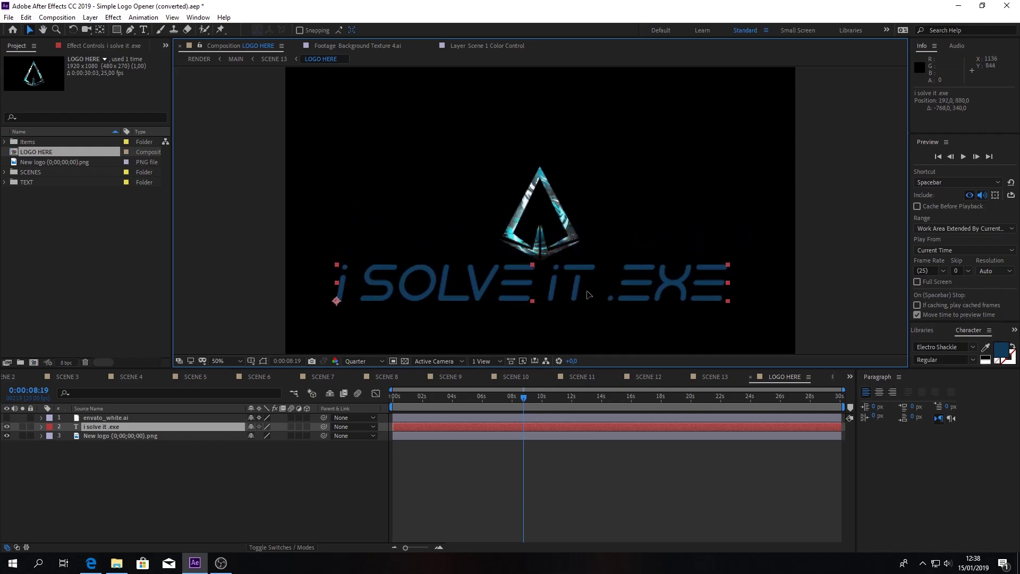
{"action": "left_click", "coordinate": [249, 361]}
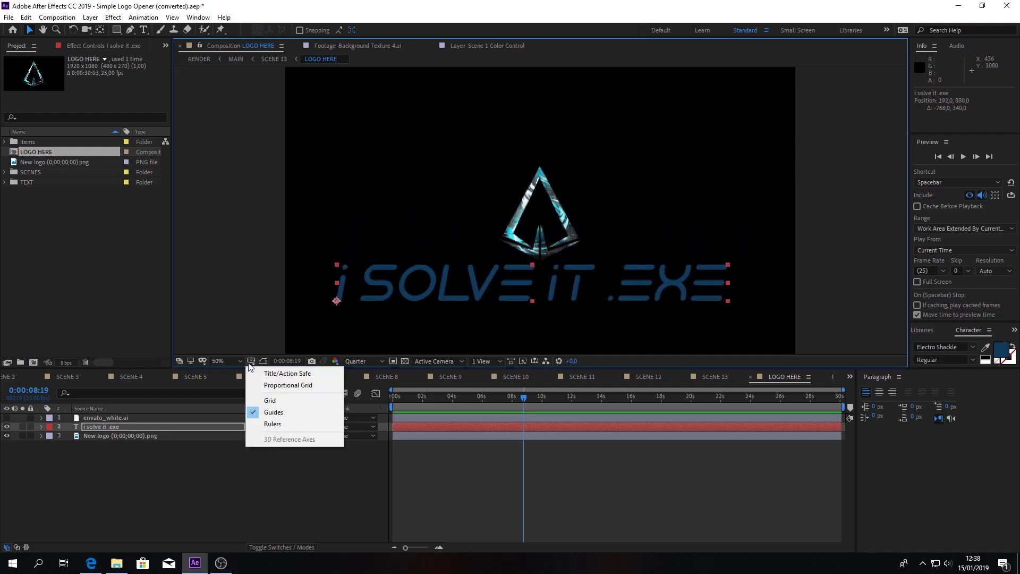
{"action": "left_click", "coordinate": [275, 384]}
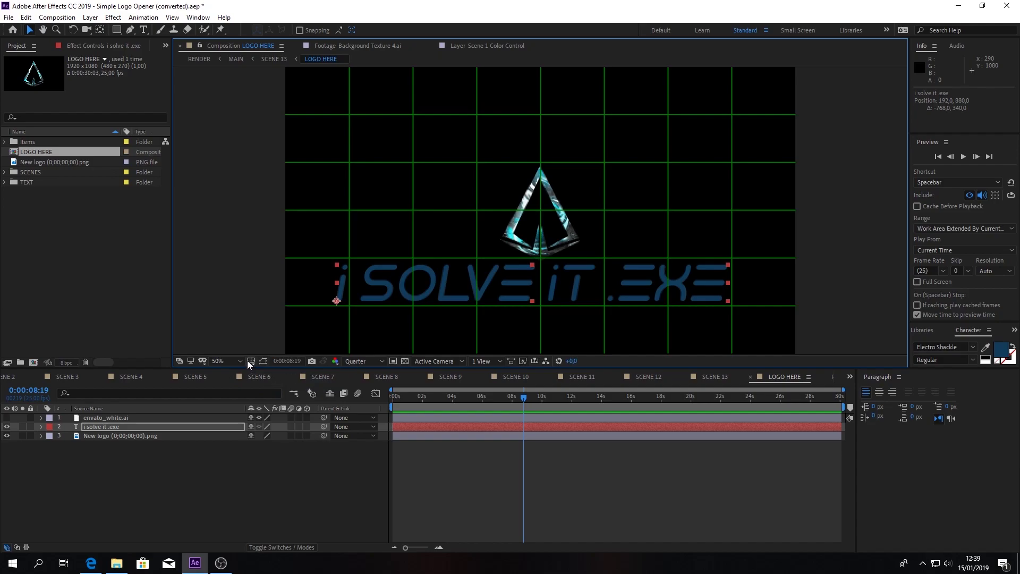
- Nudge the text right to 228, 882 and swap the grid for title/action safe guides
{"action": "left_click_drag", "start_coordinate": [534, 287], "coordinate": [543, 287]}
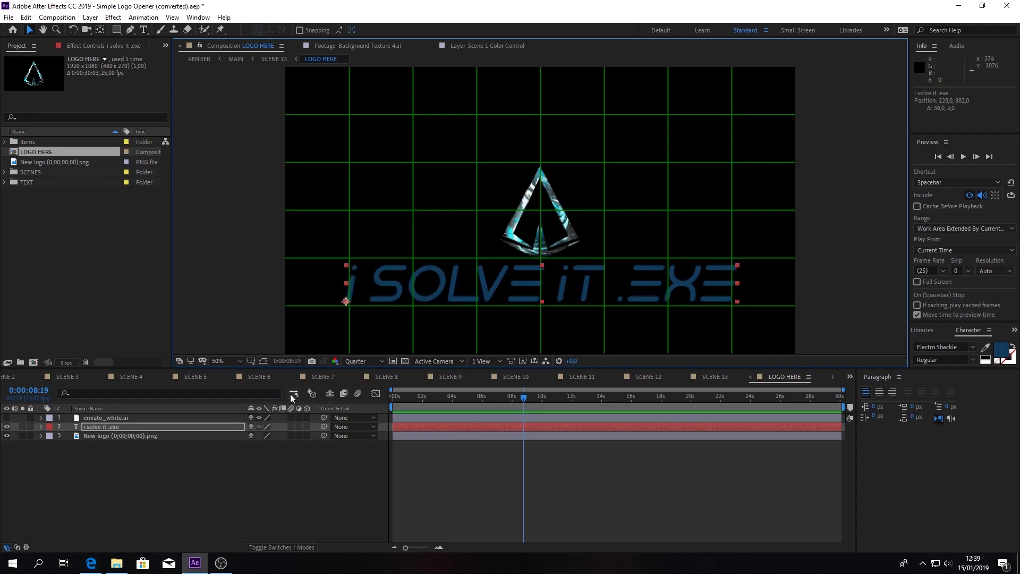
{"action": "left_click", "coordinate": [252, 361]}
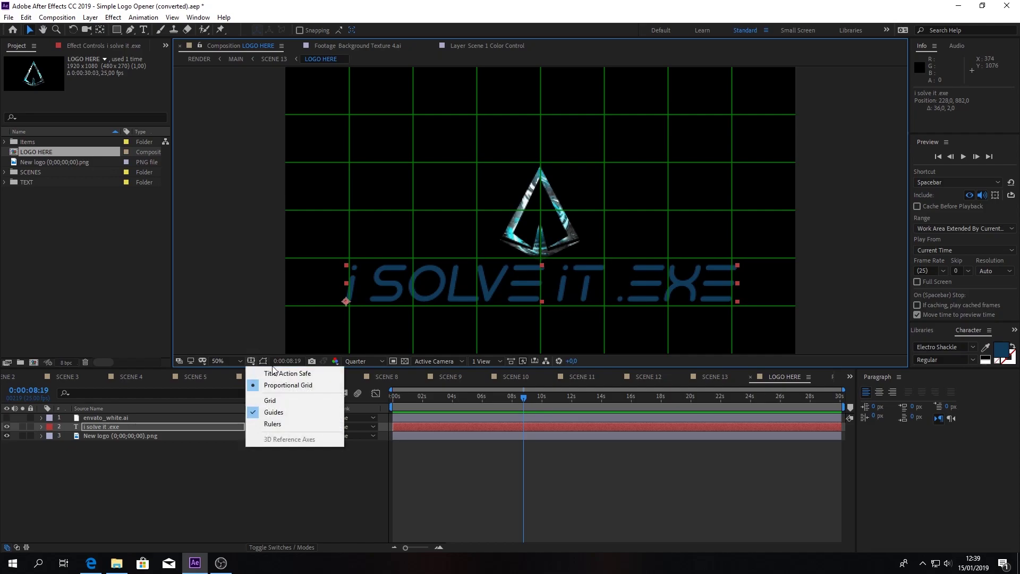
{"action": "left_click", "coordinate": [275, 372]}
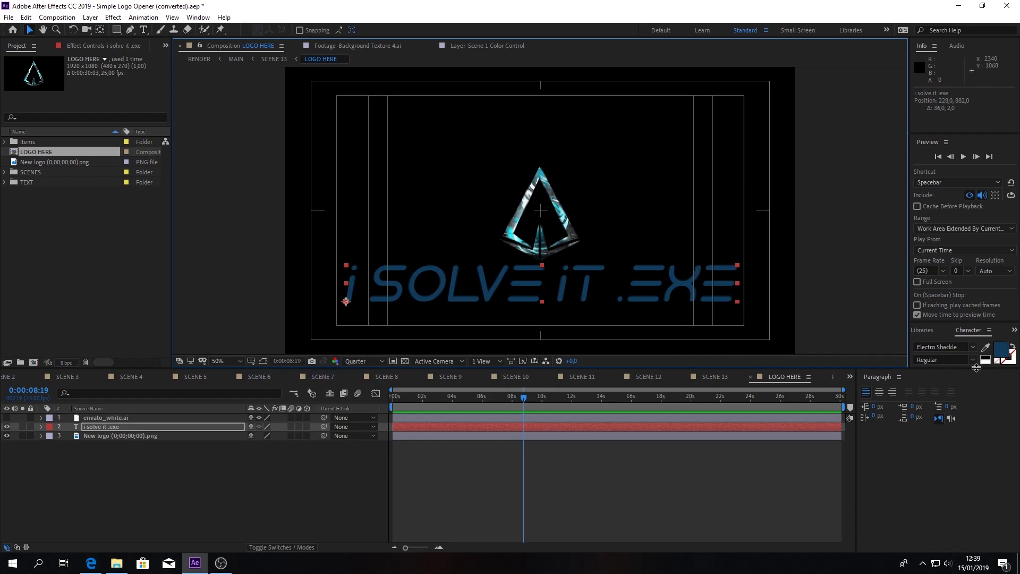
- Enlarge the Character panel by dragging the panel dividers
{"action": "left_click_drag", "start_coordinate": [976, 367], "coordinate": [976, 405]}
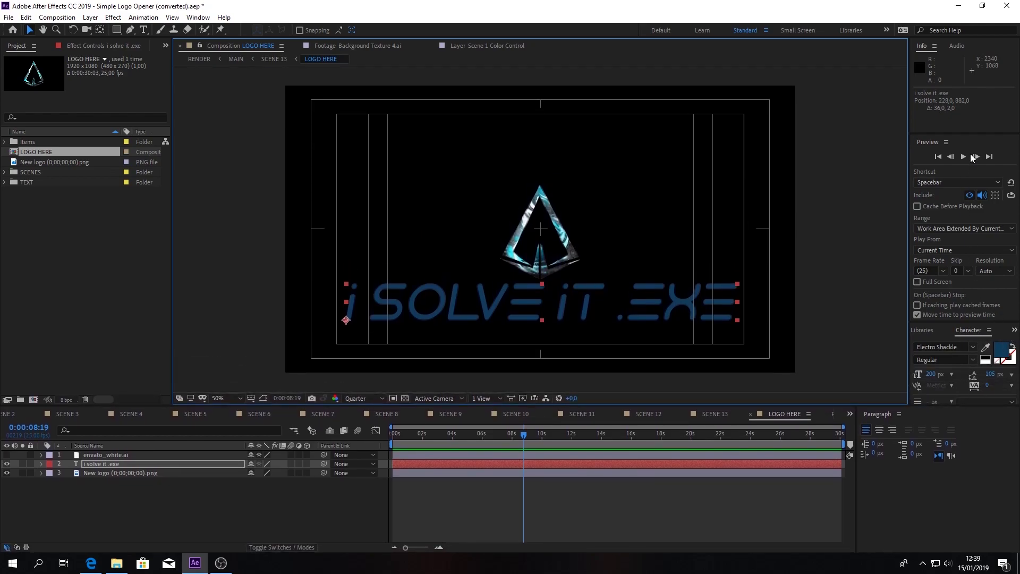
{"action": "left_click", "coordinate": [946, 142]}
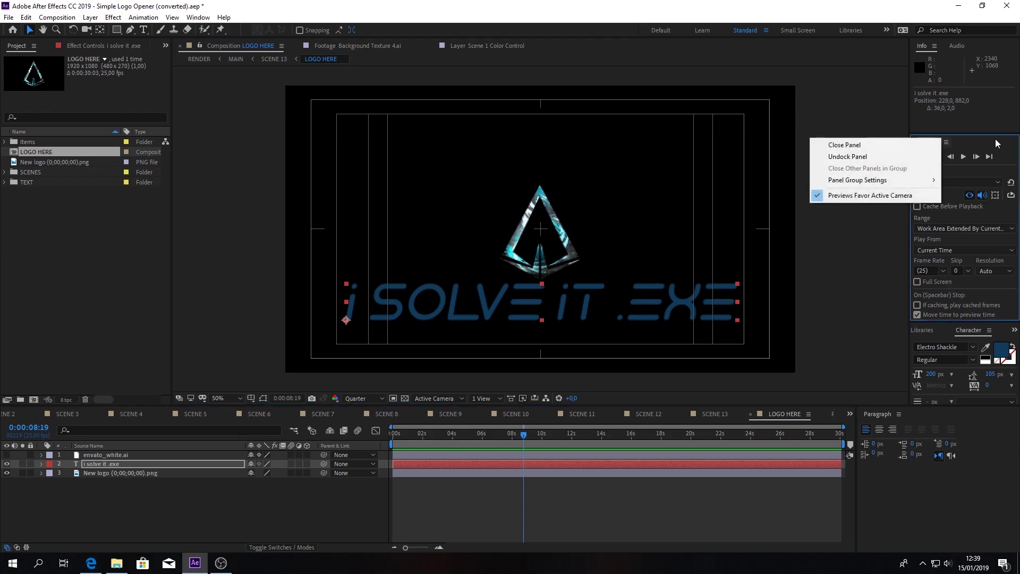
{"action": "left_click", "coordinate": [996, 144]}
{"action": "left_click_drag", "start_coordinate": [961, 323], "coordinate": [972, 199]}
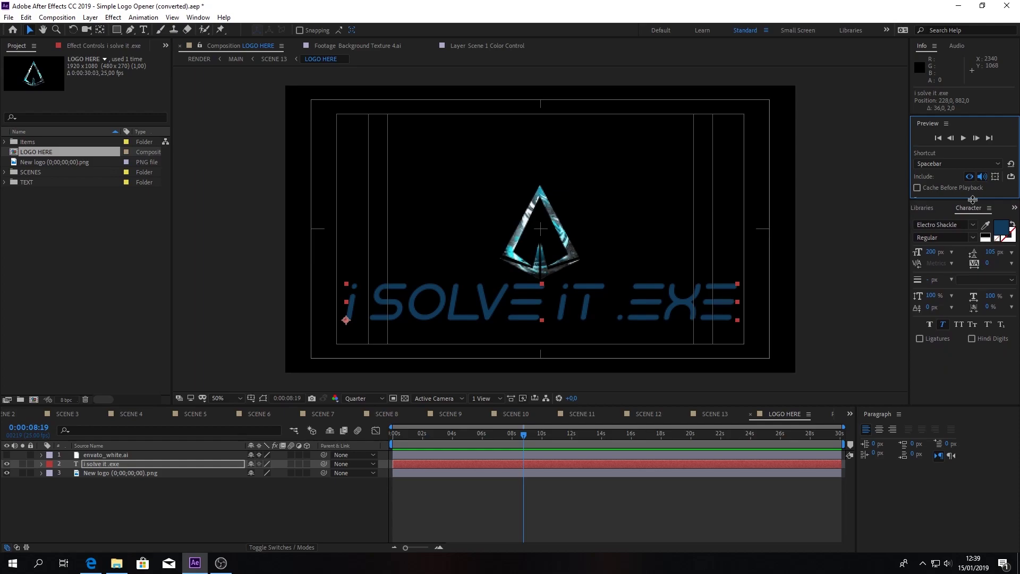
- Turn Faux Italic off so the 'i solve it .exe' text stands upright
{"action": "left_click", "coordinate": [946, 326]}
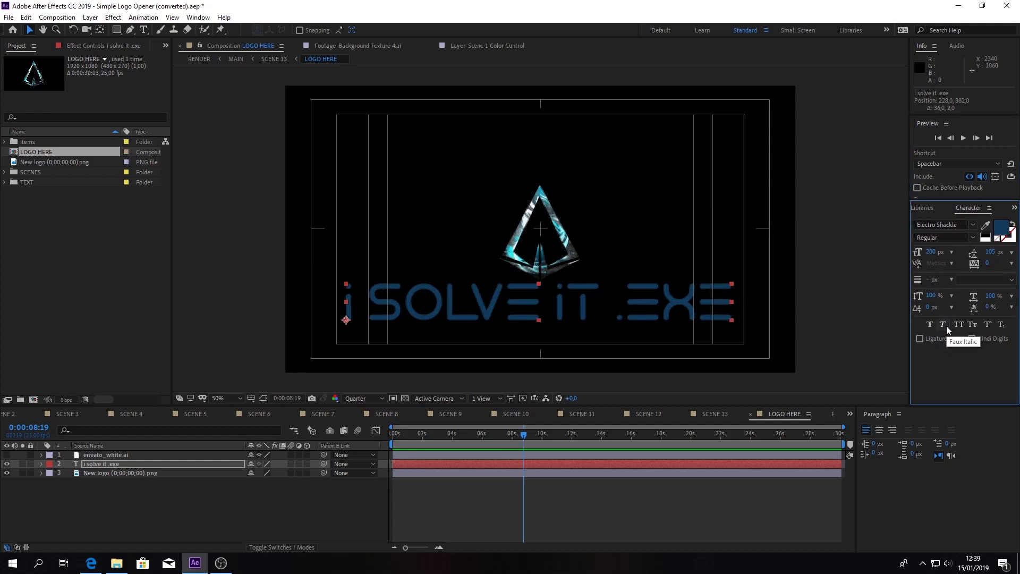
{"action": "left_click", "coordinate": [945, 326]}
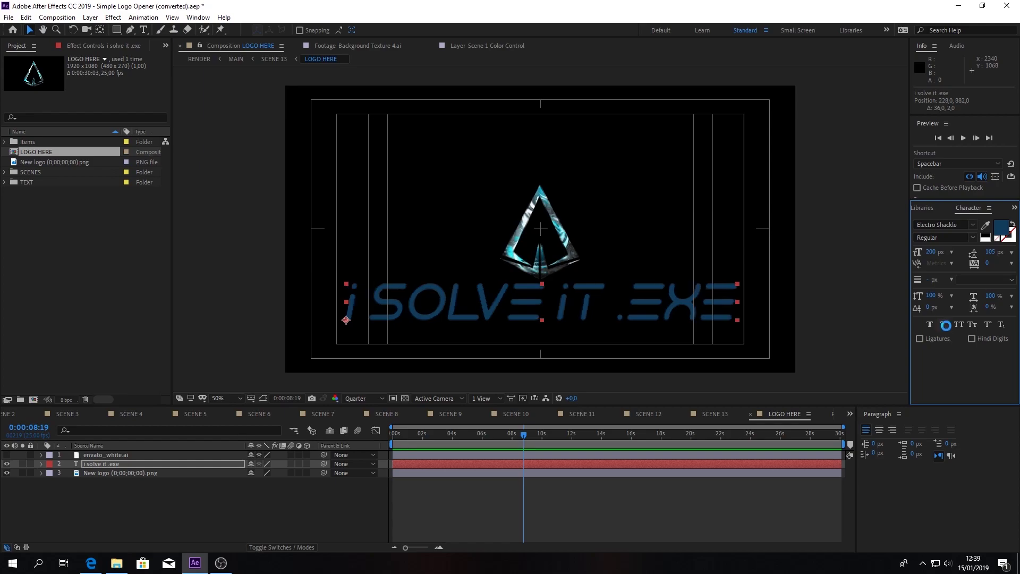
{"action": "left_click", "coordinate": [946, 326]}
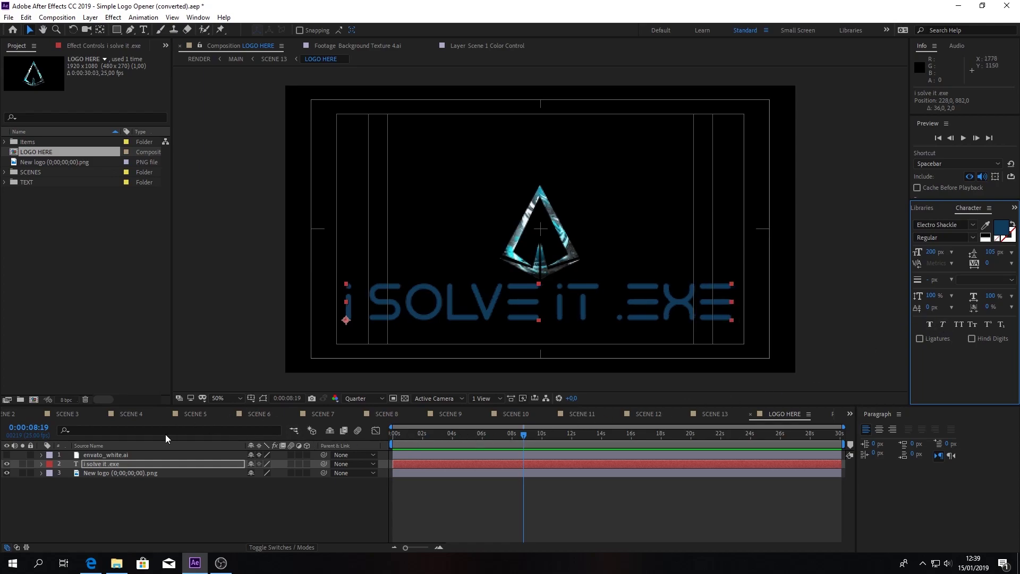
{"action": "left_click", "coordinate": [850, 414]}
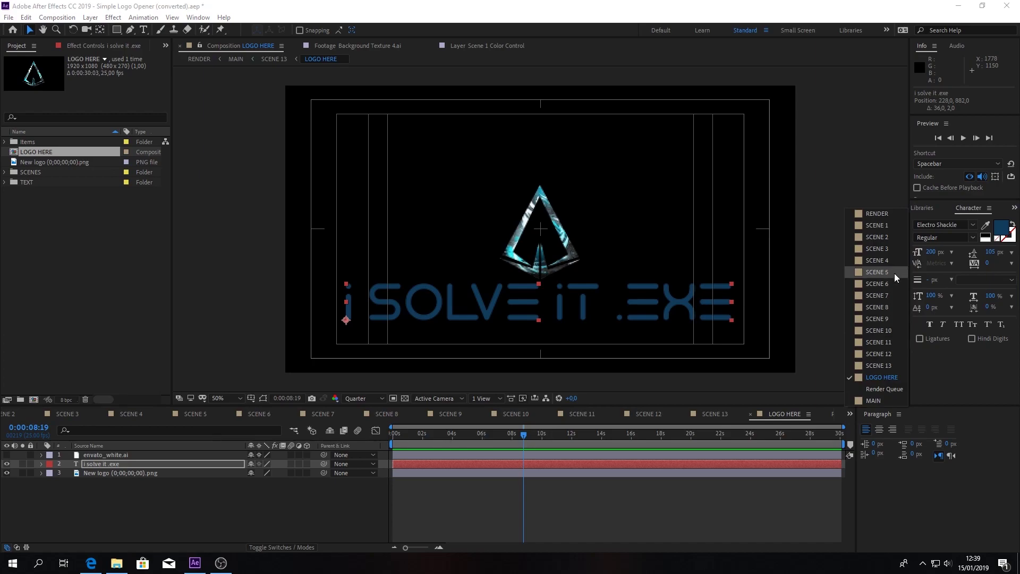
{"action": "left_click", "coordinate": [894, 217]}
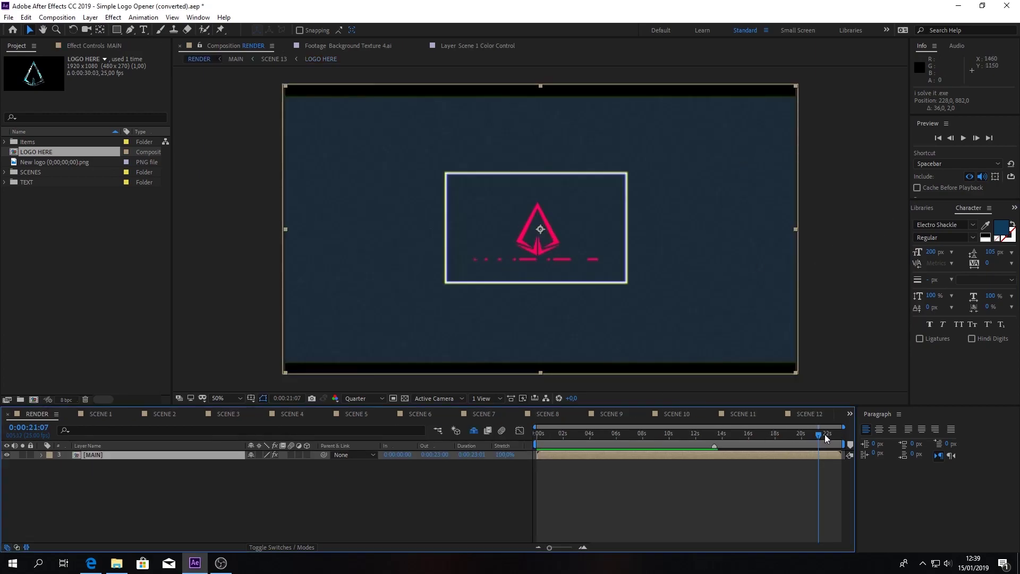
{"action": "mouse_move", "coordinate": [827, 437]}
{"action": "left_mouse_down"}
{"action": "mouse_move", "coordinate": [748, 437]}
{"action": "mouse_move", "coordinate": [831, 434]}
{"action": "left_mouse_up"}
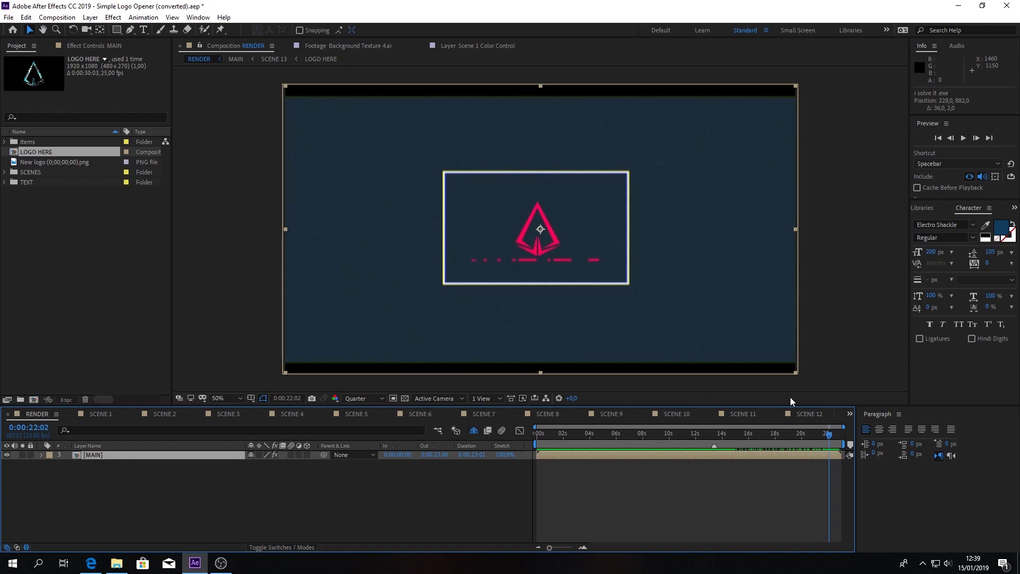
{"action": "double_click", "coordinate": [44, 155]}
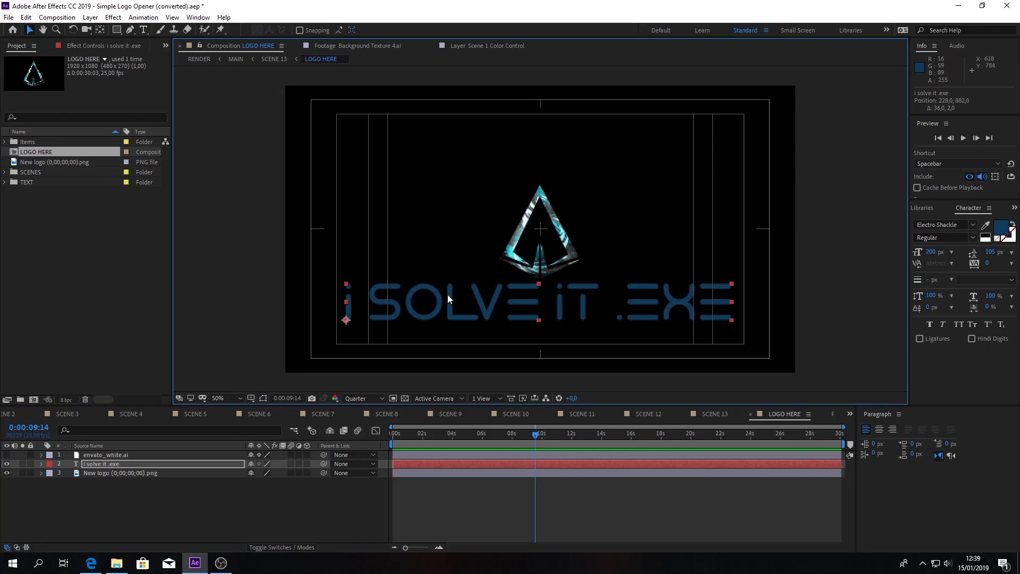
- Scale the 'i solve it .exe' text layer down to 47%
{"action": "left_click", "coordinate": [41, 464]}
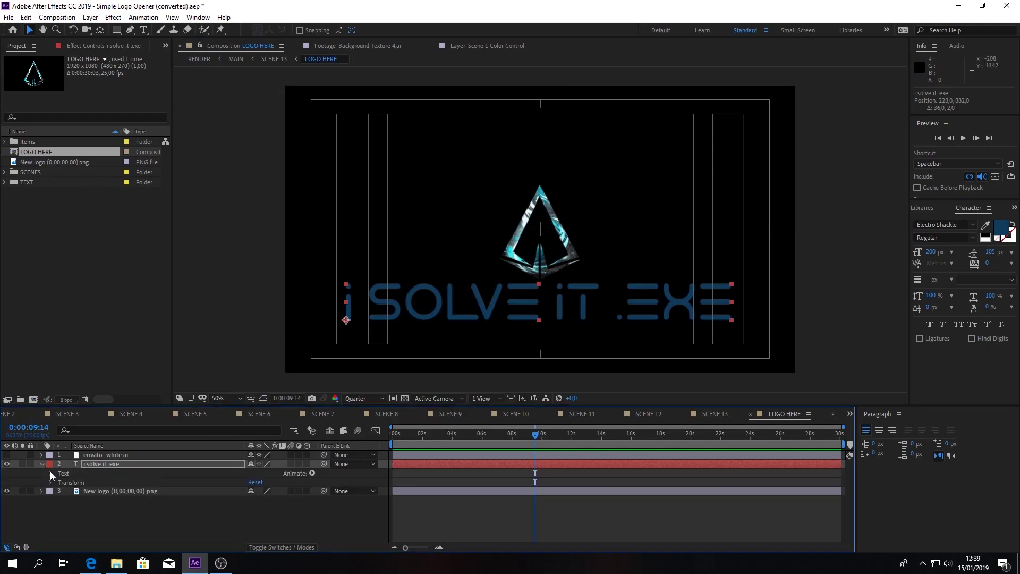
{"action": "left_click", "coordinate": [51, 482]}
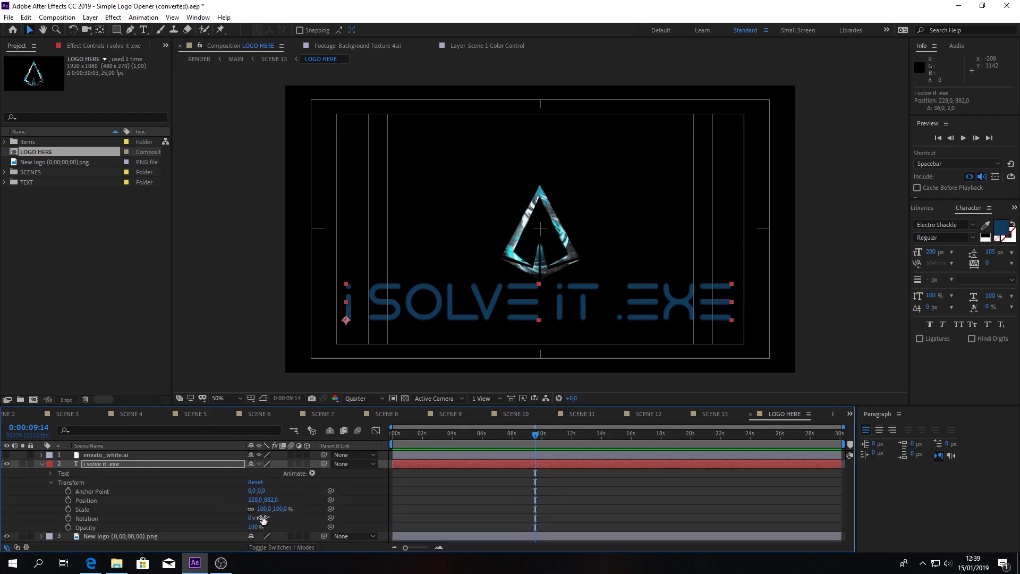
{"action": "left_click_drag", "start_coordinate": [268, 511], "coordinate": [234, 504]}
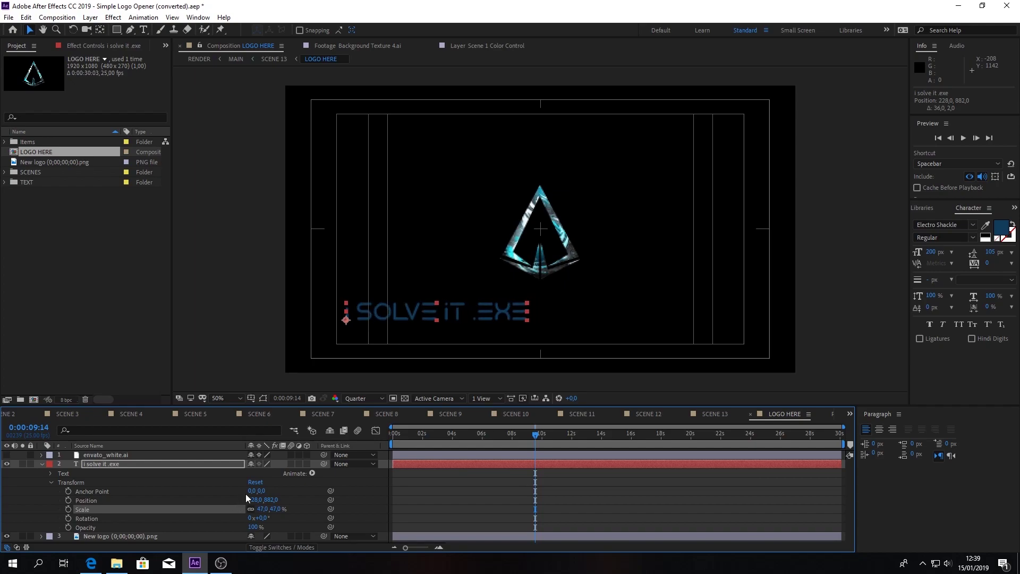
- Shift the logo left, place the text beside it at 828, 582, and open RENDER
{"action": "left_click_drag", "start_coordinate": [419, 316], "coordinate": [621, 247]}
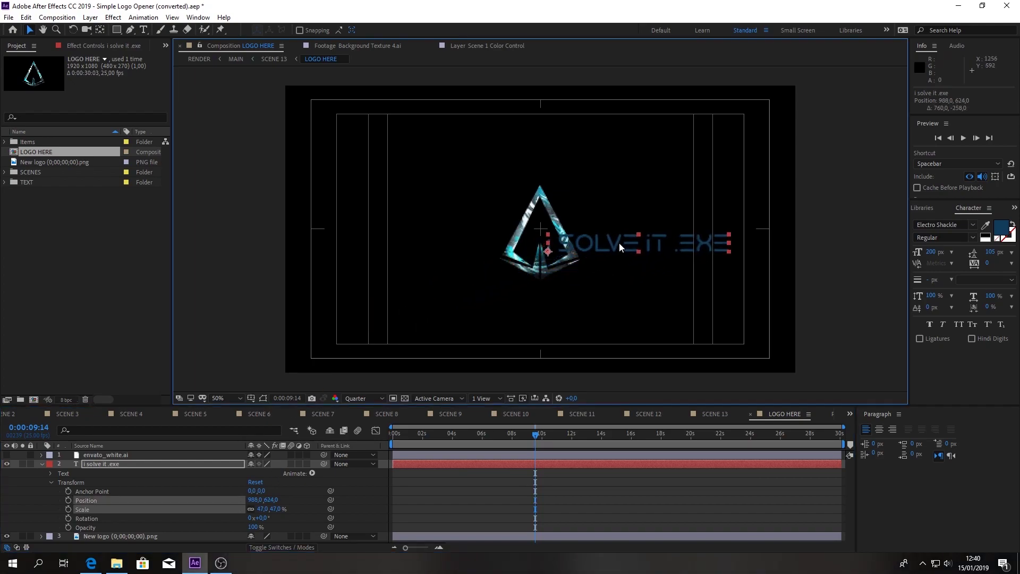
{"action": "left_click_drag", "start_coordinate": [529, 264], "coordinate": [453, 266]}
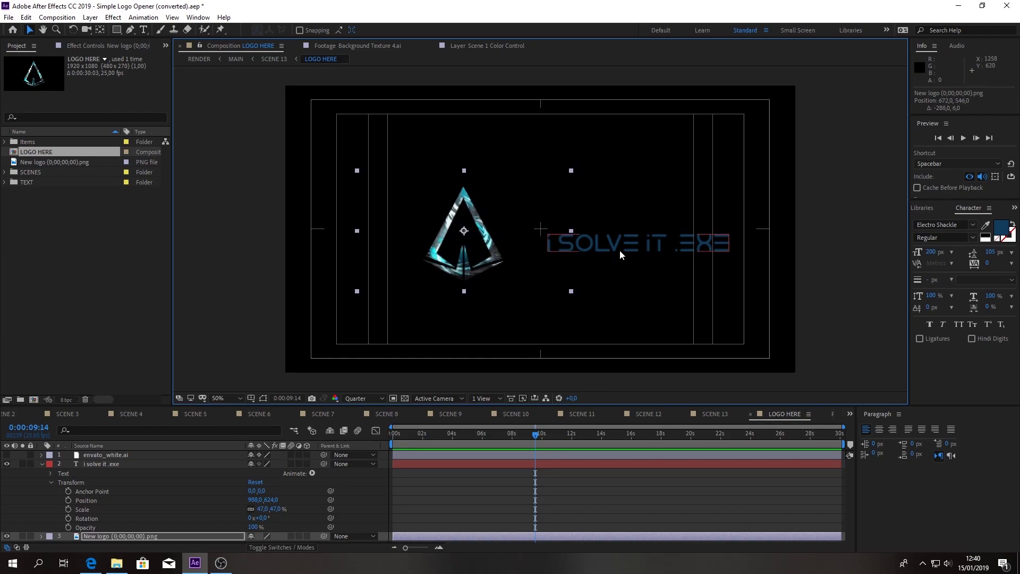
{"action": "mouse_move", "coordinate": [620, 251]}
{"action": "left_mouse_down"}
{"action": "mouse_move", "coordinate": [559, 239]}
{"action": "mouse_move", "coordinate": [579, 241]}
{"action": "left_mouse_up"}
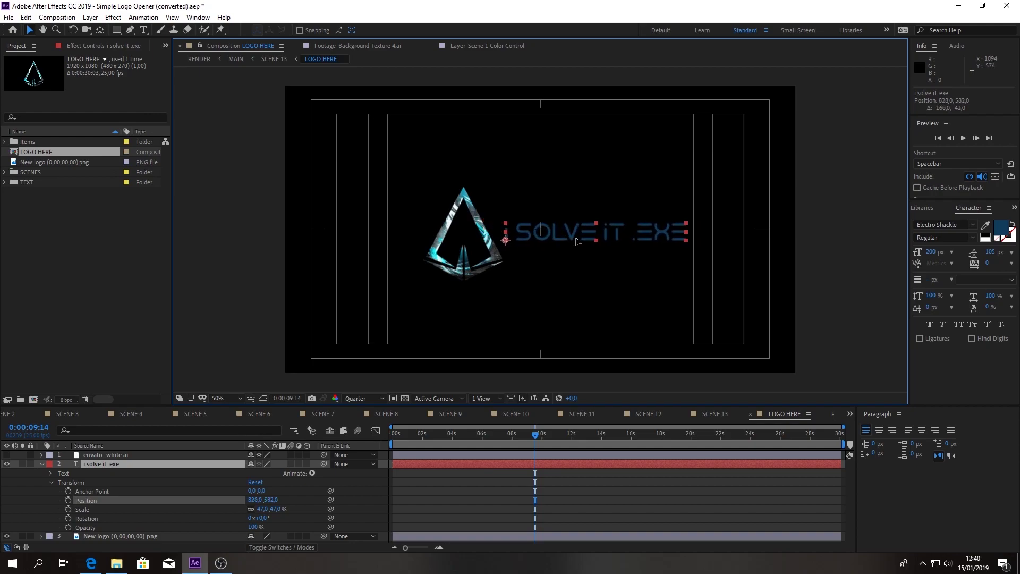
{"action": "key", "text": "Return"}
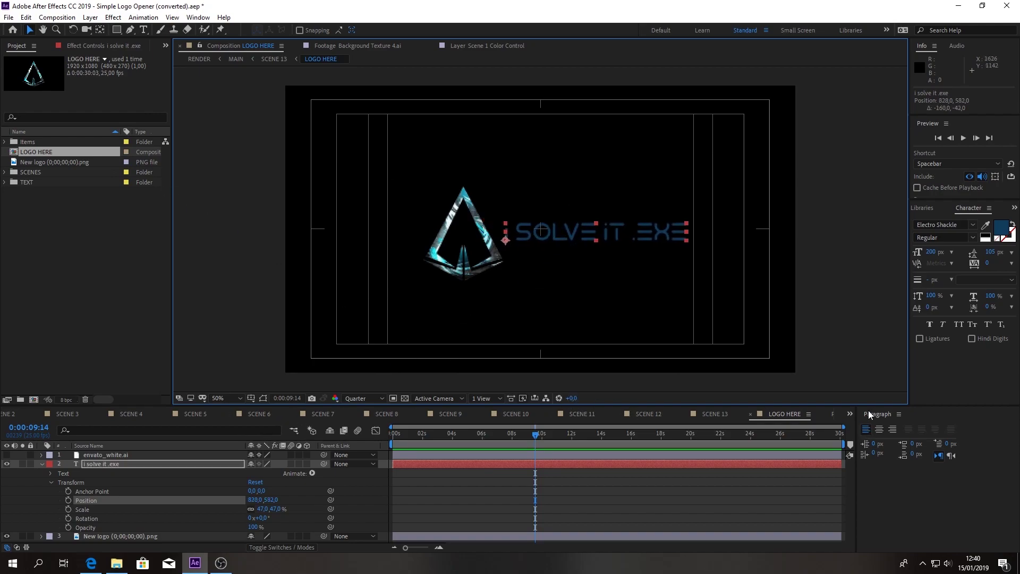
{"action": "left_click", "coordinate": [849, 414]}
{"action": "left_click", "coordinate": [871, 215]}
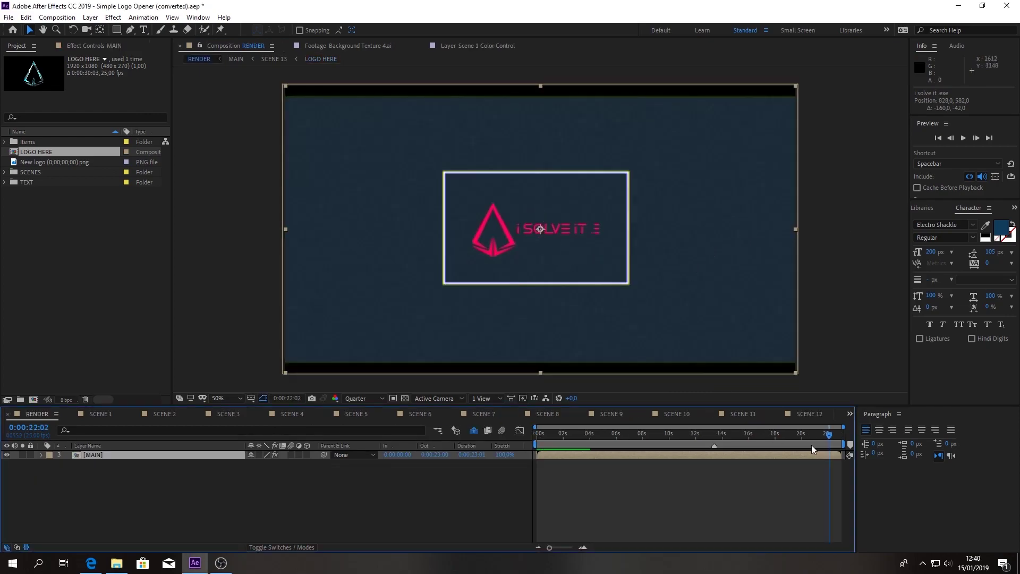
- Scrub RENDER near 22 seconds to check the logo reveal, then reopen LOGO HERE
{"action": "left_click_drag", "start_coordinate": [829, 435], "coordinate": [832, 435]}
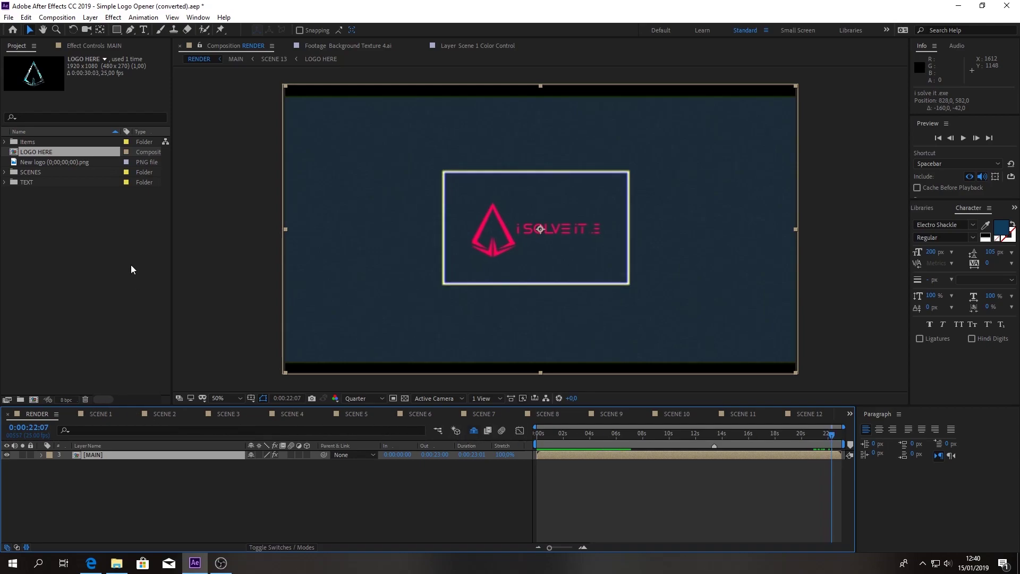
{"action": "double_click", "coordinate": [68, 153]}
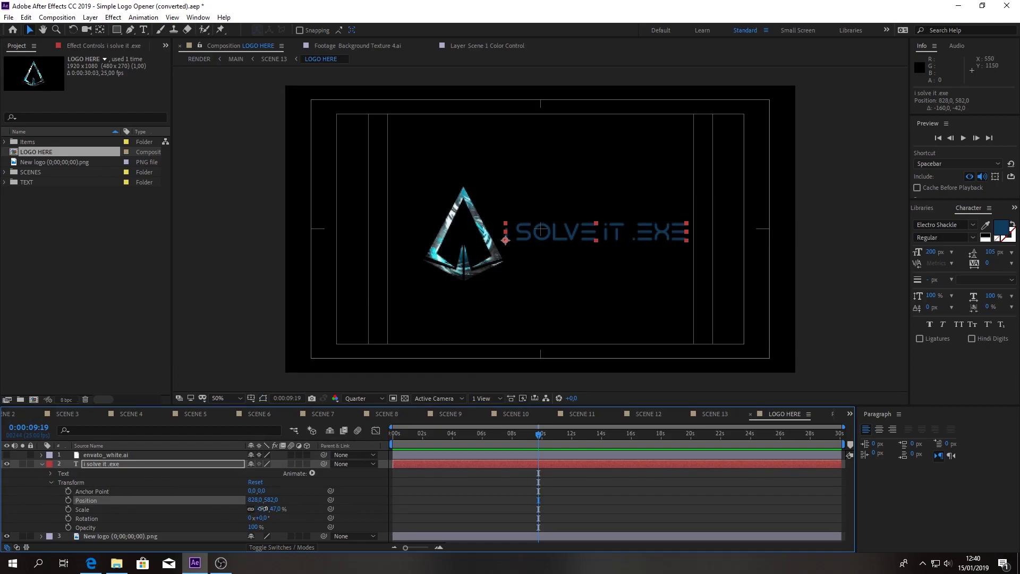
- Scale the text to 39% and the logo to 32%, nudge the logo to 606, 538, and view RENDER
{"action": "left_click_drag", "start_coordinate": [262, 508], "coordinate": [255, 507]}
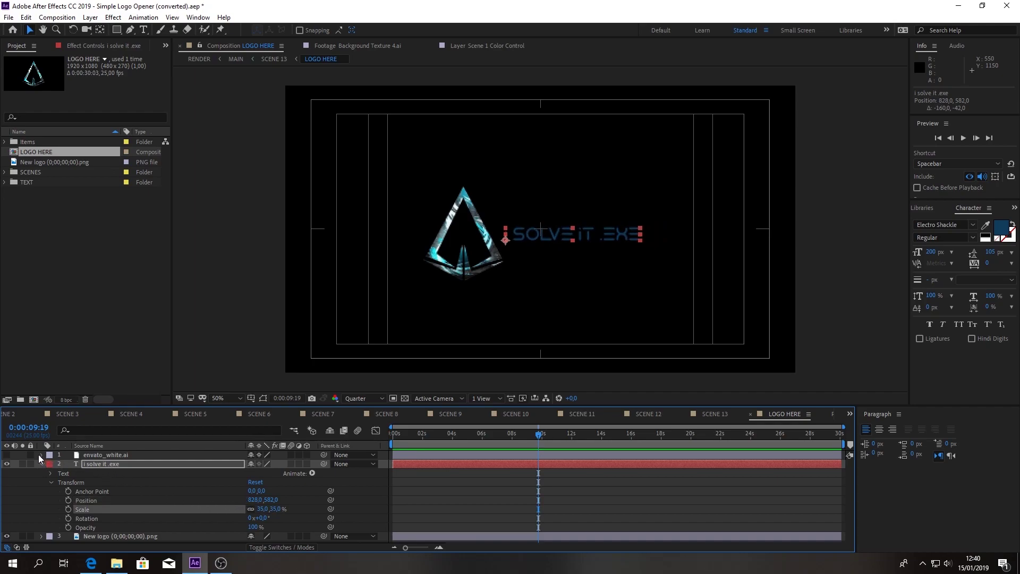
{"action": "left_click", "coordinate": [40, 536]}
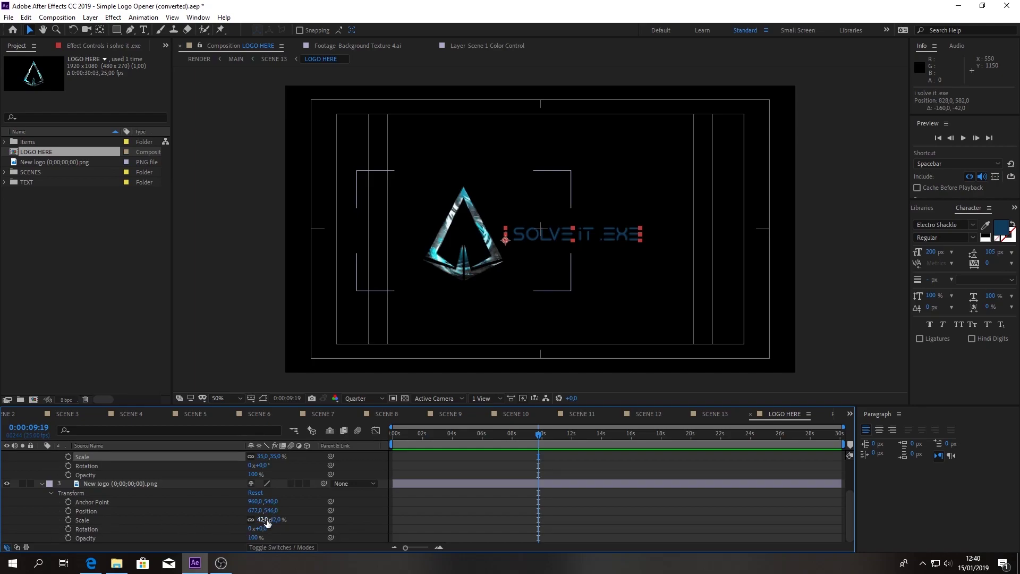
{"action": "left_click_drag", "start_coordinate": [267, 523], "coordinate": [266, 489]}
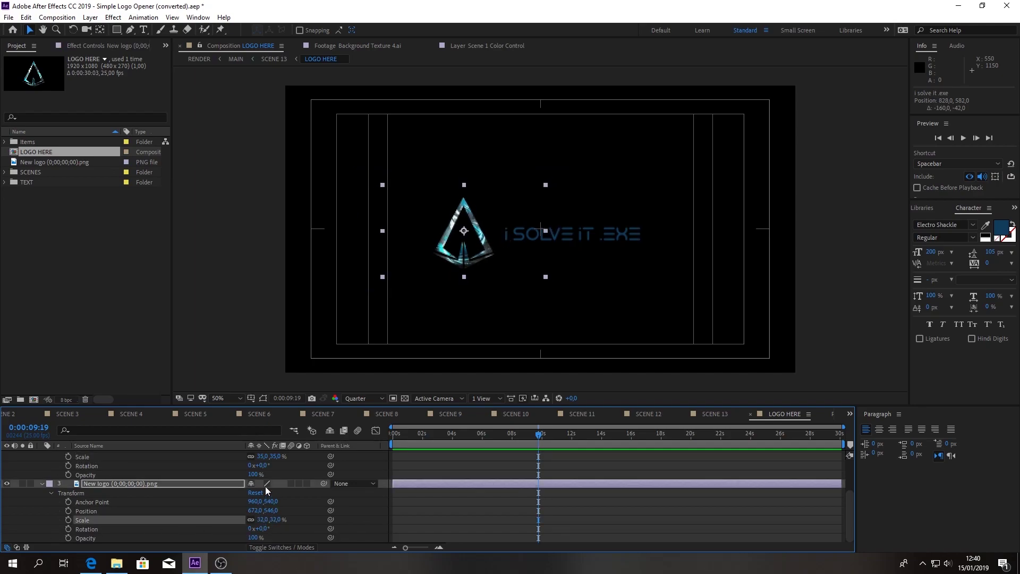
{"action": "key", "text": "Up"}
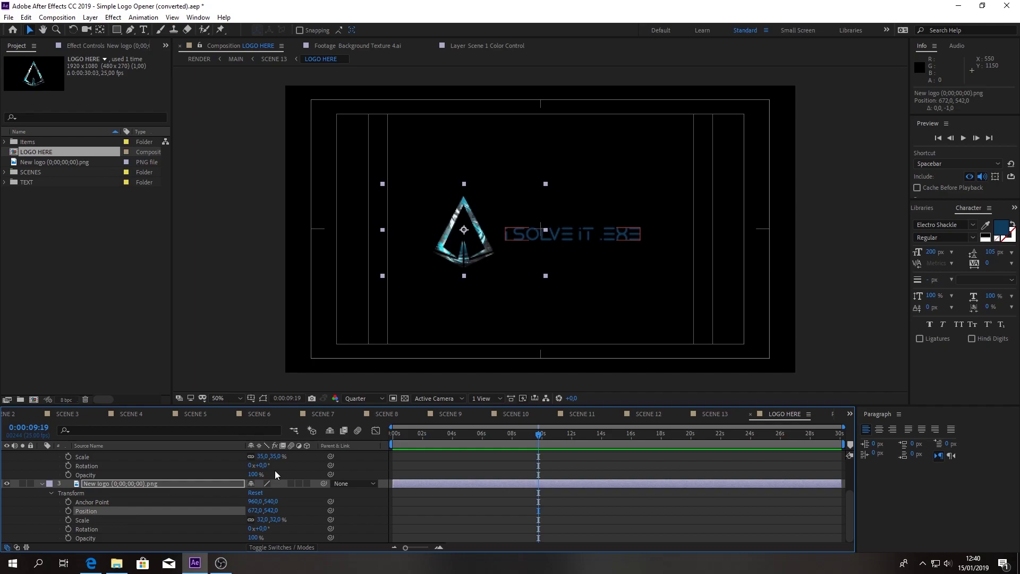
{"action": "key", "text": "Right"}
{"action": "key", "text": "Right"}
{"action": "key", "text": "Right"}
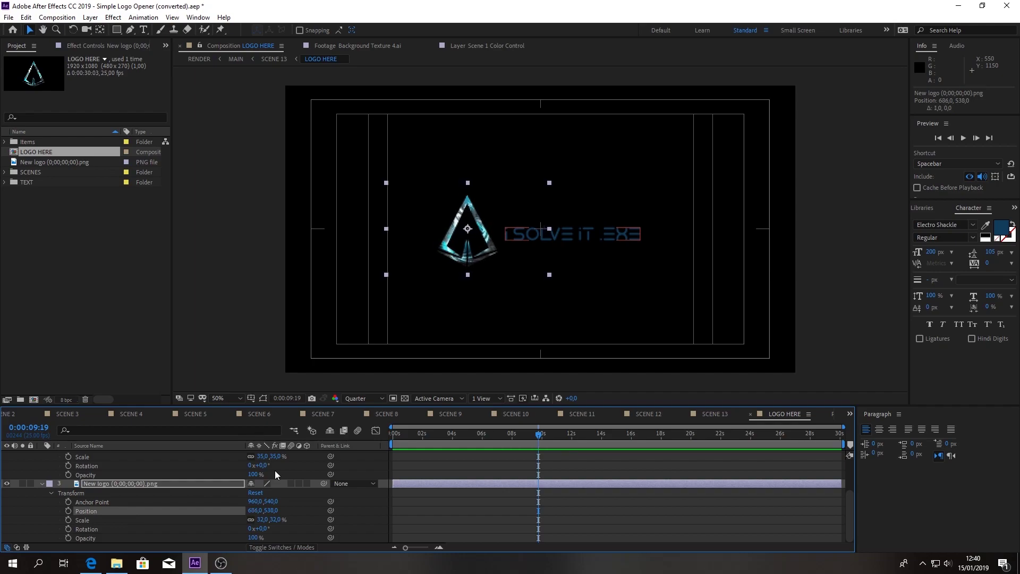
{"action": "left_click", "coordinate": [849, 413]}
{"action": "left_click", "coordinate": [876, 214]}
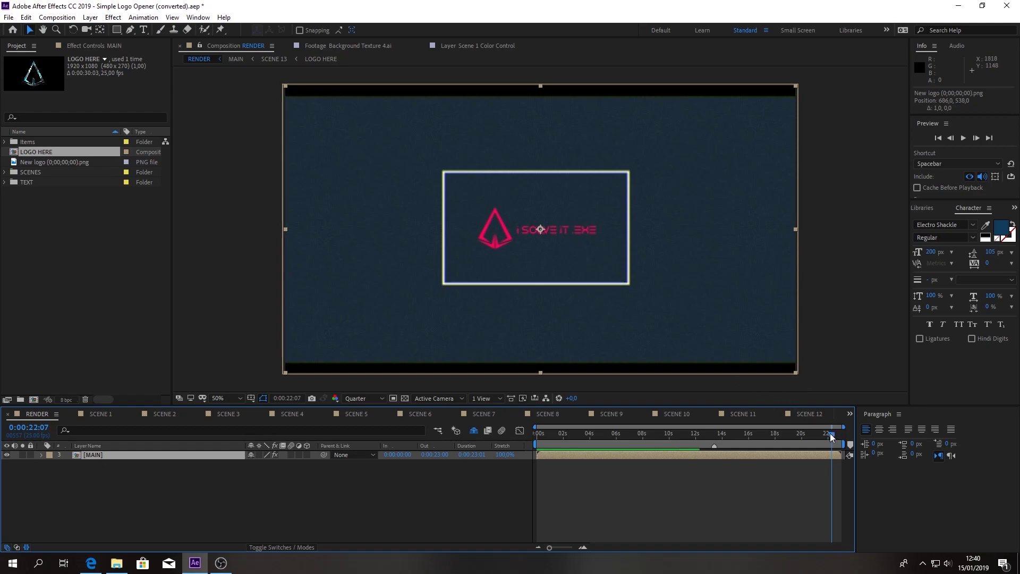
- Scrub RENDER back to about 19 then 14 seconds and play a preview of the opener
{"action": "left_click_drag", "start_coordinate": [829, 433], "coordinate": [704, 421]}
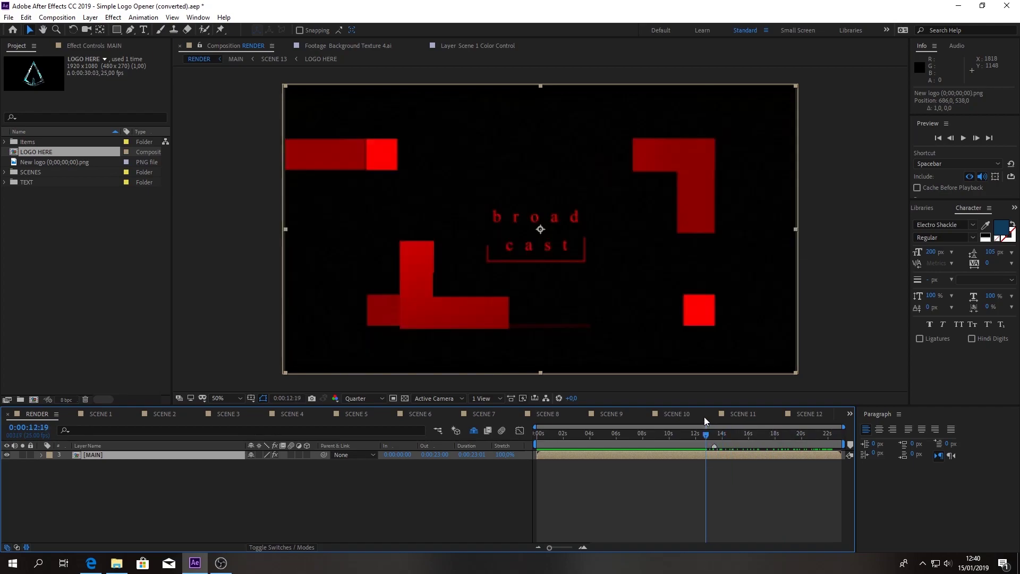
{"action": "left_click_drag", "start_coordinate": [704, 421], "coordinate": [722, 422]}
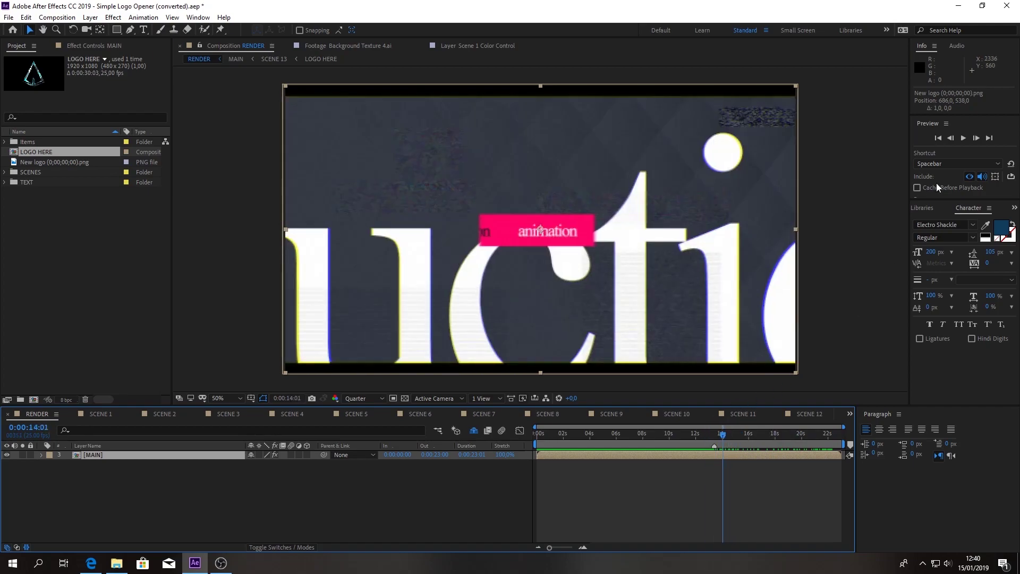
{"action": "key", "text": "space"}
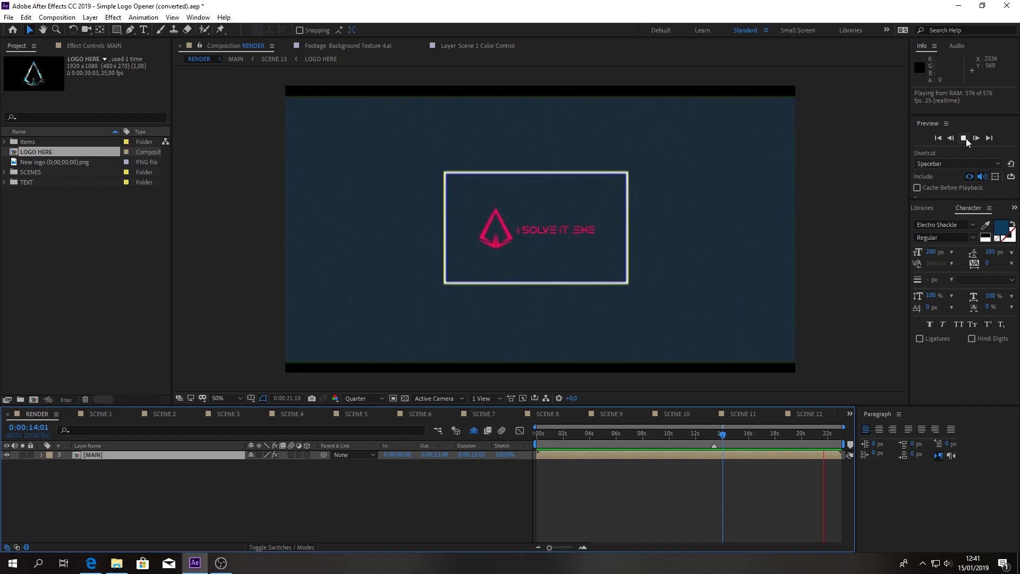
- Replay the RENDER preview at Full resolution
{"action": "left_click", "coordinate": [964, 138]}
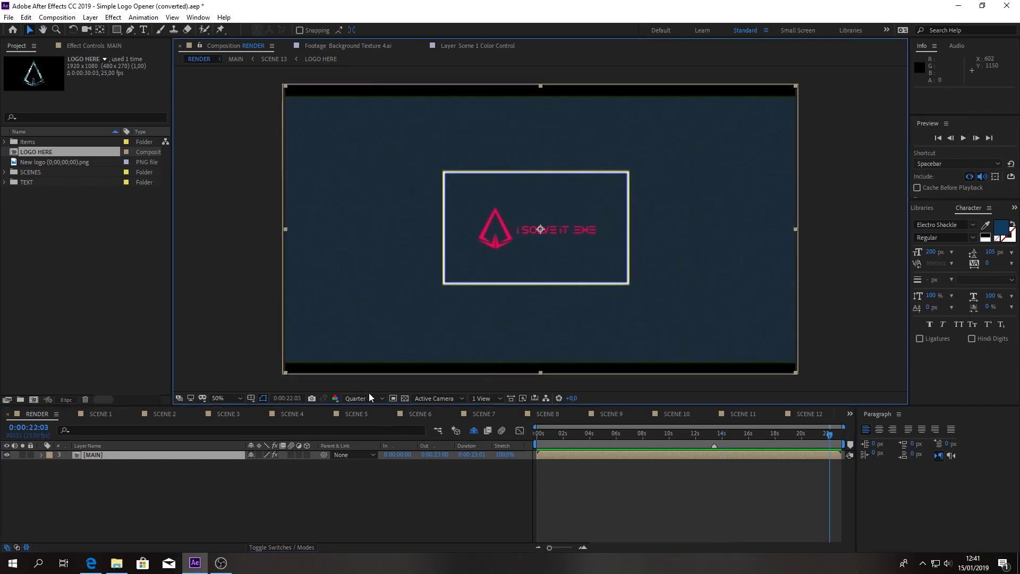
{"action": "left_click", "coordinate": [372, 396]}
{"action": "left_click", "coordinate": [371, 421]}
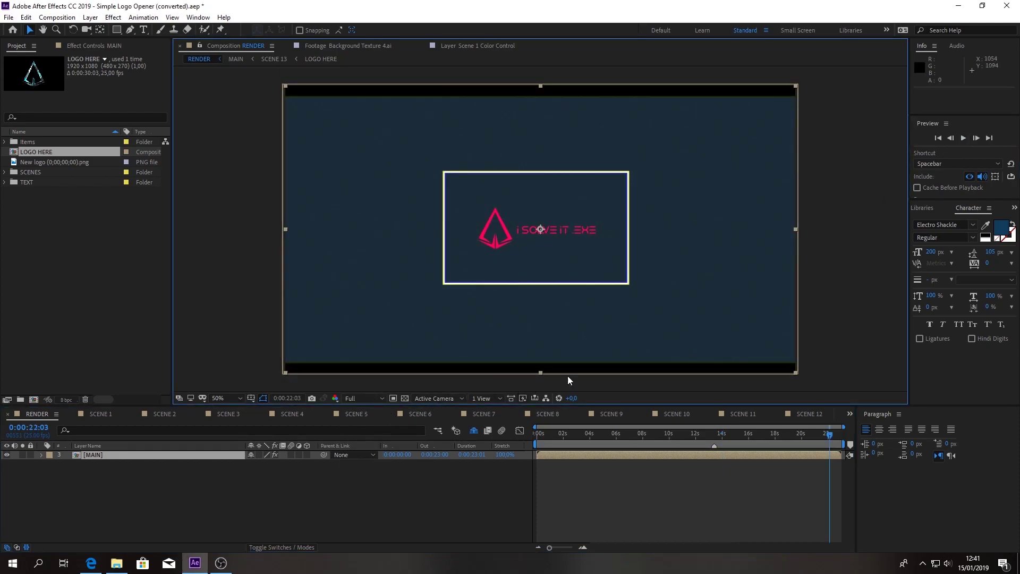
{"action": "left_click", "coordinate": [963, 138]}
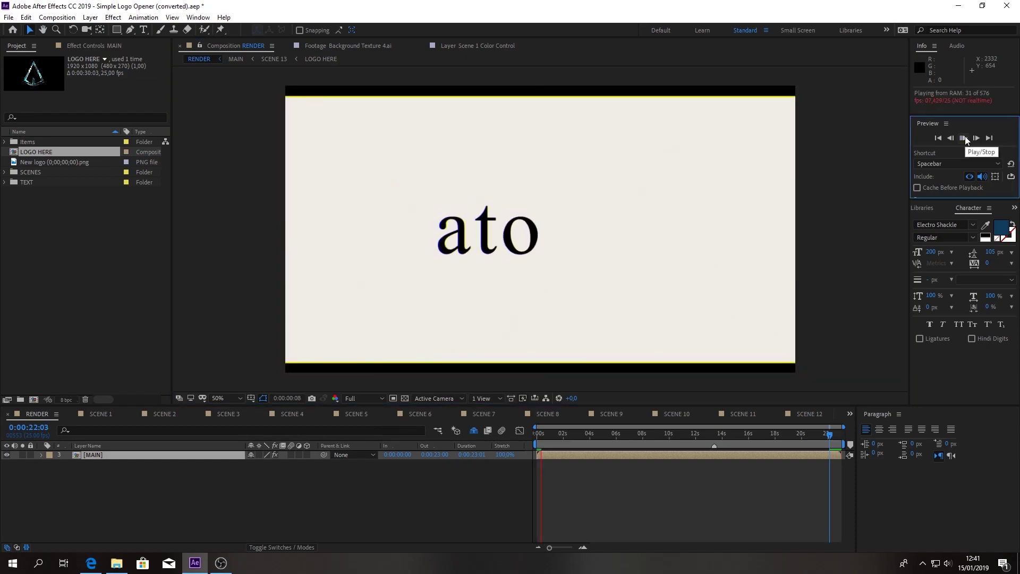
- Replay the opener preview at Half resolution
{"action": "left_click", "coordinate": [963, 137]}
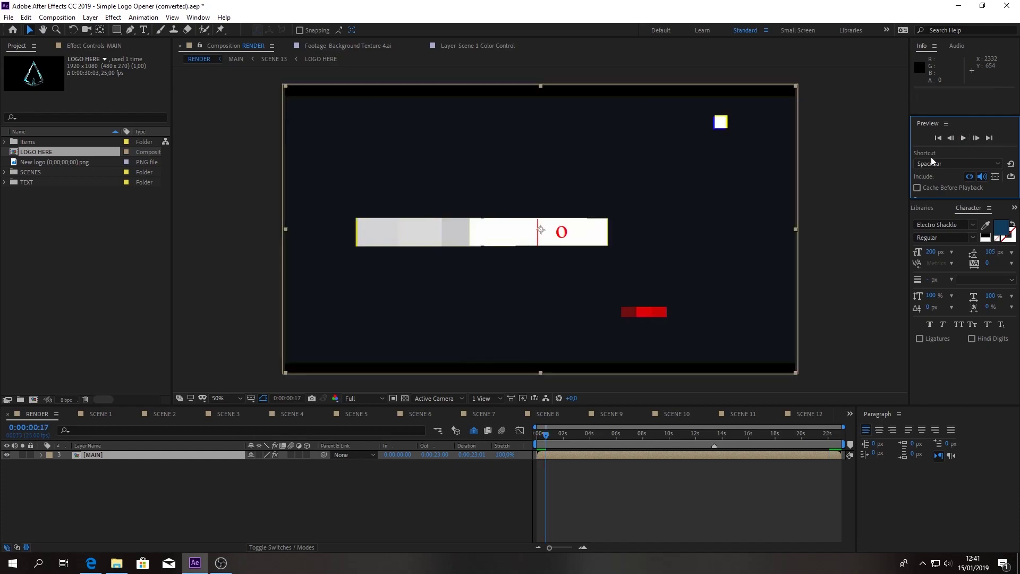
{"action": "left_click", "coordinate": [363, 399]}
{"action": "left_click", "coordinate": [374, 435]}
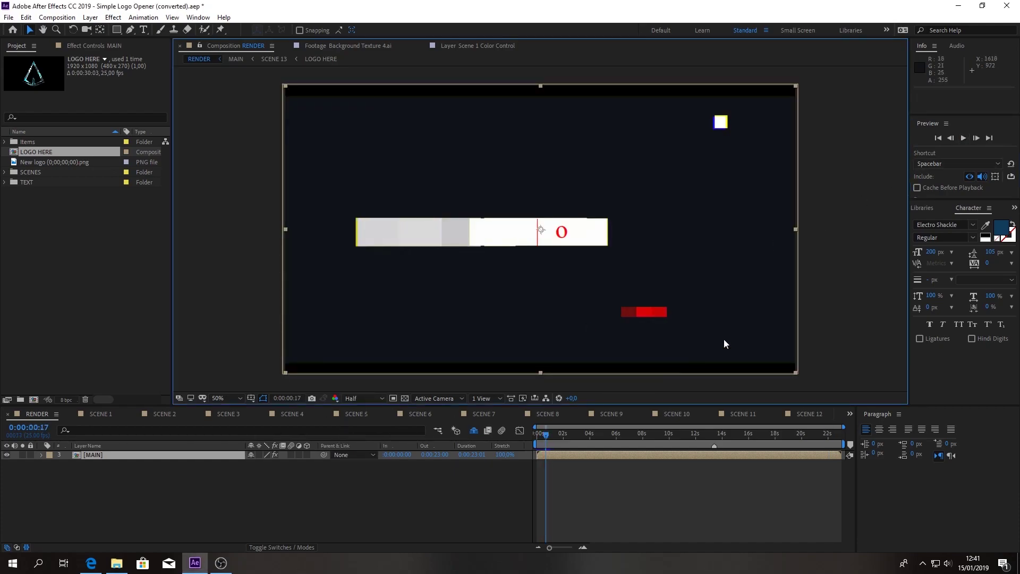
{"action": "left_click", "coordinate": [964, 138]}
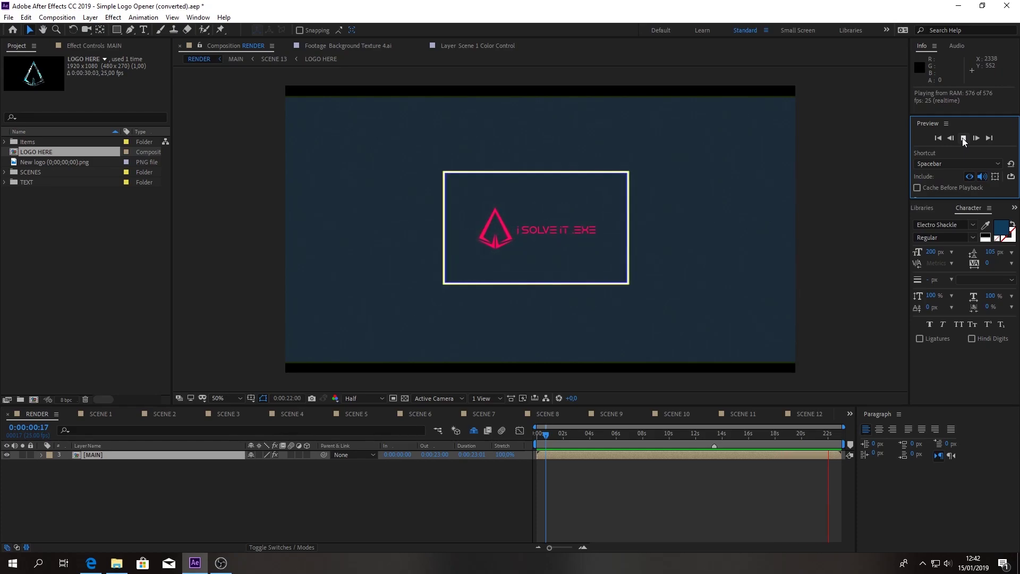
- Stop playback and open the TEXT 1 precomp nested in SCENE 1
{"action": "left_click", "coordinate": [964, 138]}
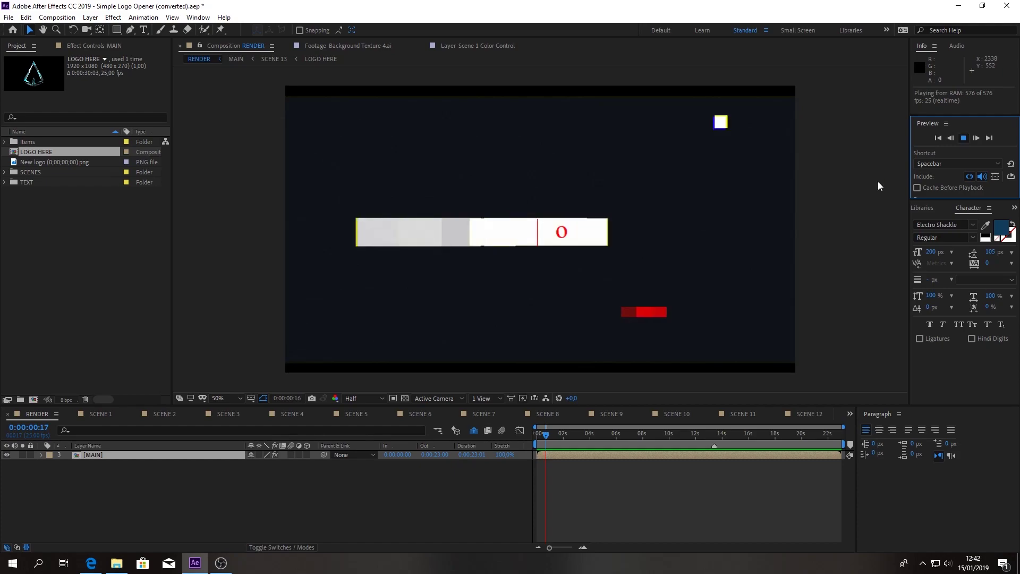
{"action": "left_click", "coordinate": [103, 418]}
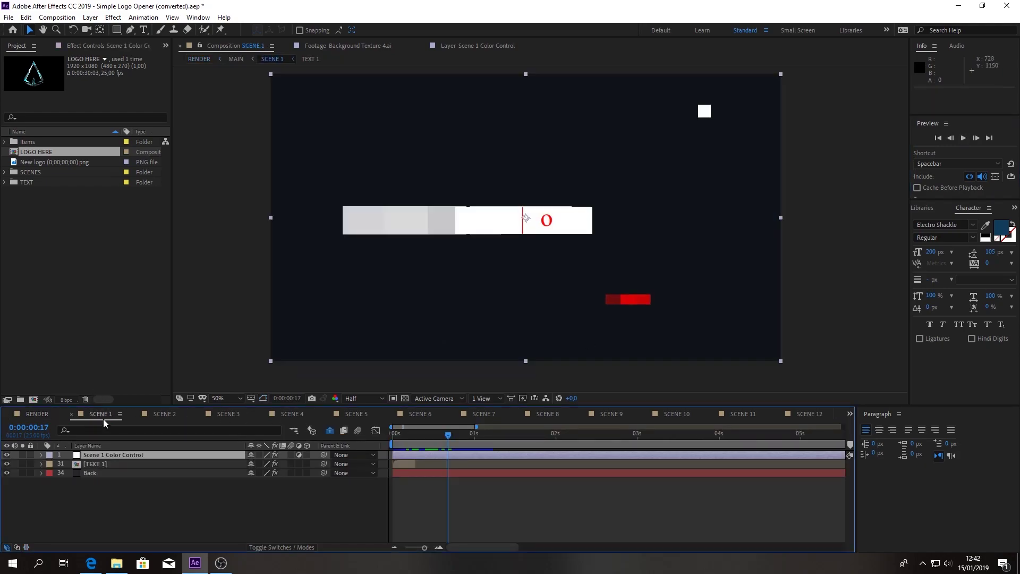
{"action": "double_click", "coordinate": [98, 466]}
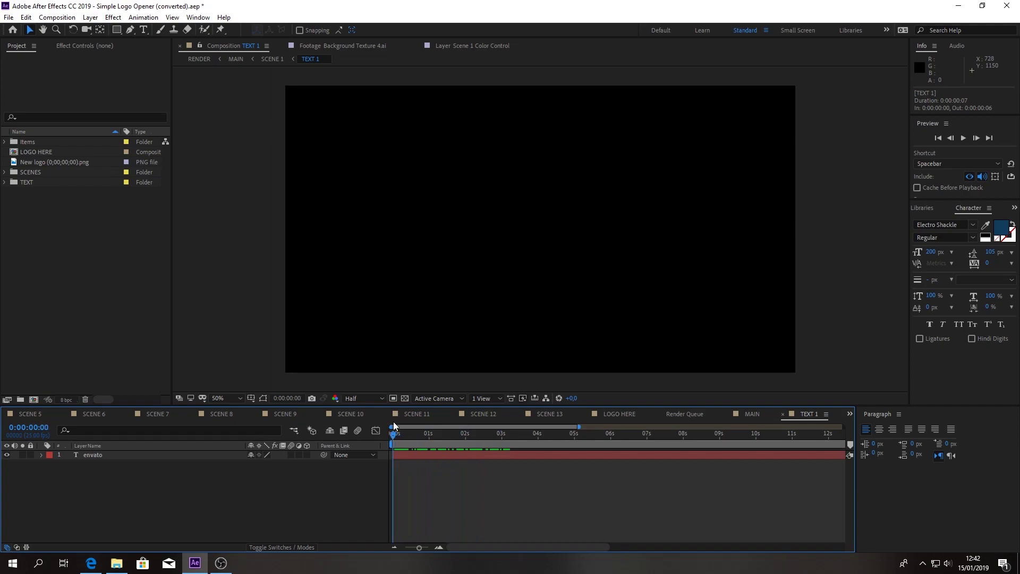
- Scrub to about one second to see the text animate, then select the envato text for editing
{"action": "mouse_move", "coordinate": [395, 425]}
{"action": "left_mouse_down"}
{"action": "mouse_move", "coordinate": [460, 433]}
{"action": "mouse_move", "coordinate": [401, 428]}
{"action": "left_mouse_up"}
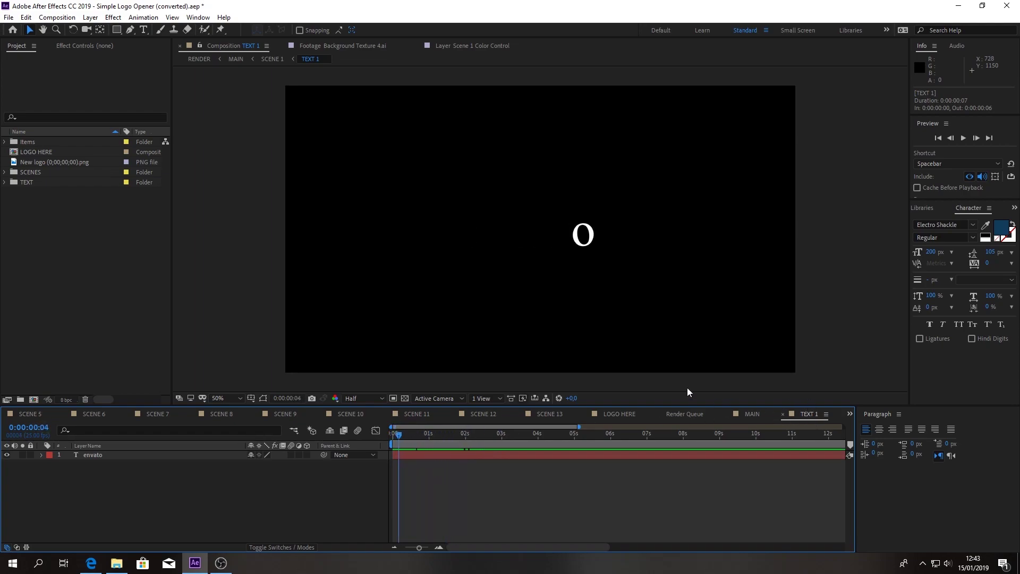
{"action": "left_click_drag", "start_coordinate": [404, 440], "coordinate": [450, 442]}
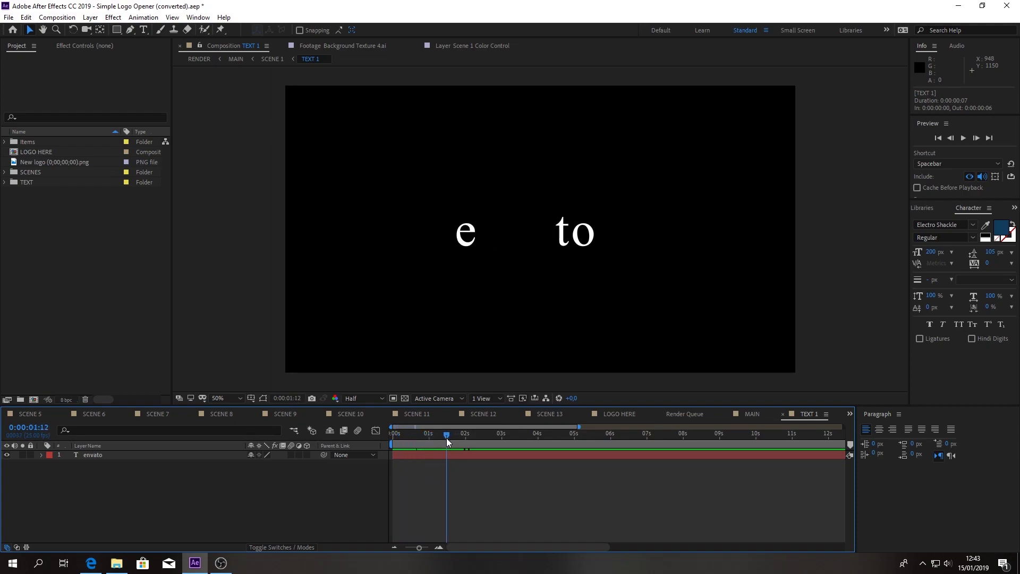
{"action": "double_click", "coordinate": [101, 457]}
{"action": "key", "text": "Return"}
{"action": "double_click", "coordinate": [101, 456]}
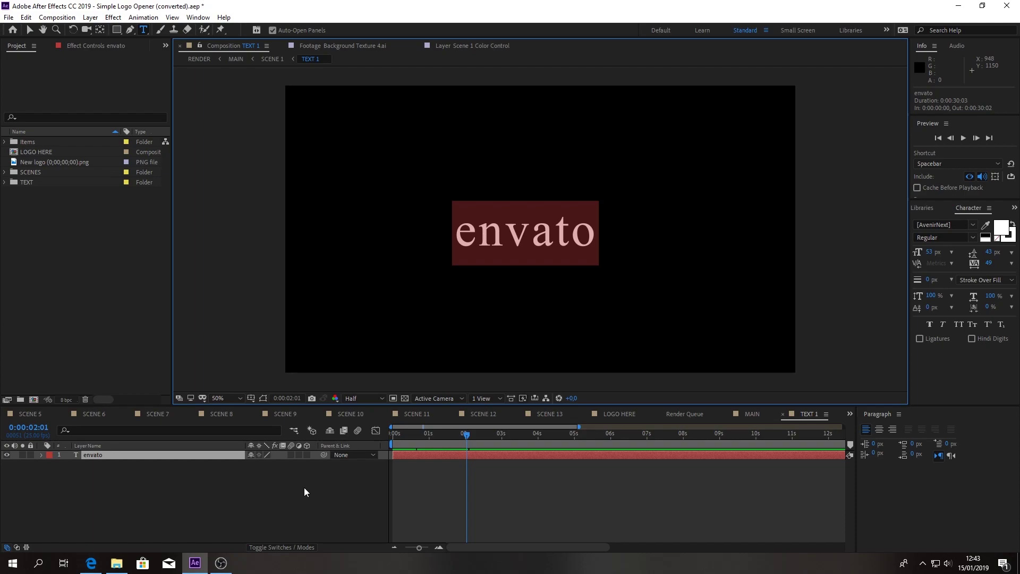
- Delete the envato placeholder text and scroll the font list up toward Electro Shackle
{"action": "type", "text": "i"}
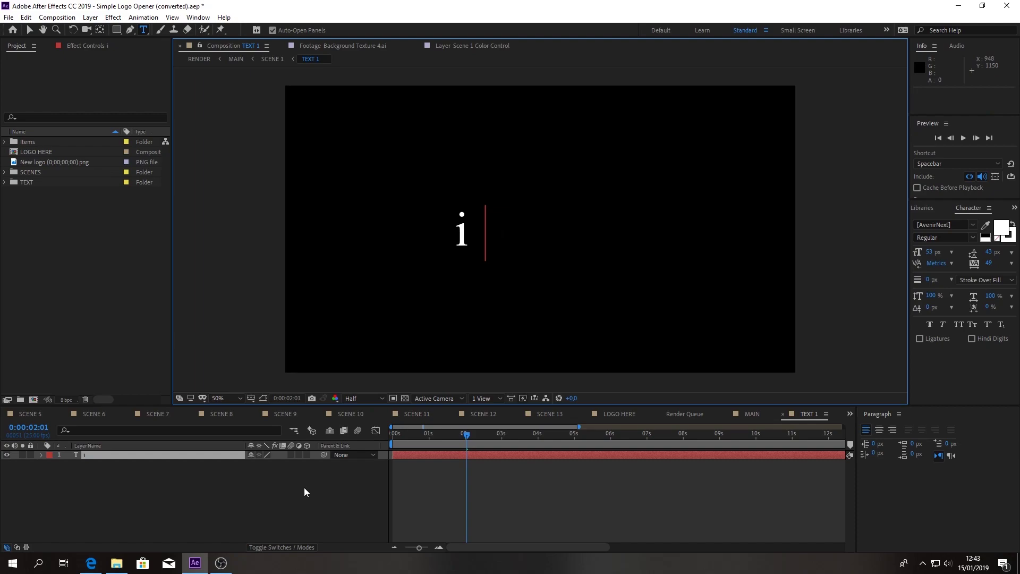
{"action": "key", "text": "BackSpace"}
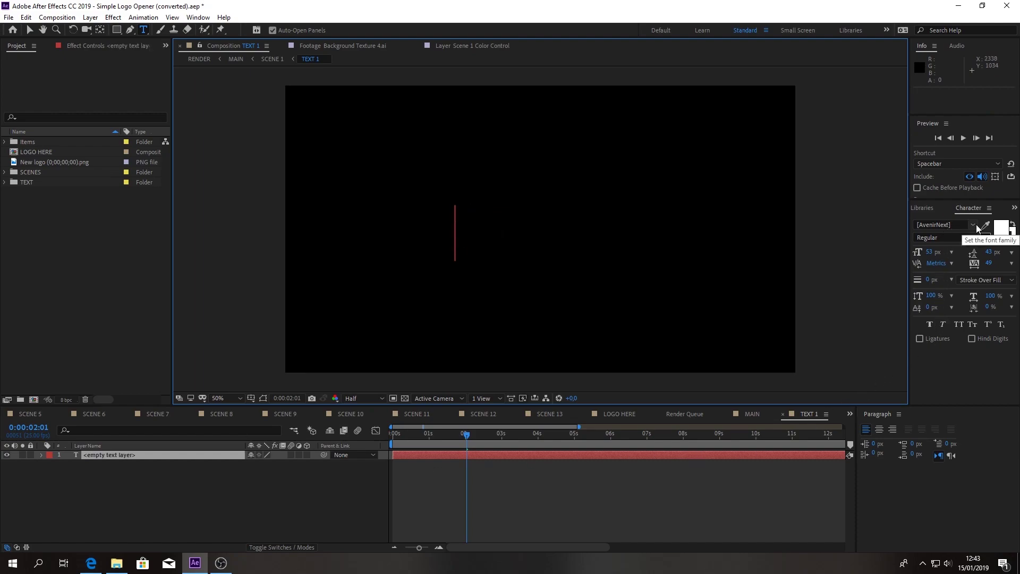
{"action": "left_click", "coordinate": [945, 226]}
{"action": "scroll", "coordinate": [903, 304], "scroll_direction": "up", "scroll_amount": 1}
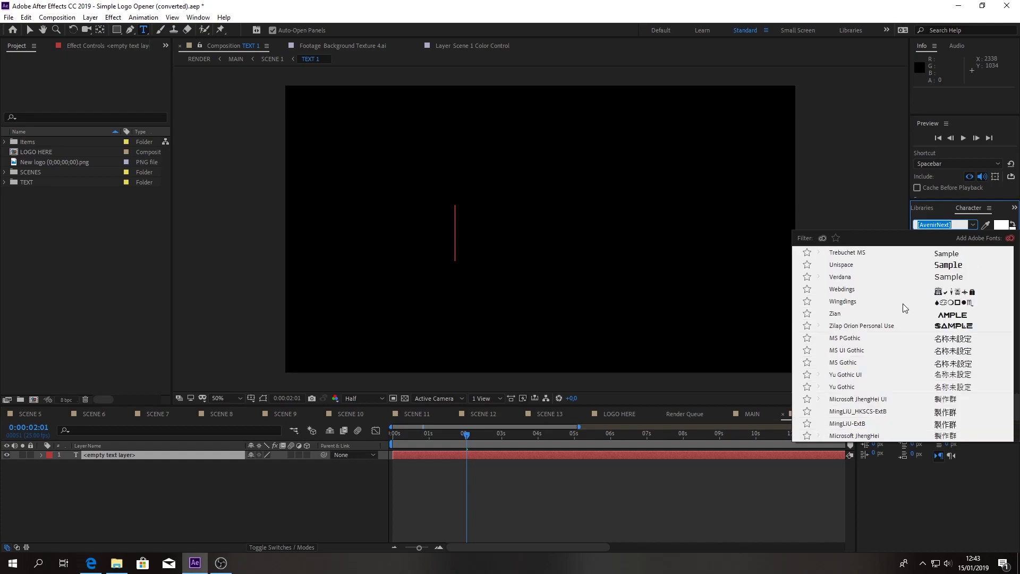
{"action": "scroll", "coordinate": [906, 308], "scroll_direction": "up", "scroll_amount": 2}
{"action": "scroll", "coordinate": [904, 310], "scroll_direction": "up", "scroll_amount": 2}
{"action": "scroll", "coordinate": [904, 310], "scroll_direction": "up", "scroll_amount": 2}
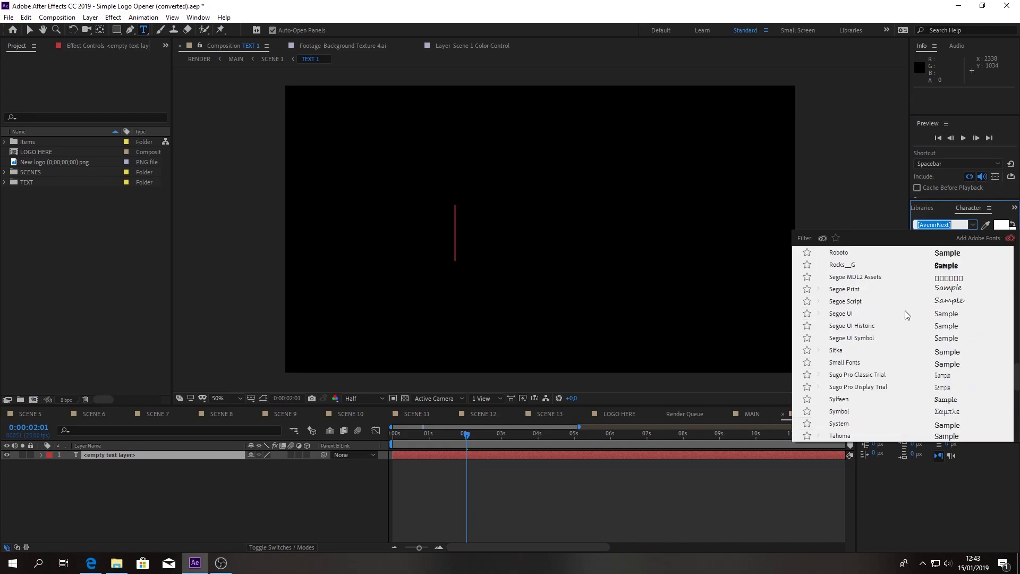
{"action": "scroll", "coordinate": [904, 311], "scroll_direction": "up", "scroll_amount": 2}
{"action": "scroll", "coordinate": [904, 310], "scroll_direction": "up", "scroll_amount": 2}
{"action": "scroll", "coordinate": [904, 310], "scroll_direction": "up", "scroll_amount": 2}
{"action": "scroll", "coordinate": [904, 311], "scroll_direction": "up", "scroll_amount": 3}
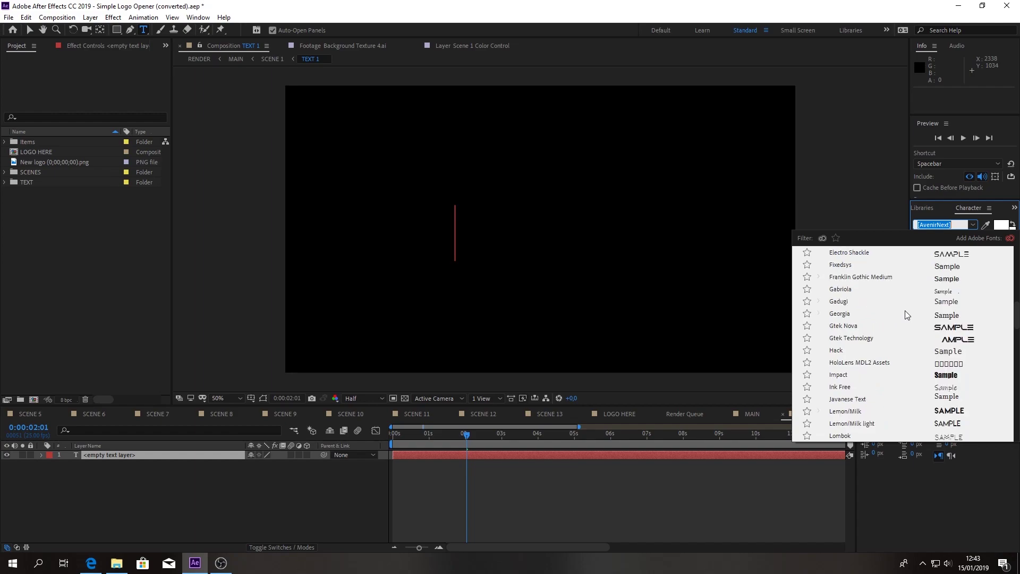
{"action": "scroll", "coordinate": [904, 311], "scroll_direction": "up", "scroll_amount": 3}
- Type 'i solve it .exe' in Electro Shackle and scale the text layer to 273.8%
{"action": "left_click", "coordinate": [868, 326]}
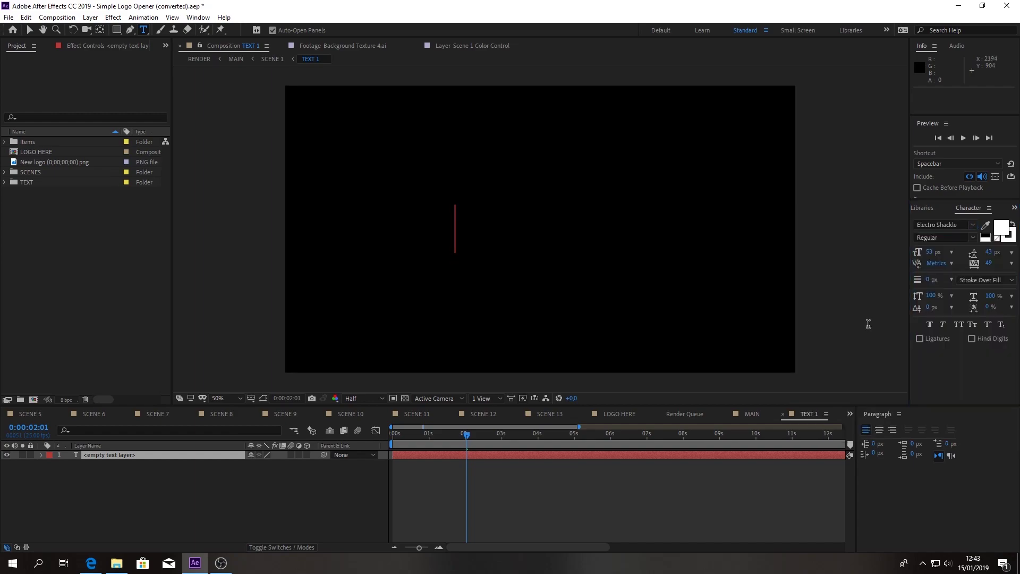
{"action": "type", "text": "i "}
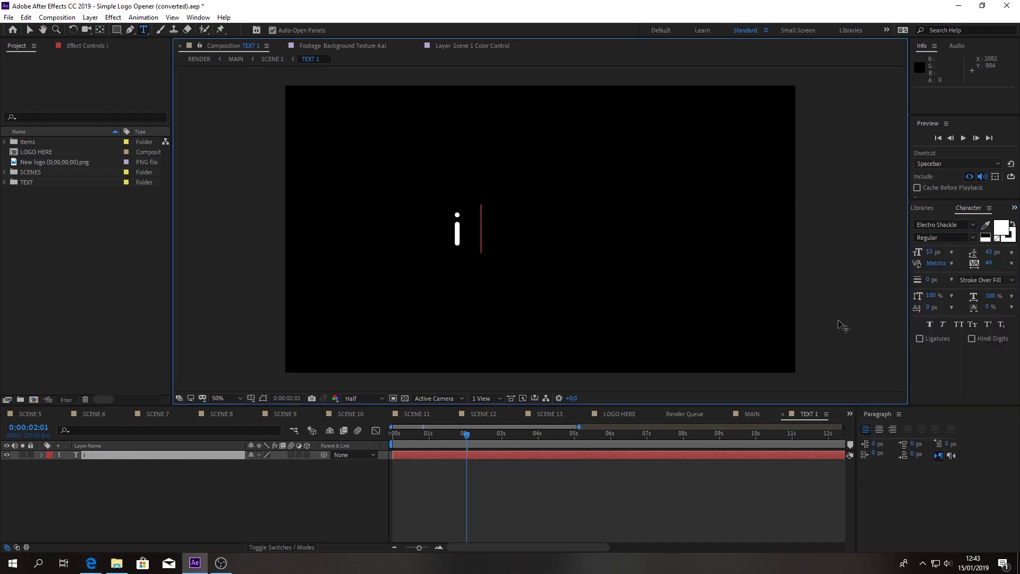
{"action": "type", "text": "so"}
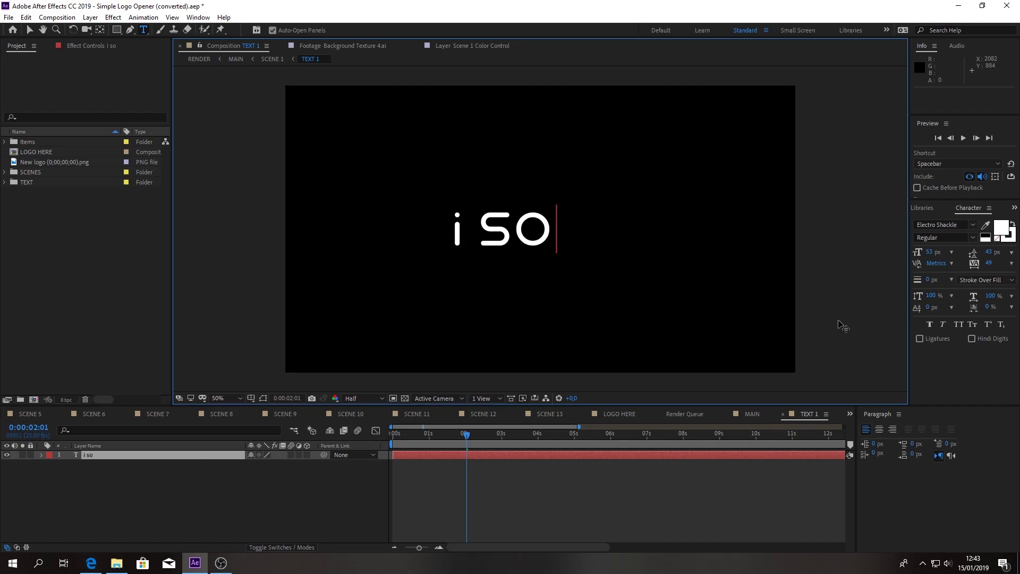
{"action": "type", "text": "lve "}
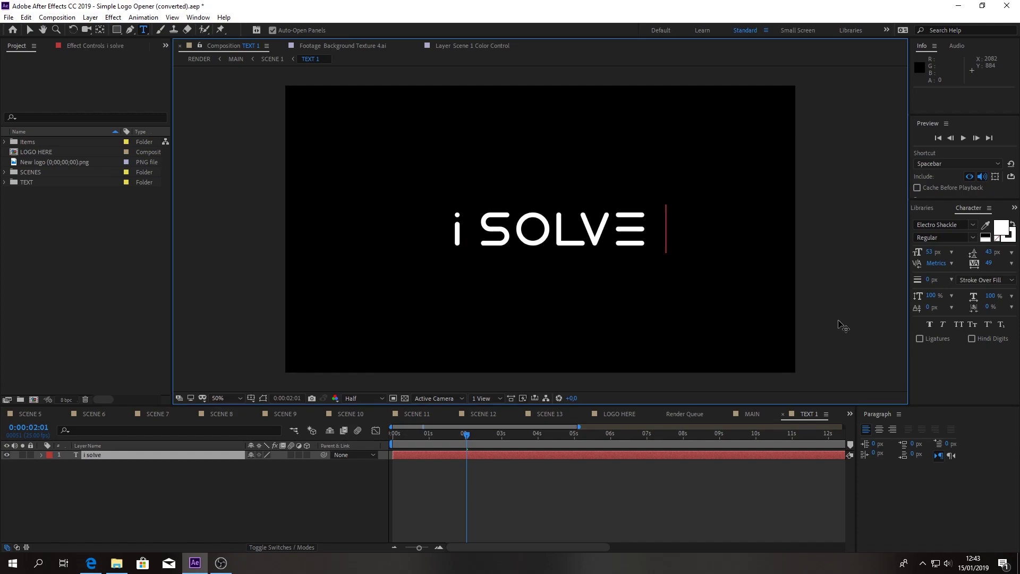
{"action": "type", "text": "it"}
{"action": "type", "text": " .exe"}
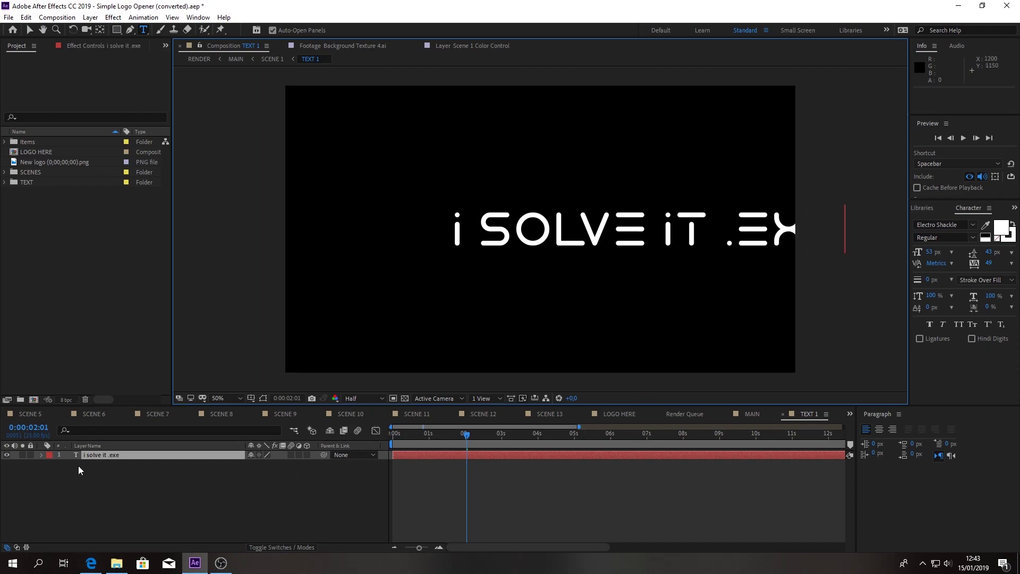
{"action": "left_click", "coordinate": [41, 455]}
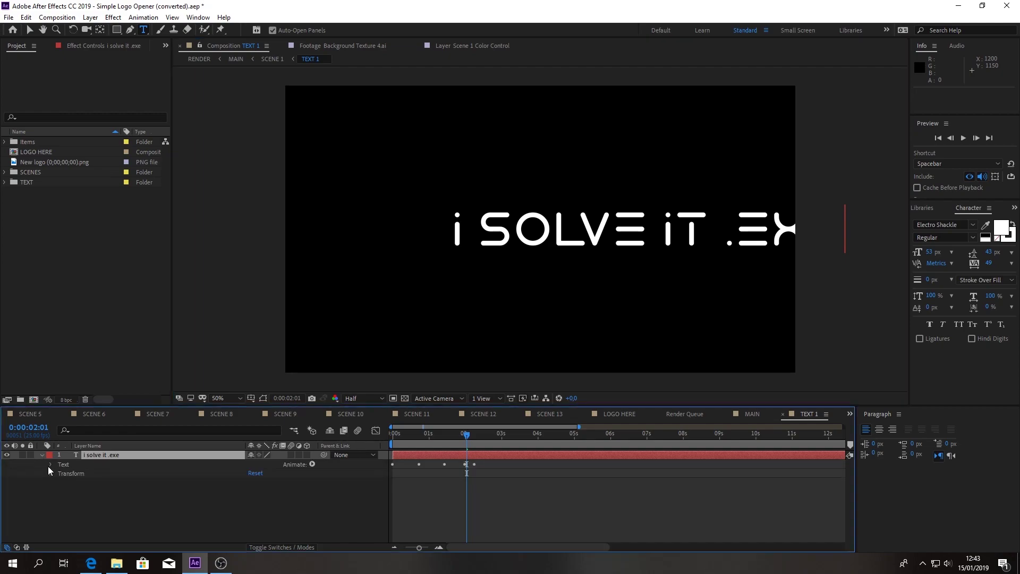
{"action": "left_click", "coordinate": [50, 474]}
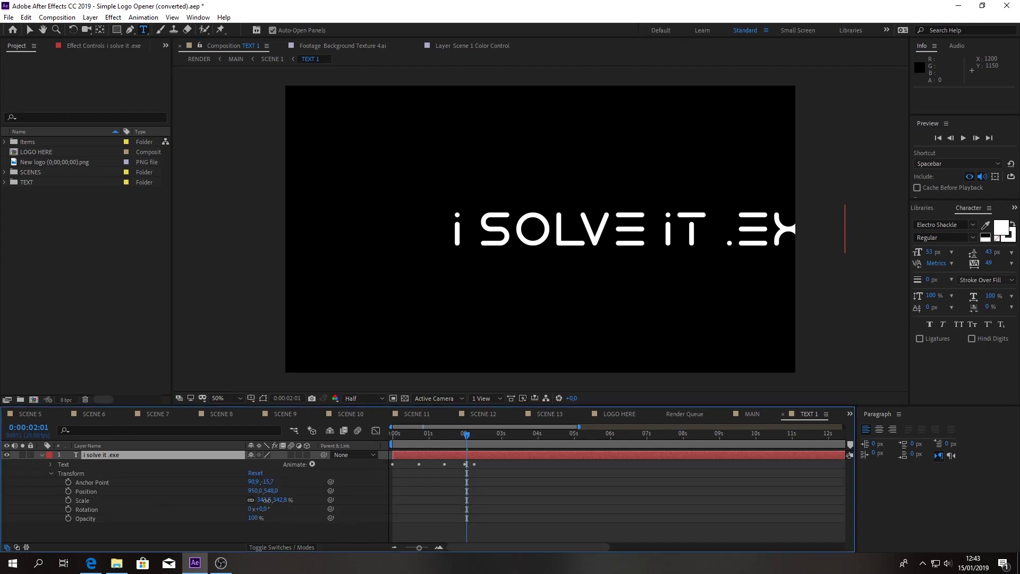
{"action": "mouse_move", "coordinate": [266, 500]}
{"action": "left_mouse_down"}
{"action": "mouse_move", "coordinate": [197, 498]}
{"action": "mouse_move", "coordinate": [167, 511]}
{"action": "left_mouse_up"}
{"action": "left_click", "coordinate": [109, 454]}
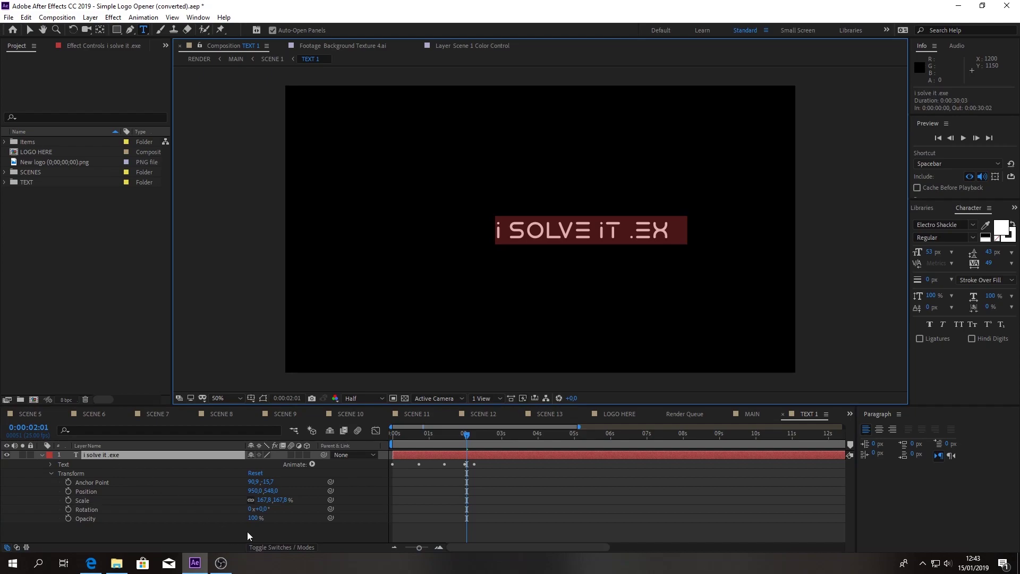
{"action": "left_click_drag", "start_coordinate": [267, 499], "coordinate": [356, 504]}
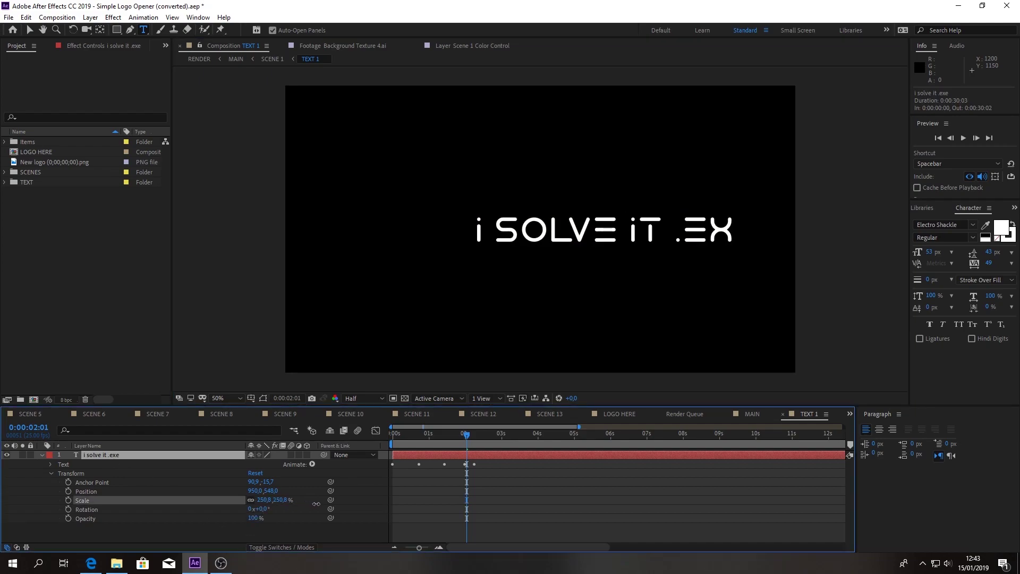
- Set the title's font size to 30 px in the Character panel
{"action": "left_click", "coordinate": [928, 253]}
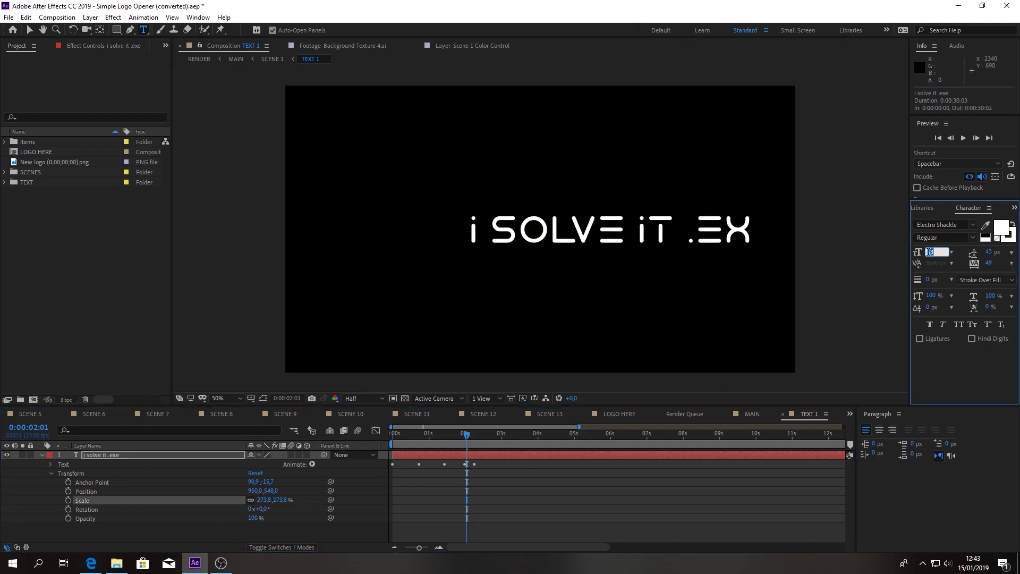
{"action": "type", "text": "30"}
{"action": "key", "text": "Return"}
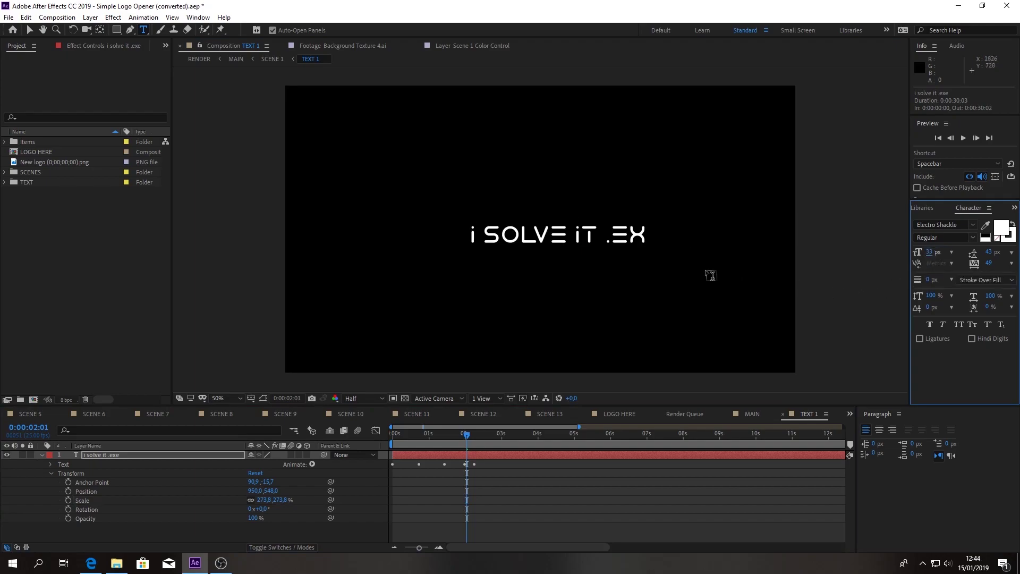
- Move the title to position 836,530 and scrub ahead to check the full text
{"action": "left_click", "coordinate": [30, 30]}
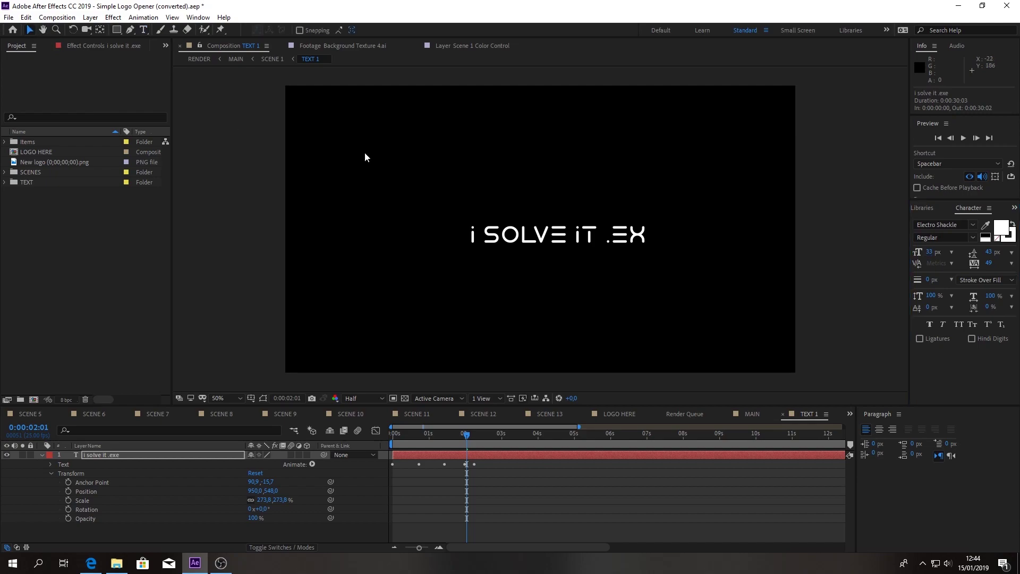
{"action": "left_click_drag", "start_coordinate": [596, 227], "coordinate": [566, 223]}
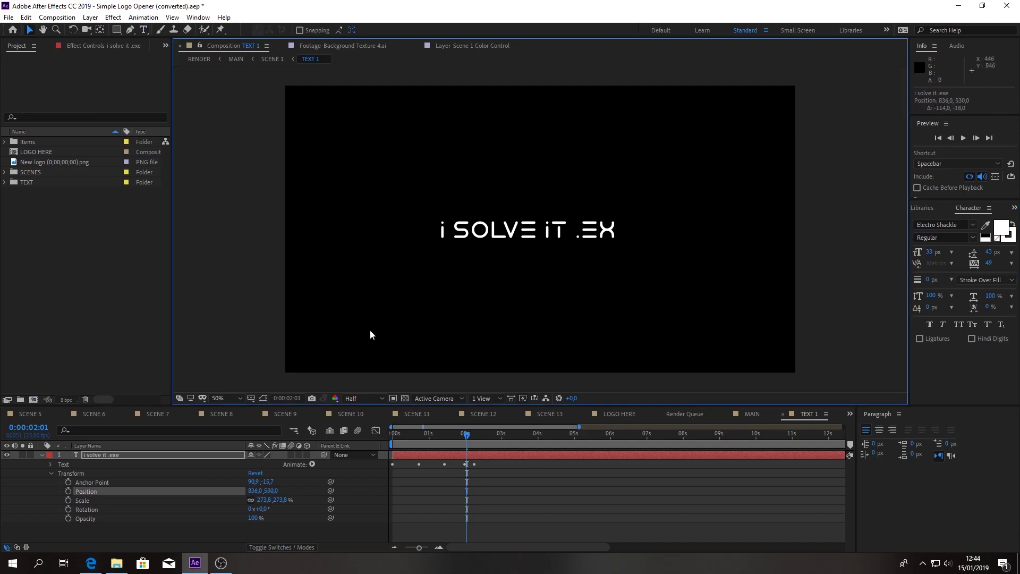
{"action": "double_click", "coordinate": [126, 457]}
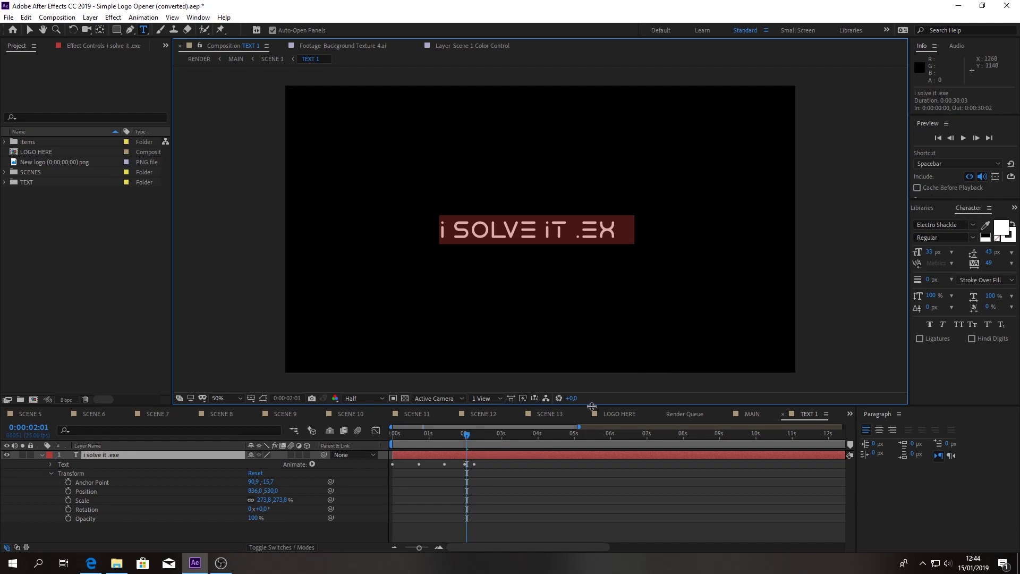
{"action": "mouse_move", "coordinate": [467, 436]}
{"action": "left_mouse_down"}
{"action": "mouse_move", "coordinate": [541, 435]}
{"action": "mouse_move", "coordinate": [400, 416]}
{"action": "mouse_move", "coordinate": [499, 421]}
{"action": "left_mouse_up"}
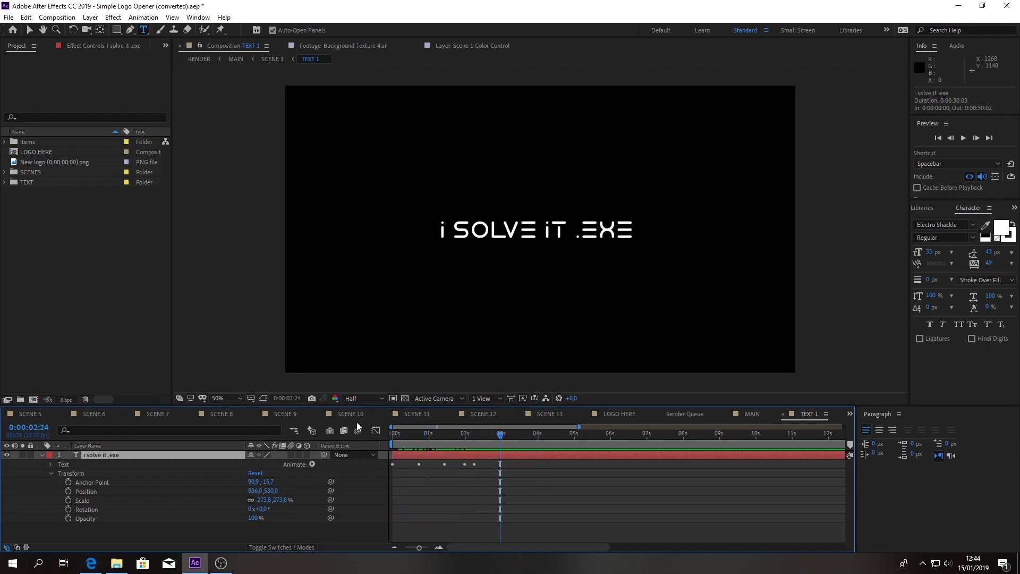
- Switch to SCENE 1 and scrub its timeline to check the new title
{"action": "left_click", "coordinate": [850, 415]}
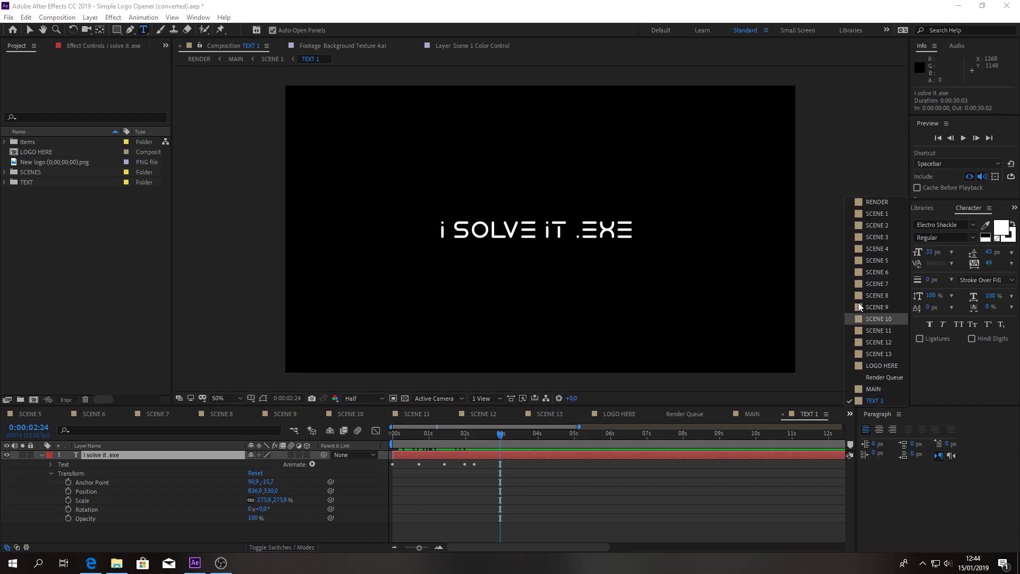
{"action": "left_click", "coordinate": [876, 206]}
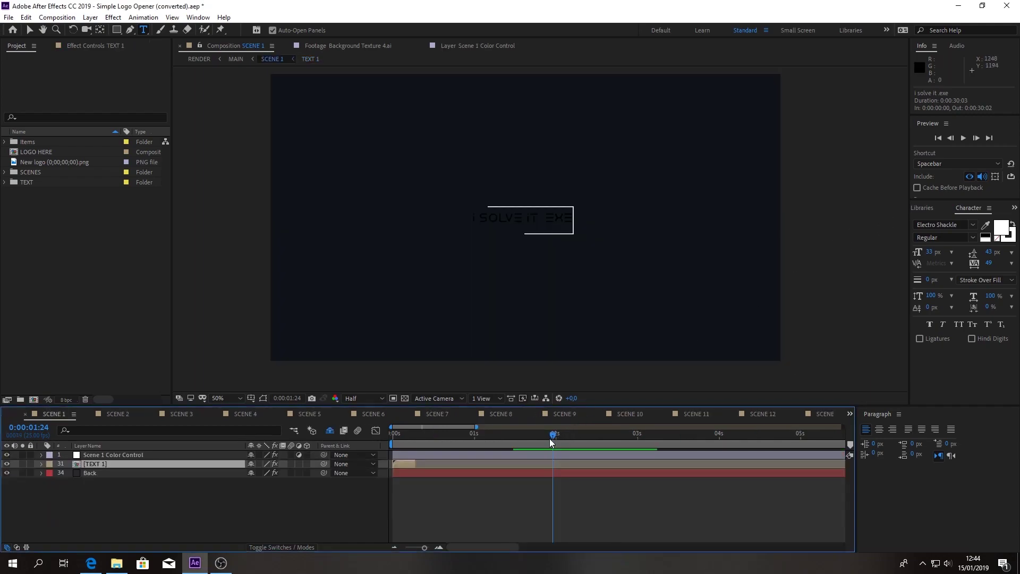
{"action": "mouse_move", "coordinate": [551, 442]}
{"action": "left_mouse_down"}
{"action": "mouse_move", "coordinate": [386, 440]}
{"action": "mouse_move", "coordinate": [716, 436]}
{"action": "left_mouse_up"}
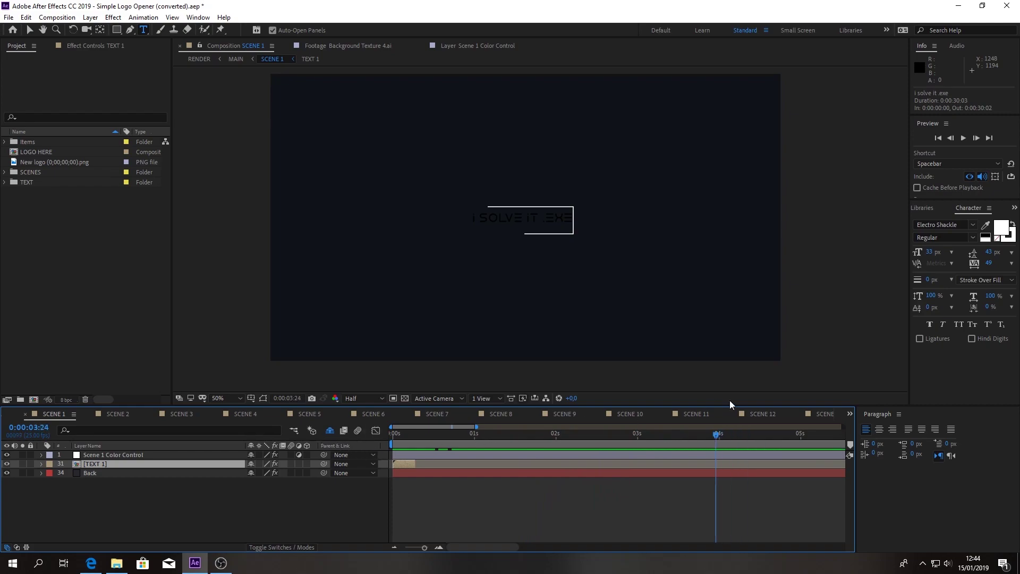
{"action": "left_click", "coordinate": [849, 413]}
- Switch to RENDER, rewind near the start, and play then stop a preview
{"action": "left_click", "coordinate": [871, 205]}
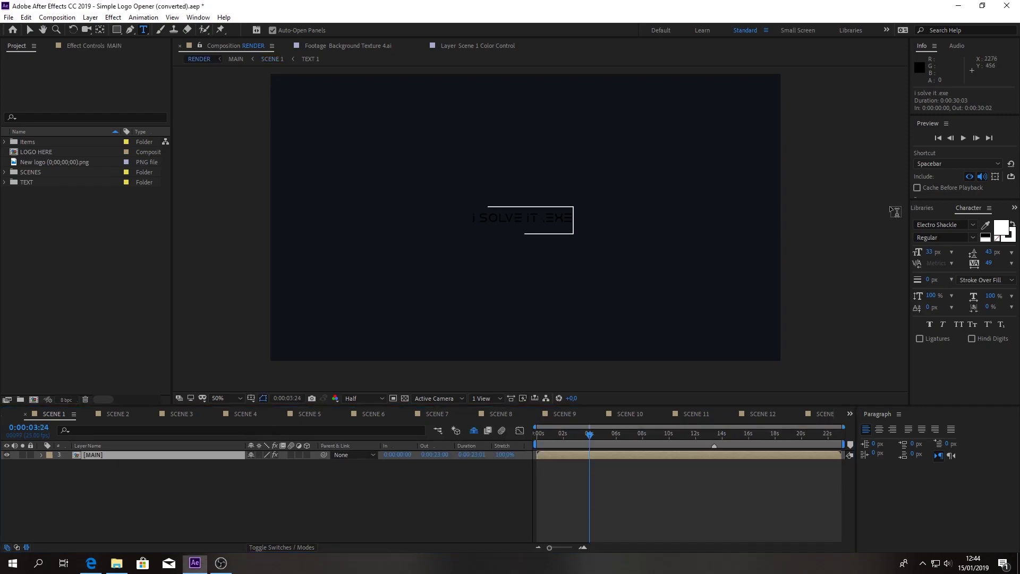
{"action": "left_click_drag", "start_coordinate": [588, 437], "coordinate": [537, 436]}
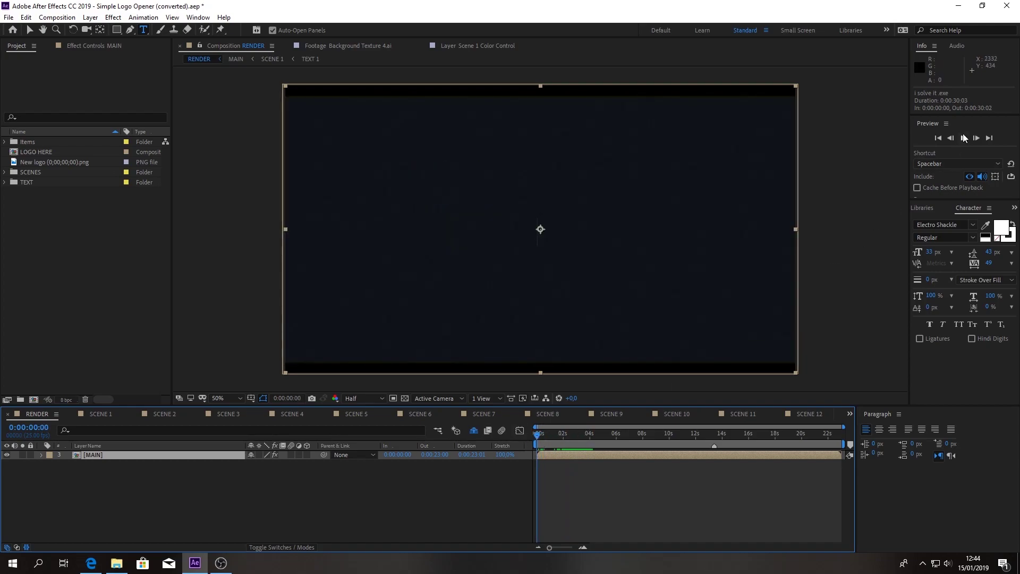
{"action": "left_click", "coordinate": [964, 138]}
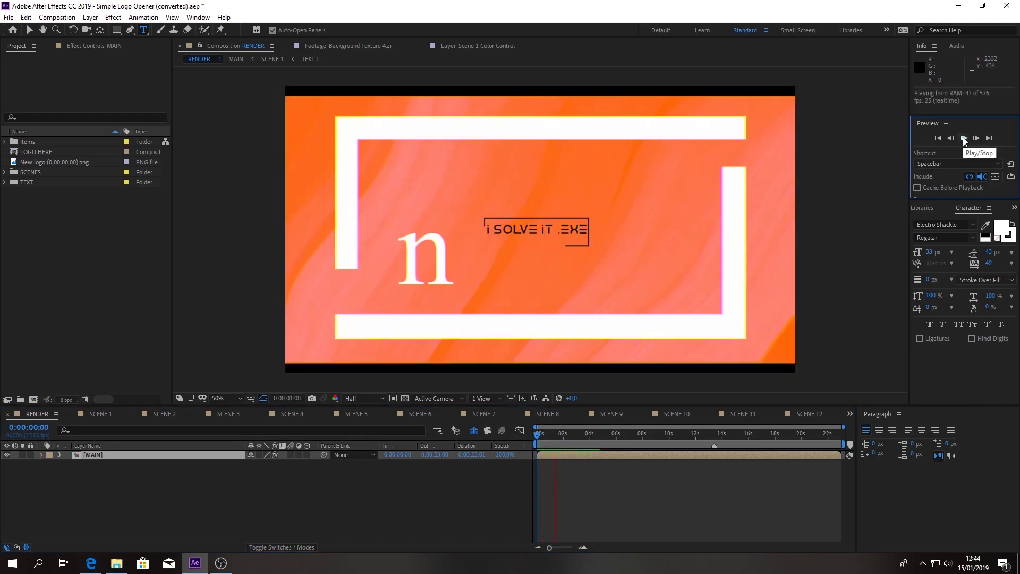
{"action": "left_click", "coordinate": [963, 138]}
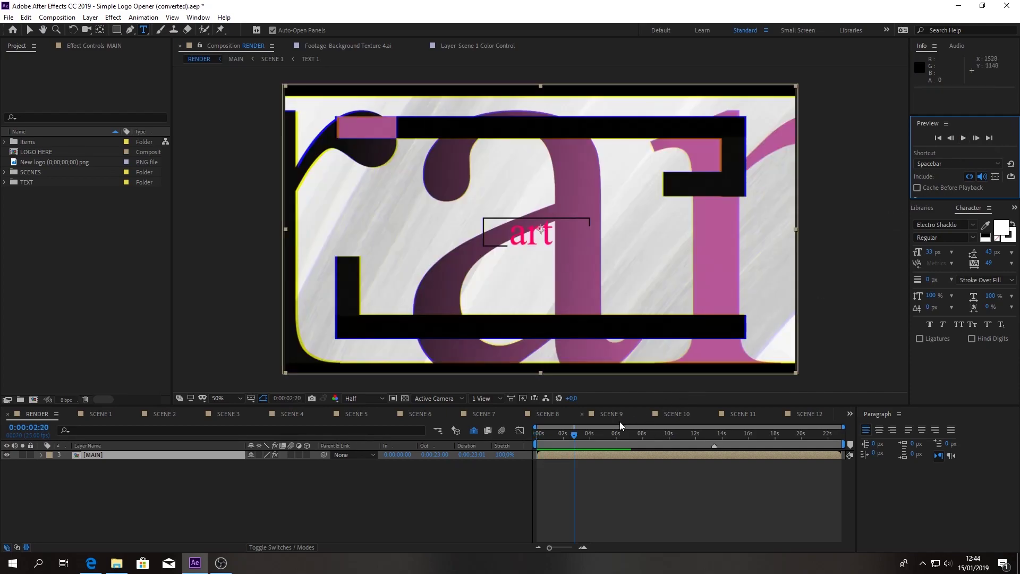
- Scrub the frames around the one-second title reveal, then open SCENE 2
{"action": "left_click", "coordinate": [553, 434]}
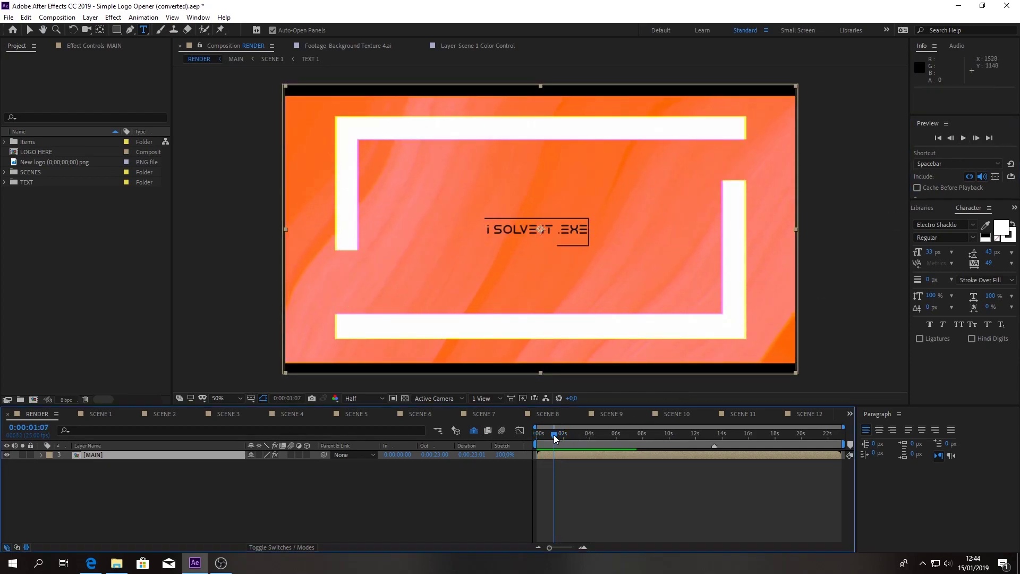
{"action": "left_click_drag", "start_coordinate": [553, 435], "coordinate": [556, 434]}
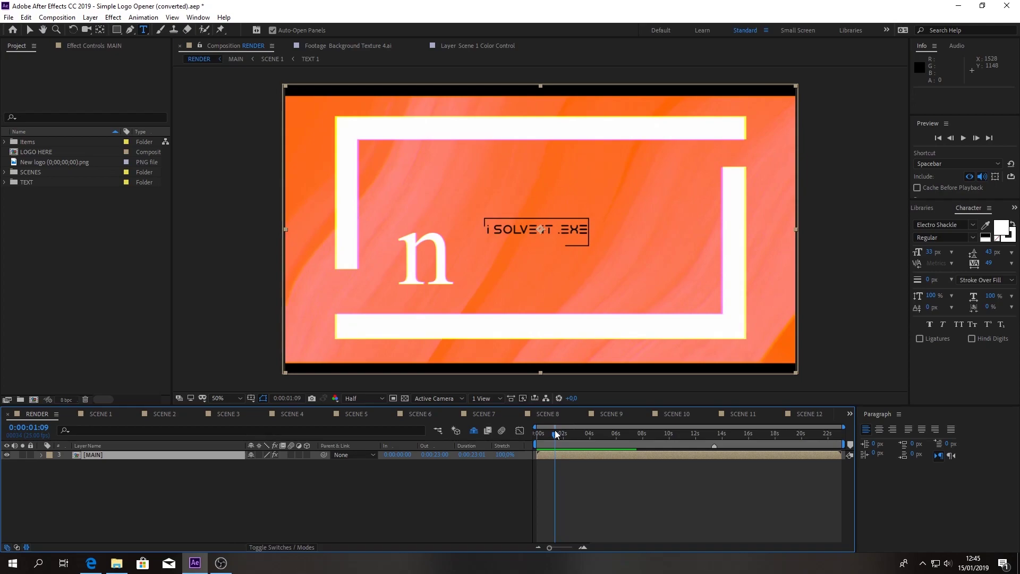
{"action": "left_click_drag", "start_coordinate": [555, 435], "coordinate": [568, 436]}
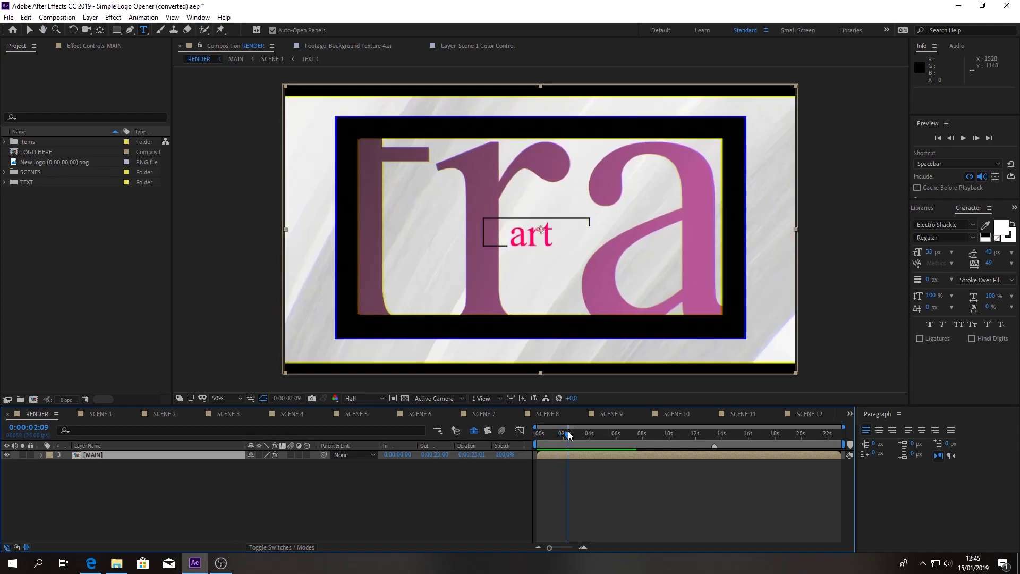
{"action": "left_click_drag", "start_coordinate": [568, 436], "coordinate": [573, 435]}
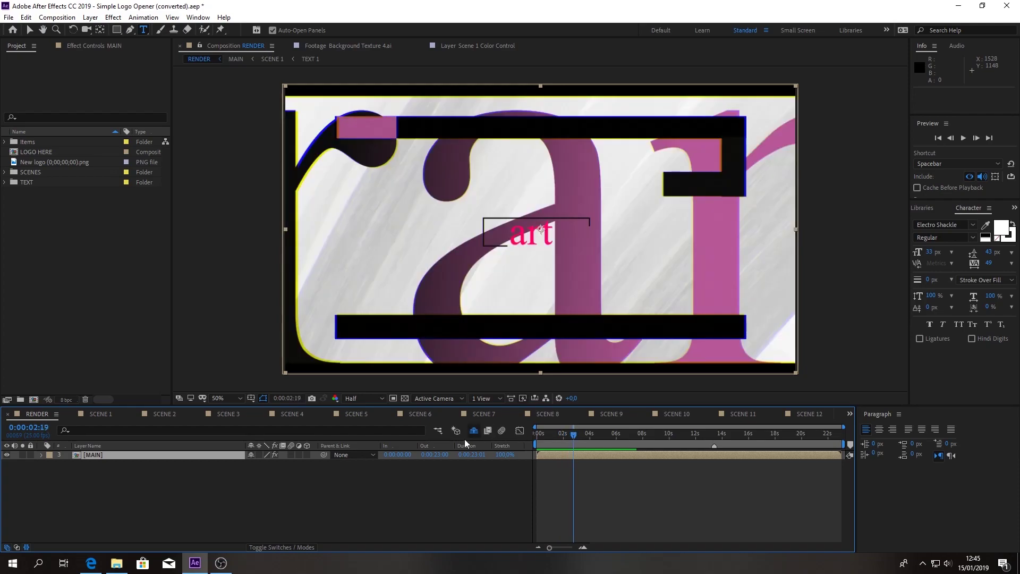
{"action": "left_click", "coordinate": [165, 413]}
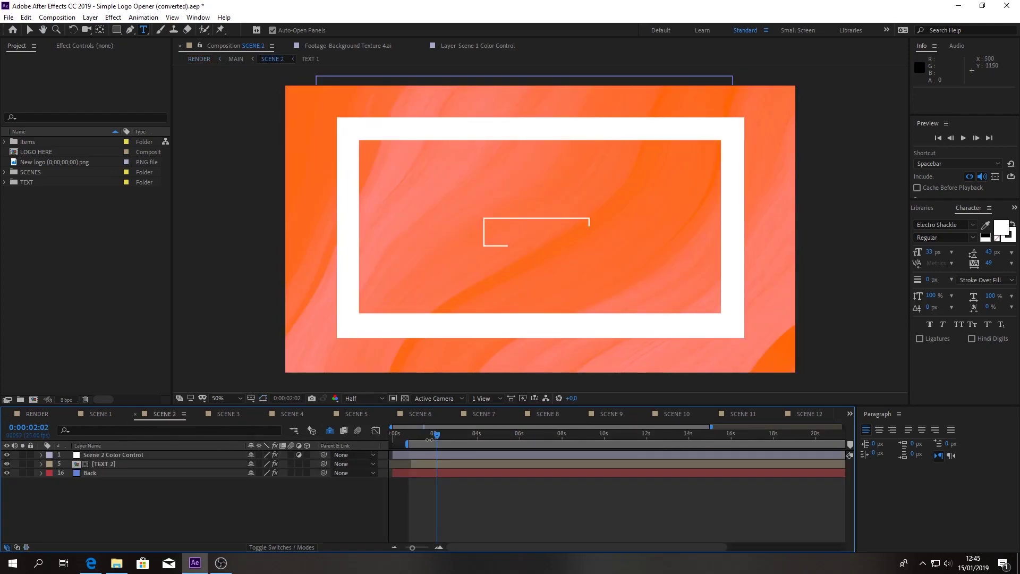
{"action": "mouse_move", "coordinate": [437, 436]}
{"action": "left_mouse_down"}
{"action": "mouse_move", "coordinate": [504, 438]}
{"action": "mouse_move", "coordinate": [407, 434]}
{"action": "mouse_move", "coordinate": [464, 432]}
{"action": "left_mouse_up"}
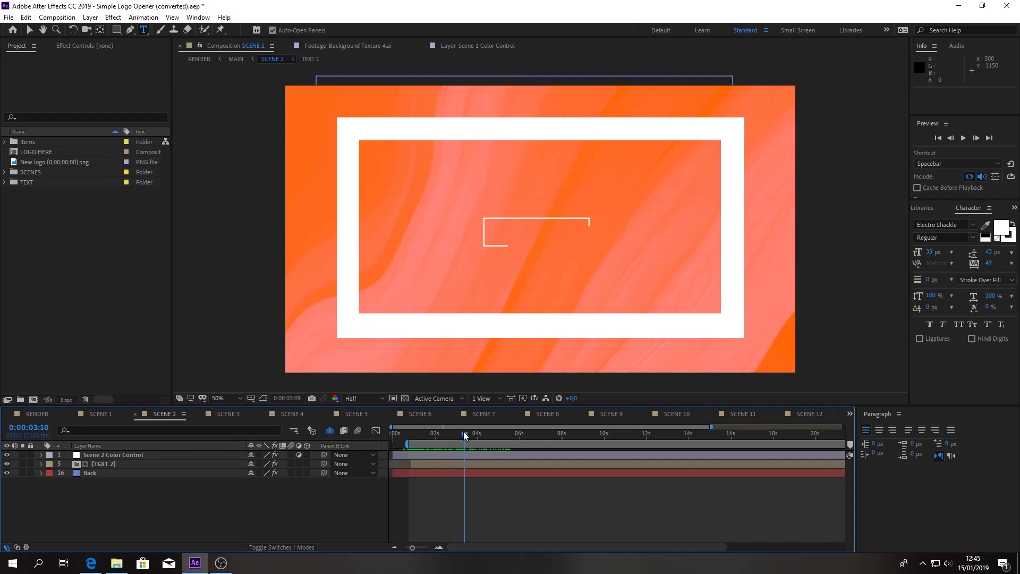
{"action": "left_click", "coordinate": [121, 455]}
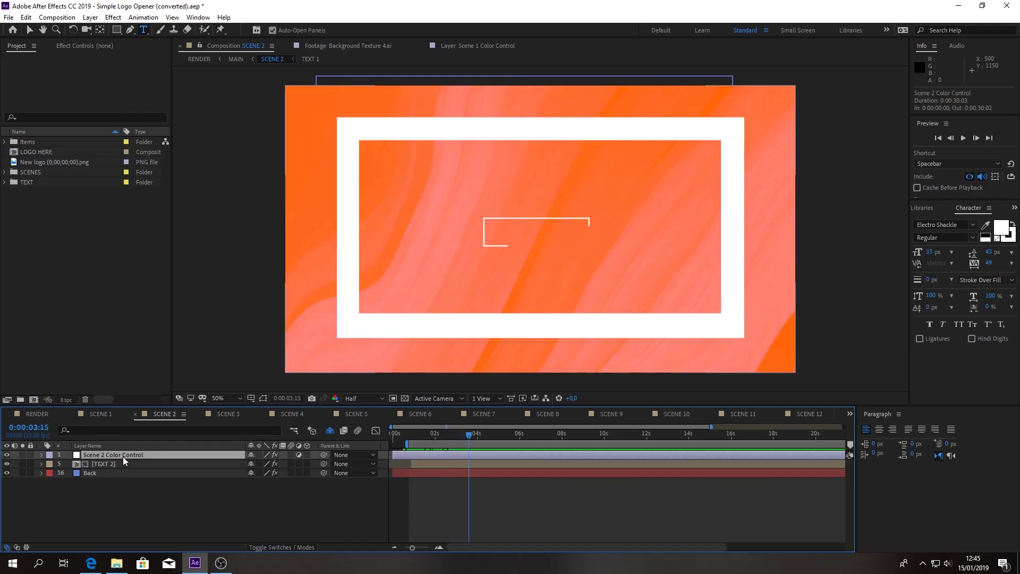
{"action": "left_click", "coordinate": [92, 46]}
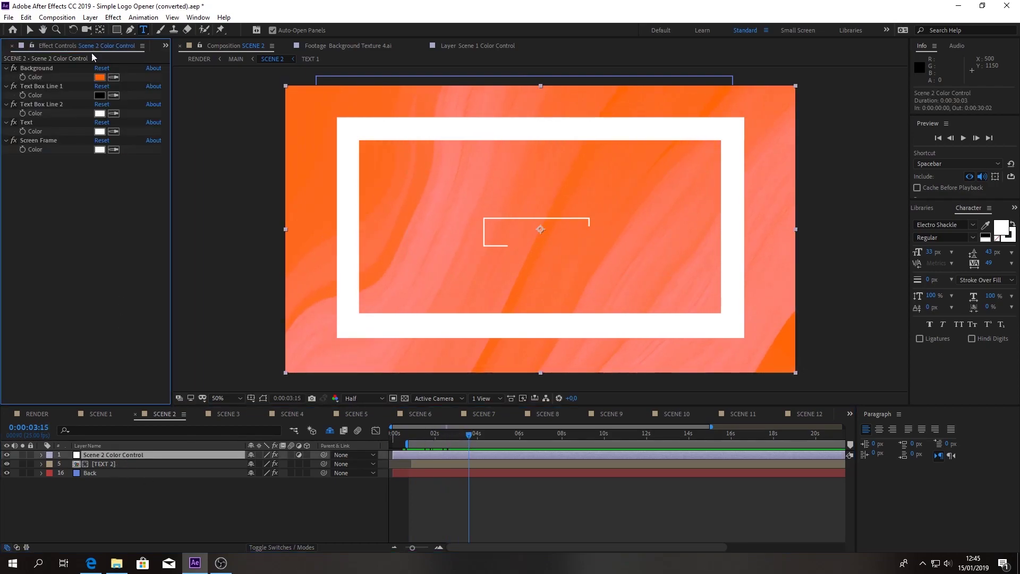
{"action": "left_click", "coordinate": [99, 78]}
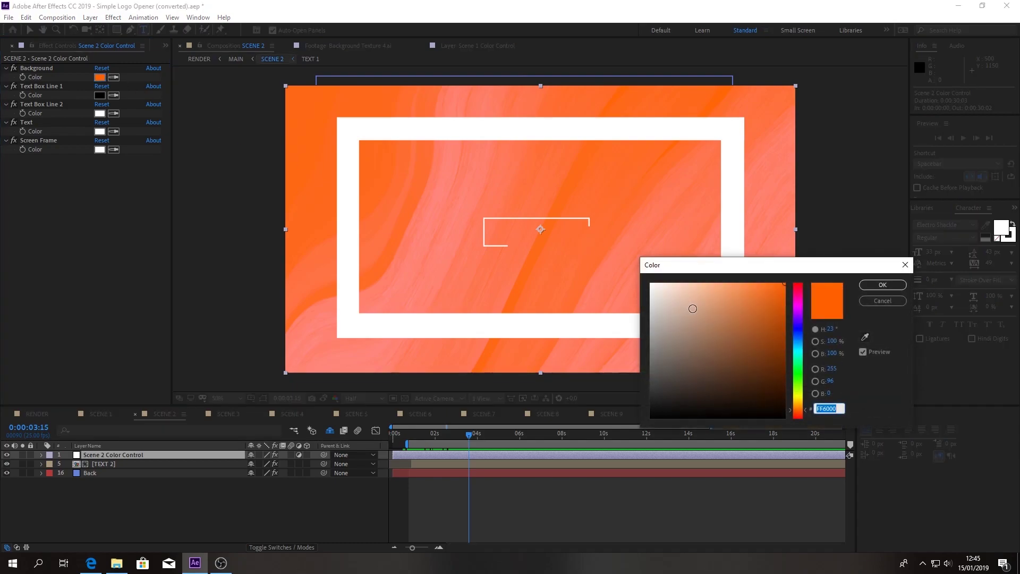
{"action": "mouse_move", "coordinate": [692, 308]}
{"action": "left_mouse_down"}
{"action": "mouse_move", "coordinate": [736, 365]}
{"action": "mouse_move", "coordinate": [774, 335]}
{"action": "mouse_move", "coordinate": [778, 279]}
{"action": "mouse_move", "coordinate": [733, 349]}
{"action": "mouse_move", "coordinate": [660, 415]}
{"action": "mouse_move", "coordinate": [659, 313]}
{"action": "mouse_move", "coordinate": [736, 314]}
{"action": "left_mouse_up"}
{"action": "left_click", "coordinate": [883, 301]}
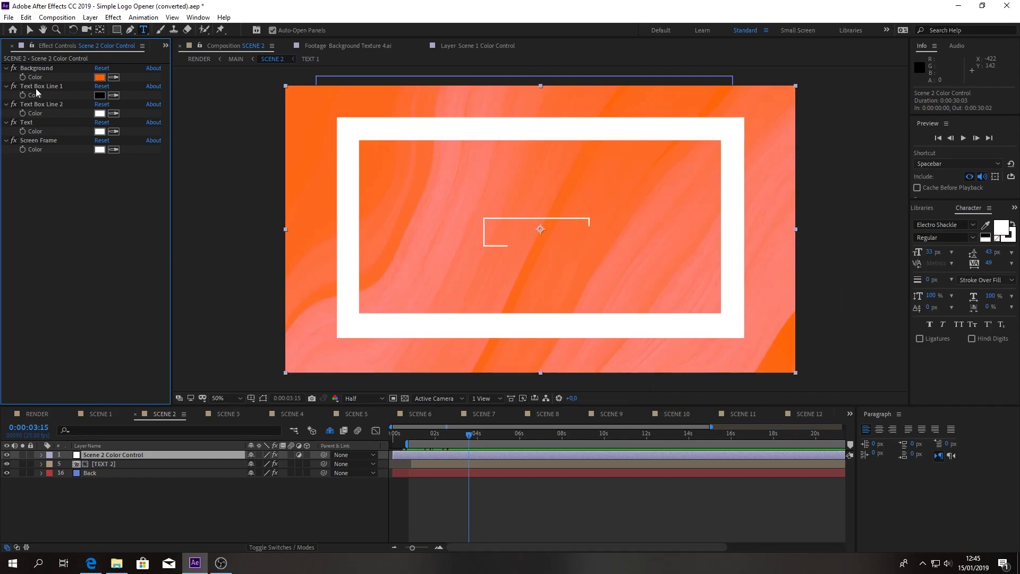
{"action": "left_click", "coordinate": [100, 95]}
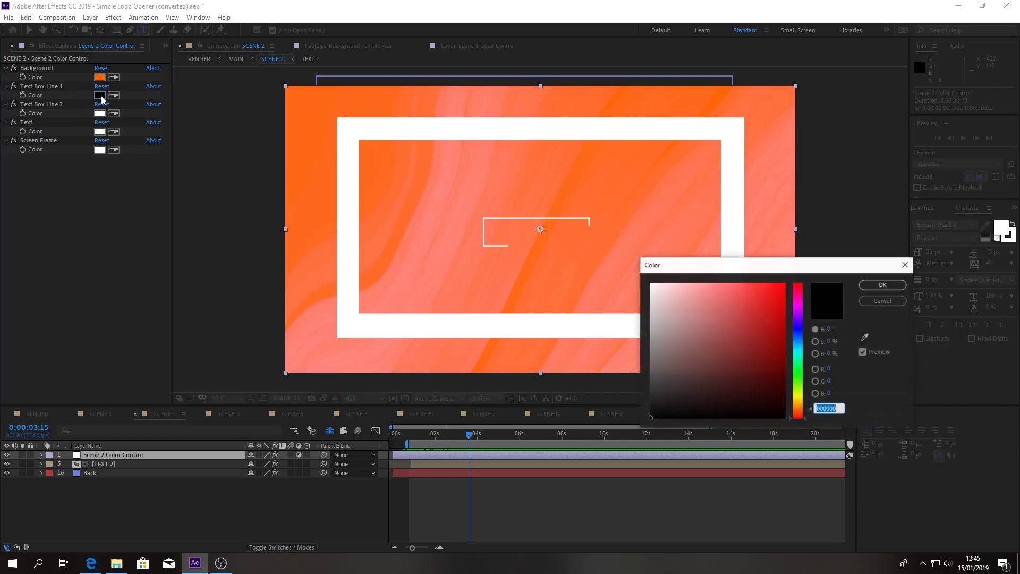
{"action": "left_click_drag", "start_coordinate": [690, 335], "coordinate": [667, 303]}
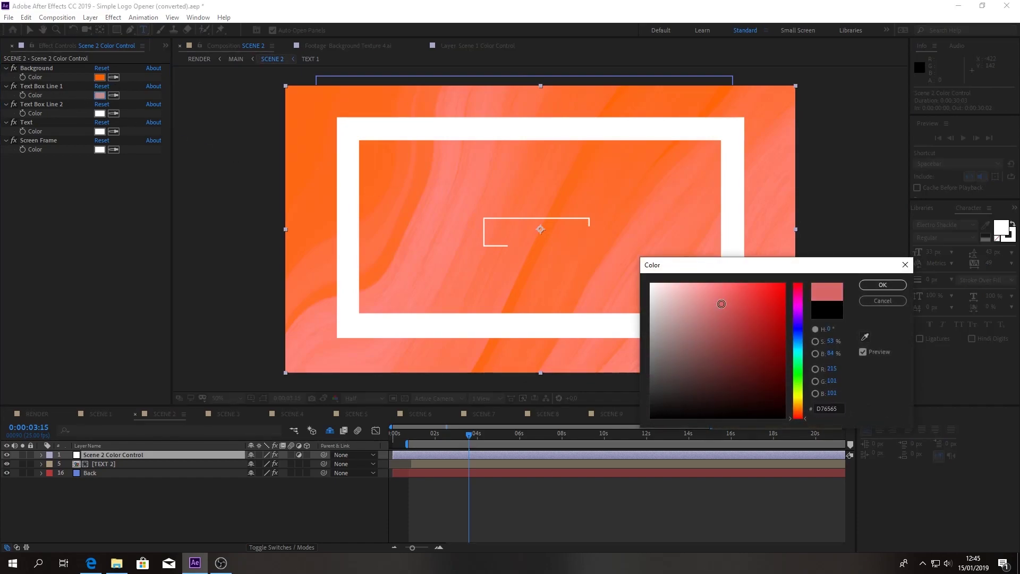
{"action": "left_click", "coordinate": [882, 300]}
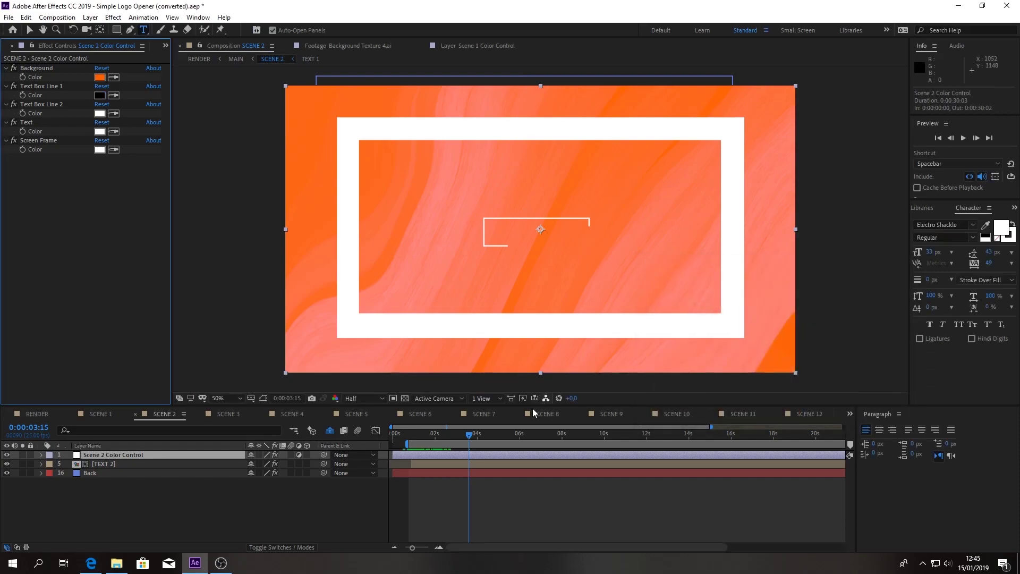
{"action": "mouse_move", "coordinate": [468, 435]}
{"action": "left_mouse_down"}
{"action": "mouse_move", "coordinate": [525, 434]}
{"action": "mouse_move", "coordinate": [400, 413]}
{"action": "left_mouse_up"}
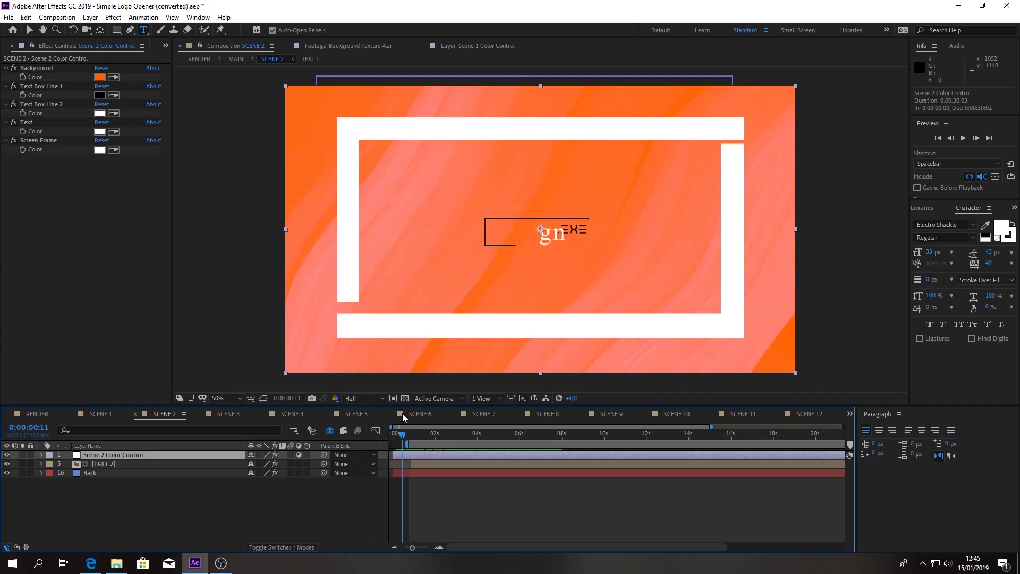
{"action": "left_click", "coordinate": [99, 95]}
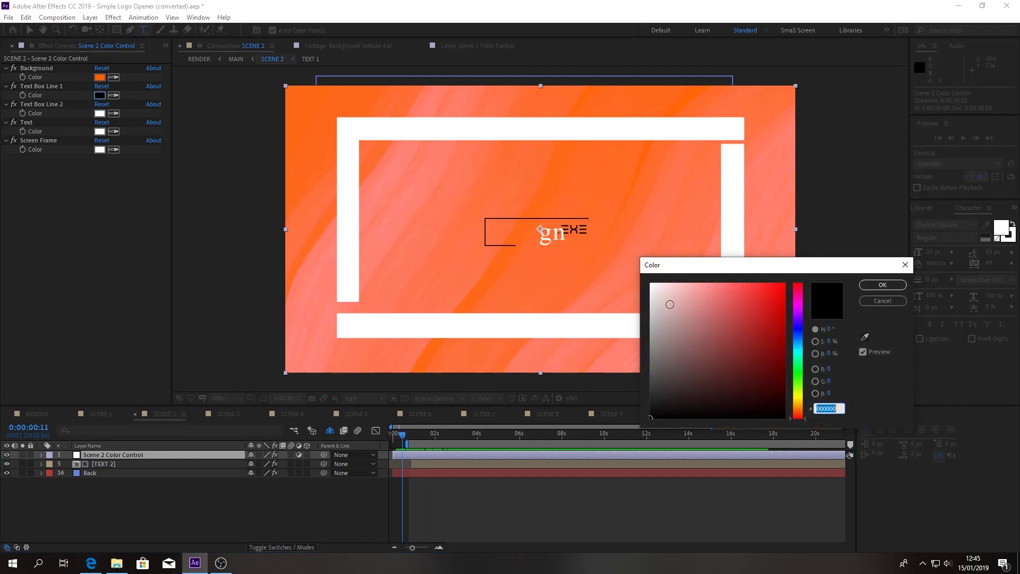
{"action": "mouse_move", "coordinate": [704, 327]}
{"action": "left_mouse_down"}
{"action": "mouse_move", "coordinate": [783, 295]}
{"action": "mouse_move", "coordinate": [677, 404]}
{"action": "mouse_move", "coordinate": [631, 266]}
{"action": "left_mouse_up"}
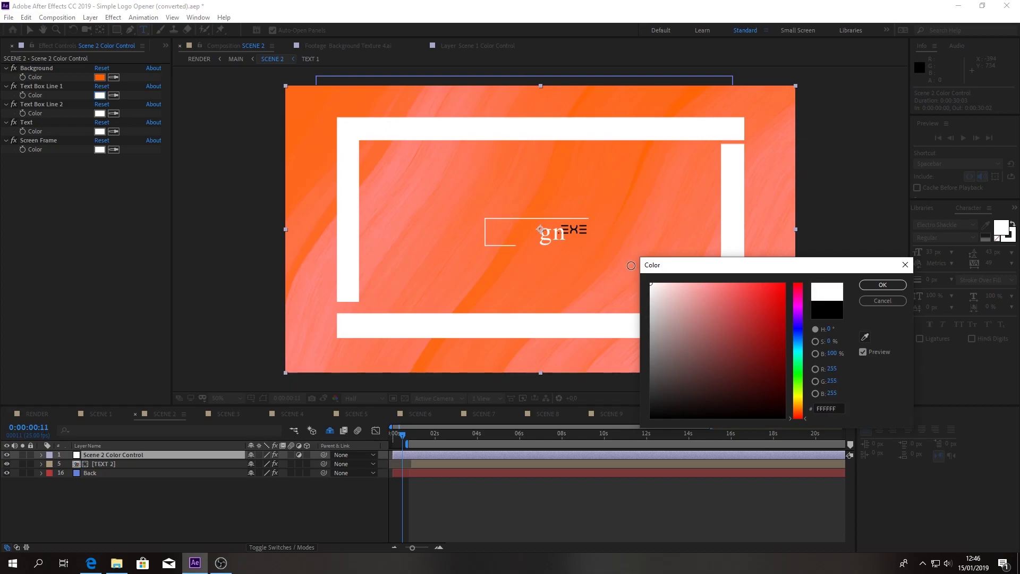
{"action": "mouse_move", "coordinate": [631, 265]}
{"action": "left_mouse_down"}
{"action": "mouse_move", "coordinate": [615, 360]}
{"action": "mouse_move", "coordinate": [653, 387]}
{"action": "left_mouse_up"}
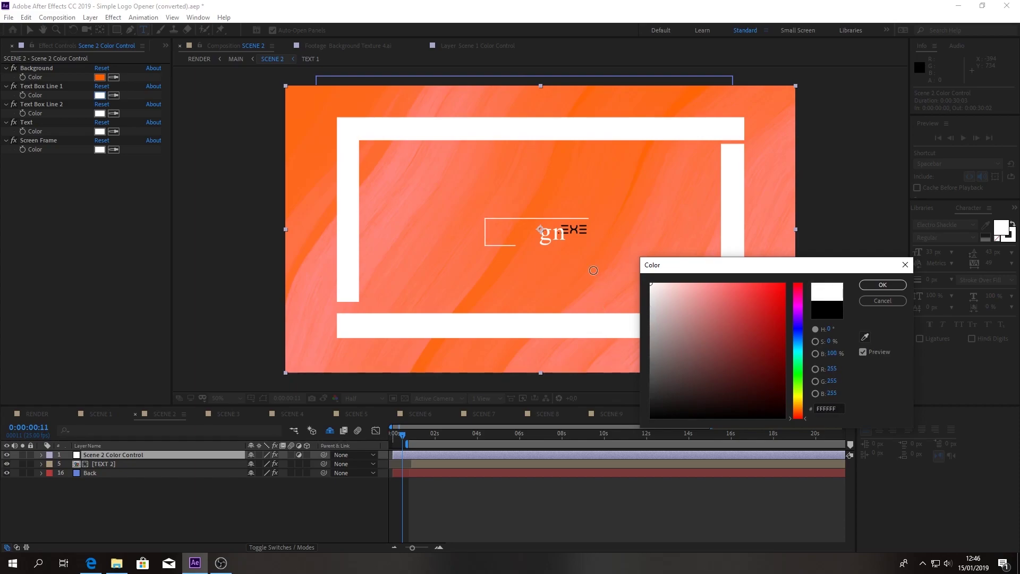
{"action": "left_click", "coordinate": [877, 302]}
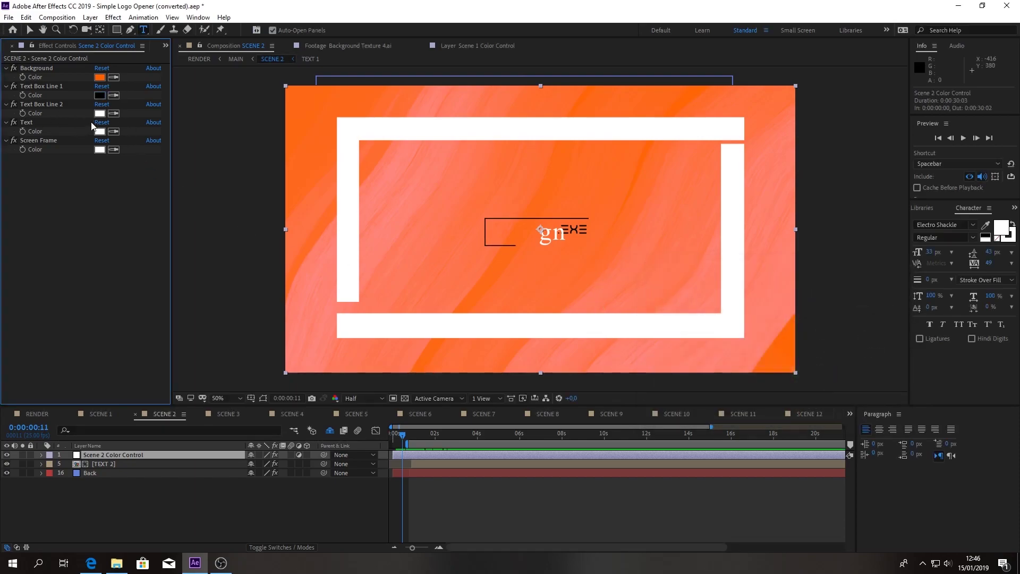
{"action": "key", "text": "space"}
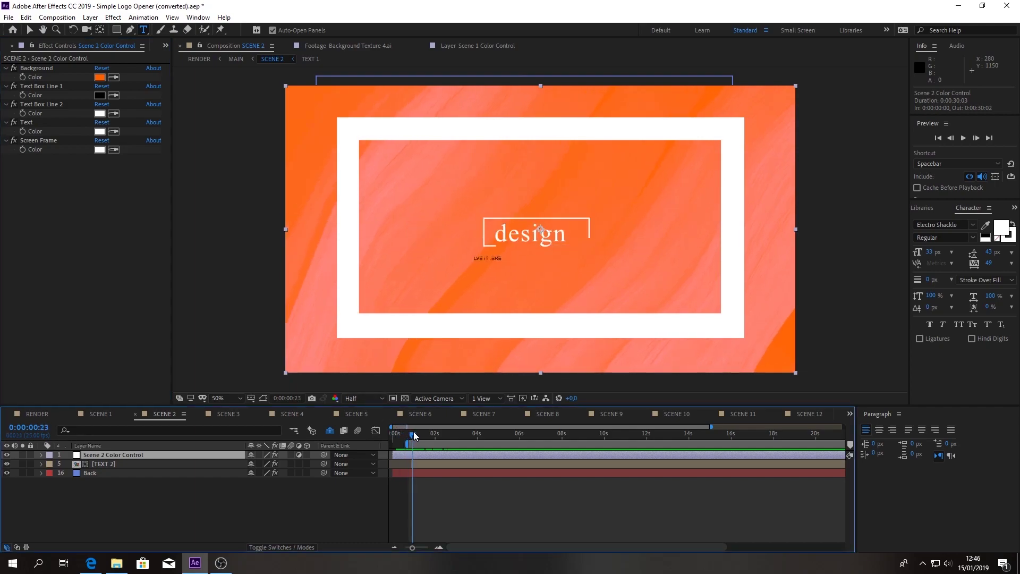
{"action": "left_click", "coordinate": [100, 113]}
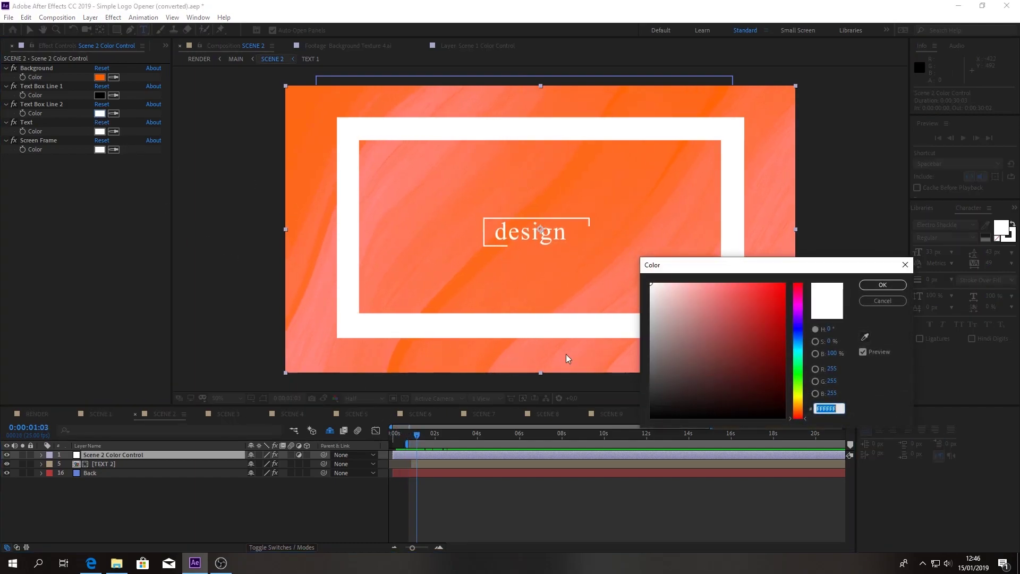
{"action": "left_click", "coordinate": [720, 344]}
{"action": "mouse_move", "coordinate": [739, 334]}
{"action": "left_mouse_down"}
{"action": "mouse_move", "coordinate": [649, 430]}
{"action": "mouse_move", "coordinate": [738, 376]}
{"action": "left_mouse_up"}
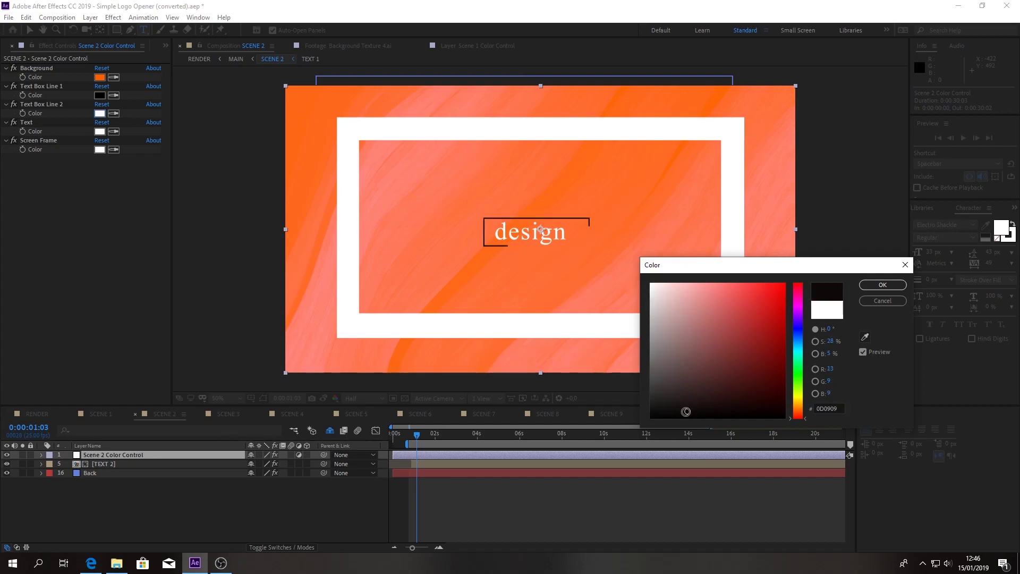
{"action": "left_click", "coordinate": [889, 302]}
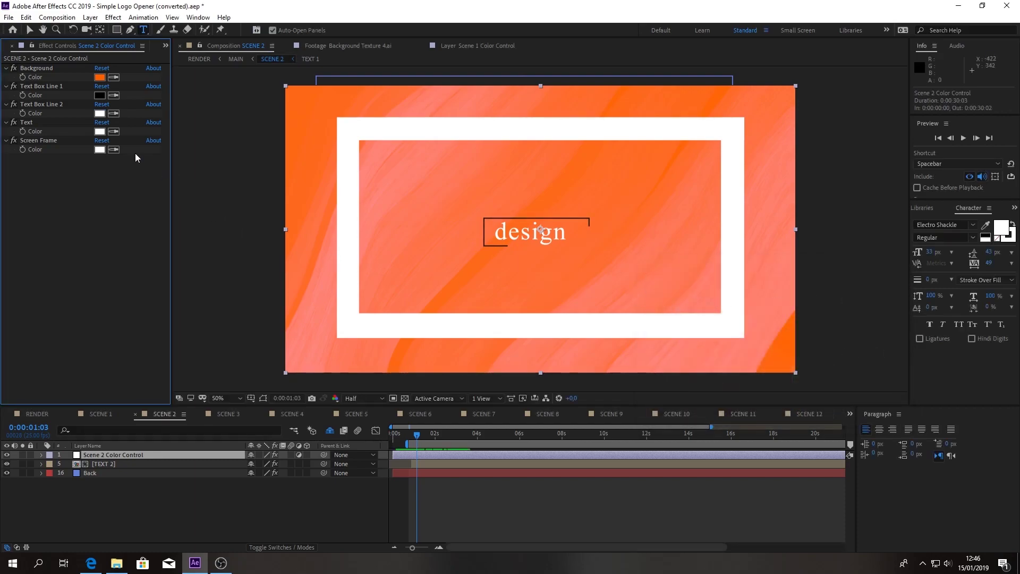
{"action": "left_click", "coordinate": [99, 131]}
{"action": "mouse_move", "coordinate": [693, 383]}
{"action": "left_mouse_down"}
{"action": "mouse_move", "coordinate": [779, 294]}
{"action": "mouse_move", "coordinate": [722, 363]}
{"action": "left_mouse_up"}
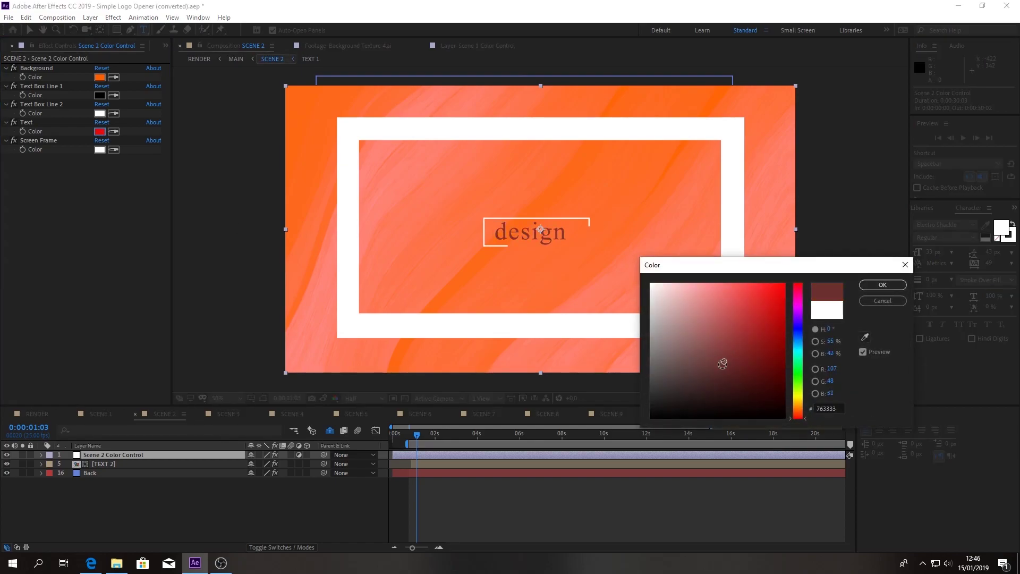
{"action": "left_click", "coordinate": [885, 301]}
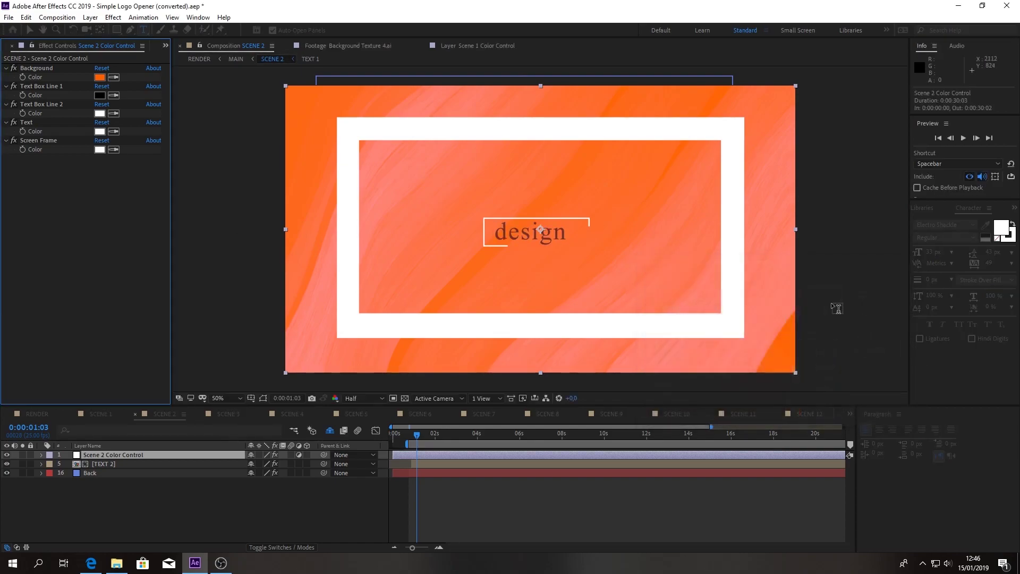
{"action": "left_click", "coordinate": [102, 150]}
{"action": "mouse_move", "coordinate": [669, 291]}
{"action": "left_mouse_down"}
{"action": "mouse_move", "coordinate": [747, 376]}
{"action": "mouse_move", "coordinate": [639, 270]}
{"action": "left_mouse_up"}
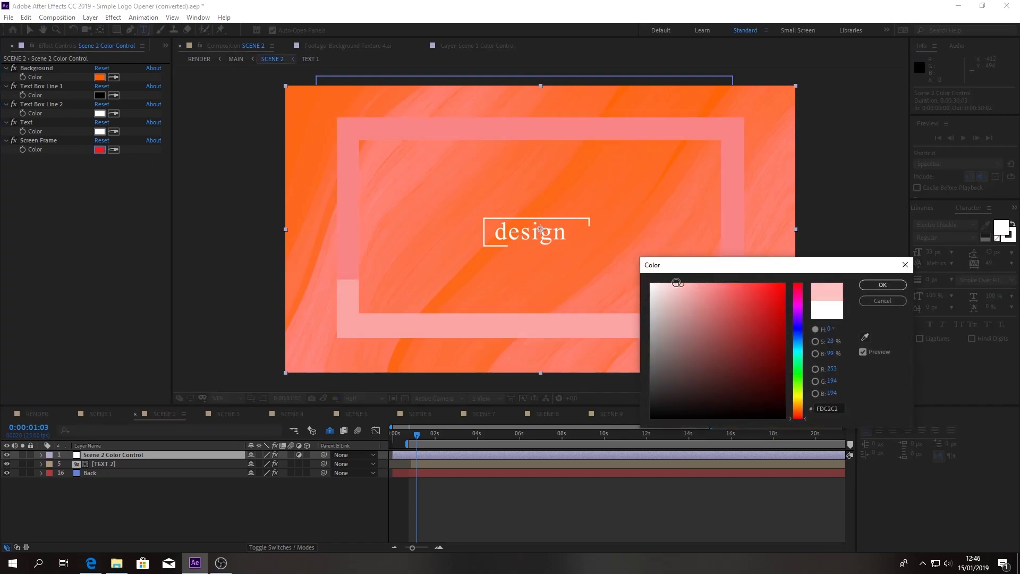
{"action": "left_click", "coordinate": [874, 303]}
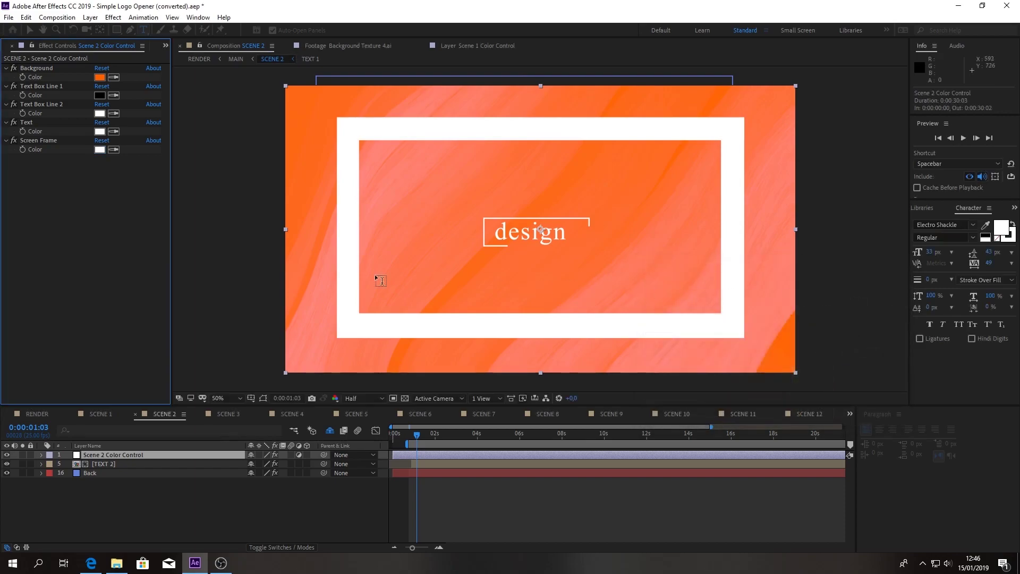
{"action": "left_click", "coordinate": [132, 502]}
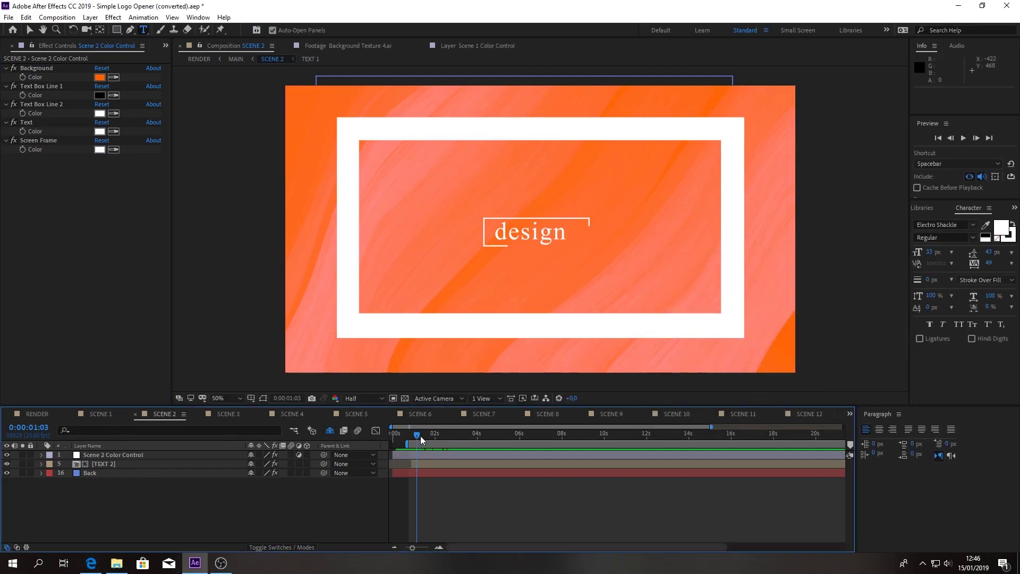
{"action": "left_click_drag", "start_coordinate": [420, 436], "coordinate": [440, 435]}
{"action": "left_click", "coordinate": [8, 473]}
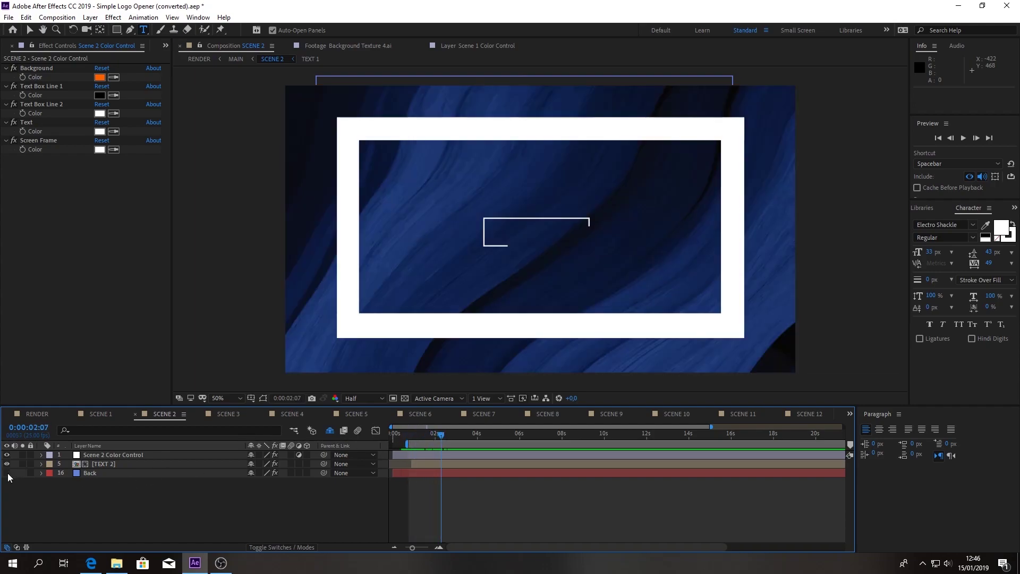
{"action": "left_click", "coordinate": [7, 473]}
{"action": "left_click", "coordinate": [7, 473]}
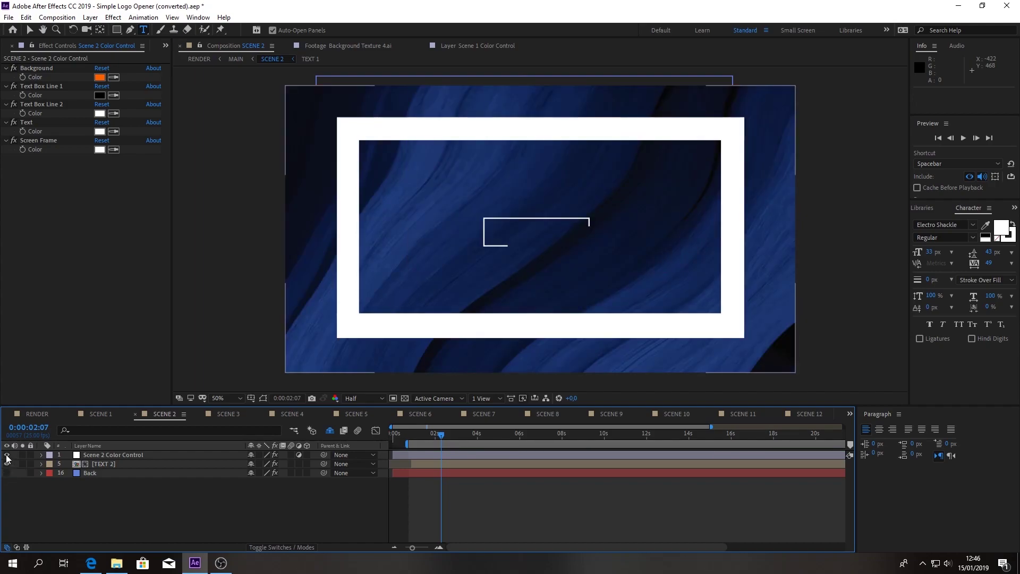
{"action": "left_click", "coordinate": [7, 473]}
{"action": "left_click", "coordinate": [7, 464]}
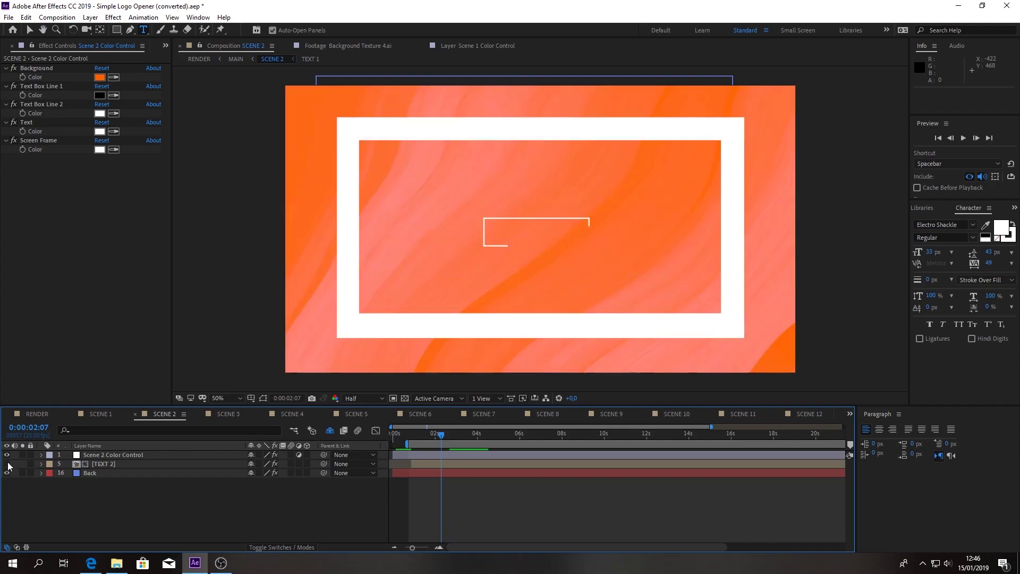
{"action": "left_click", "coordinate": [7, 455]}
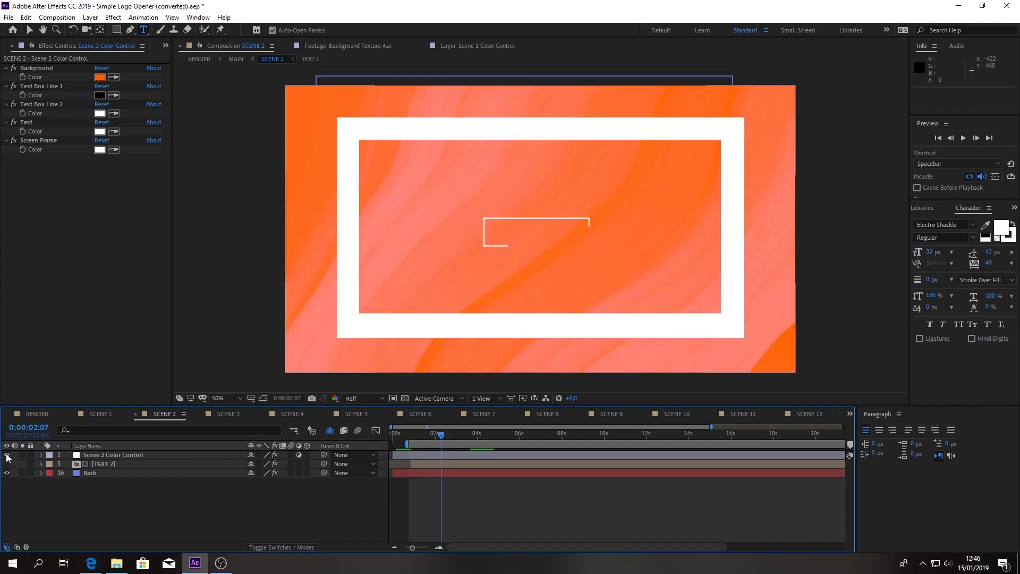
{"action": "left_click", "coordinate": [9, 476]}
{"action": "left_click", "coordinate": [7, 473]}
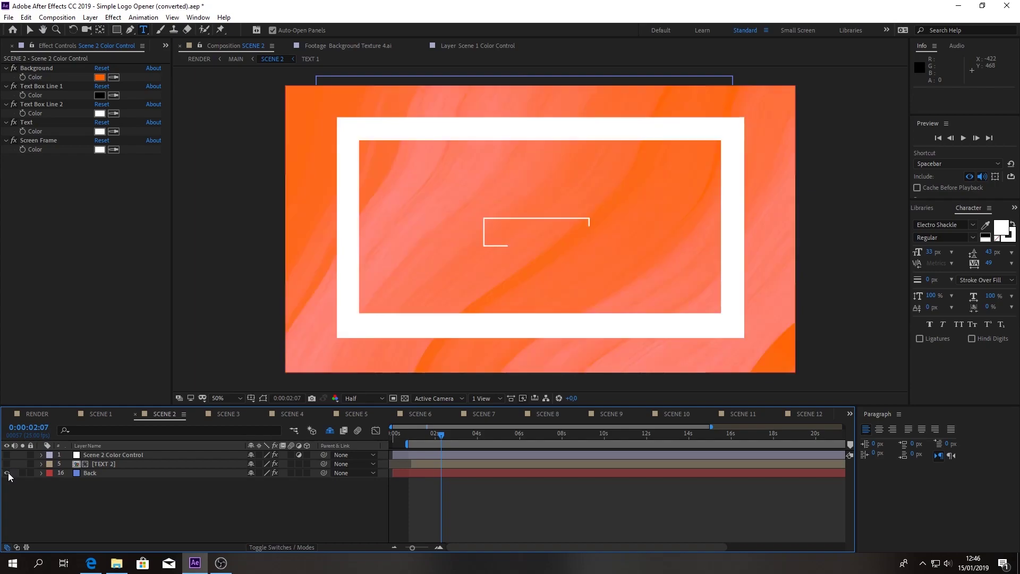
{"action": "left_click", "coordinate": [7, 464]}
{"action": "left_click", "coordinate": [7, 455]}
{"action": "key", "text": "space"}
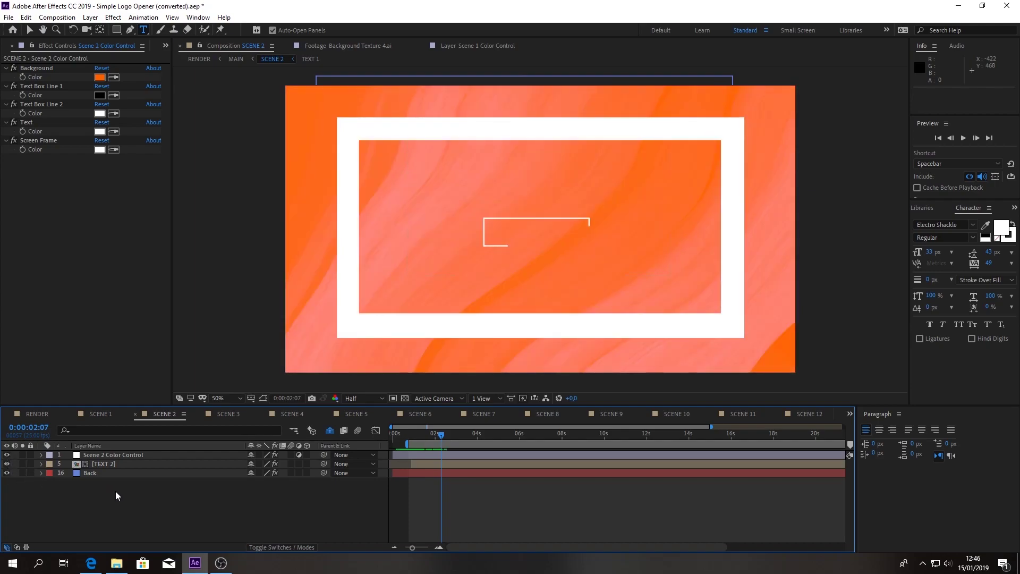
{"action": "left_click", "coordinate": [448, 434]}
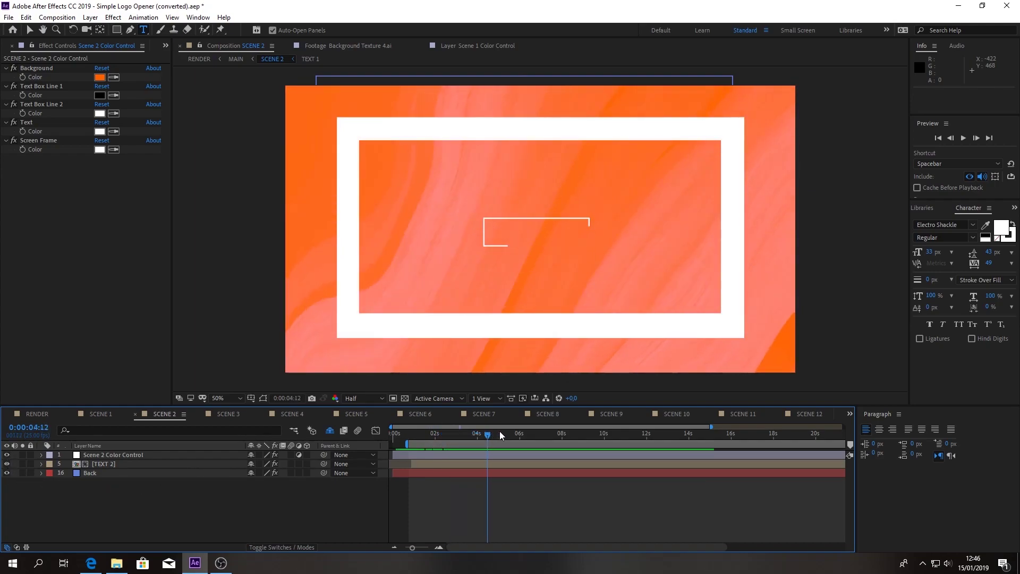
{"action": "mouse_move", "coordinate": [468, 433]}
{"action": "left_mouse_down"}
{"action": "mouse_move", "coordinate": [399, 433]}
{"action": "mouse_move", "coordinate": [437, 435]}
{"action": "left_mouse_up"}
- Switch to RENDER and scrub through to the 0:00:23:00 closing logo frame
{"action": "left_click", "coordinate": [850, 413]}
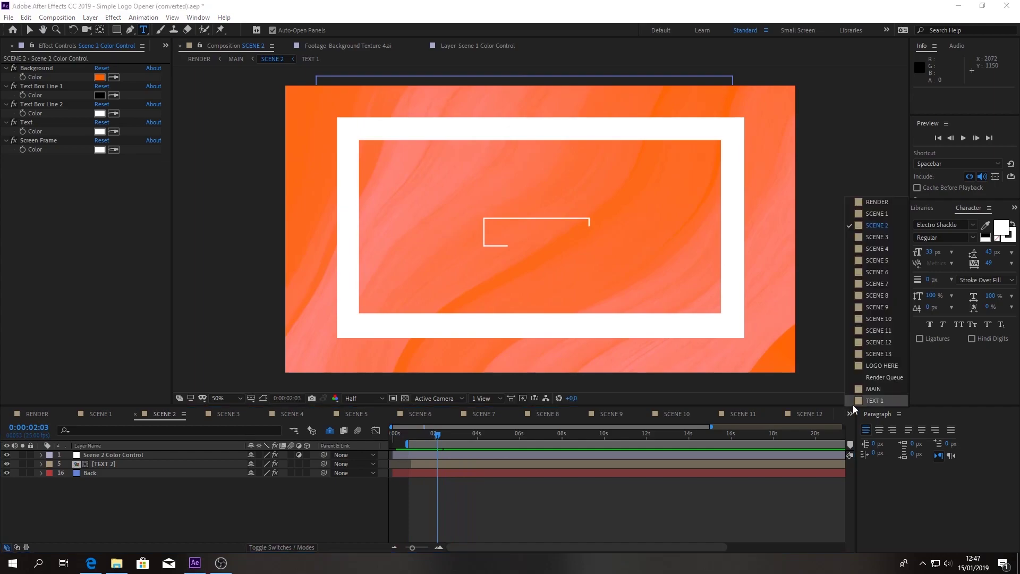
{"action": "left_click", "coordinate": [874, 213]}
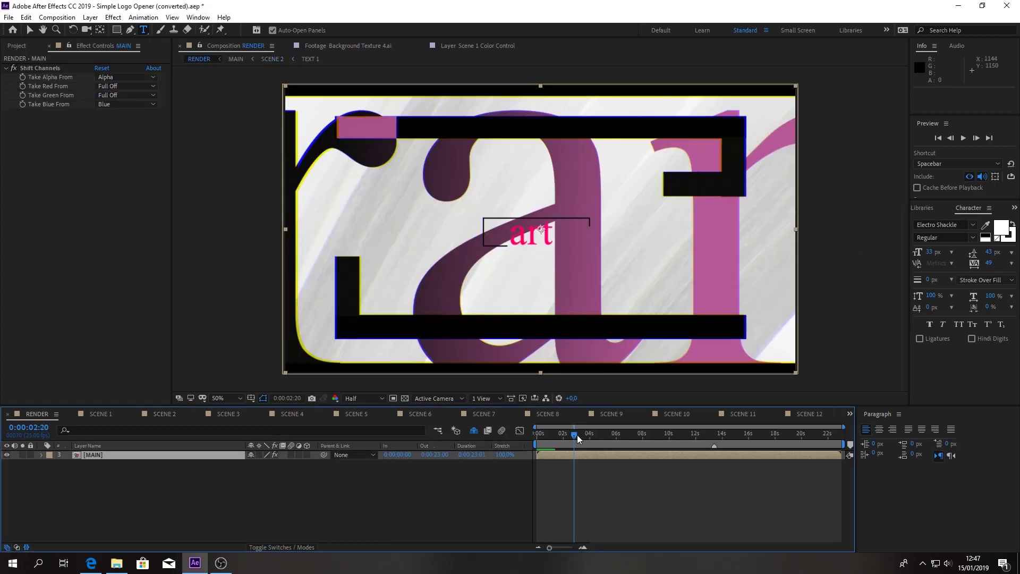
{"action": "mouse_move", "coordinate": [578, 436]}
{"action": "left_mouse_down"}
{"action": "mouse_move", "coordinate": [566, 435]}
{"action": "mouse_move", "coordinate": [723, 444]}
{"action": "mouse_move", "coordinate": [846, 432]}
{"action": "left_mouse_up"}
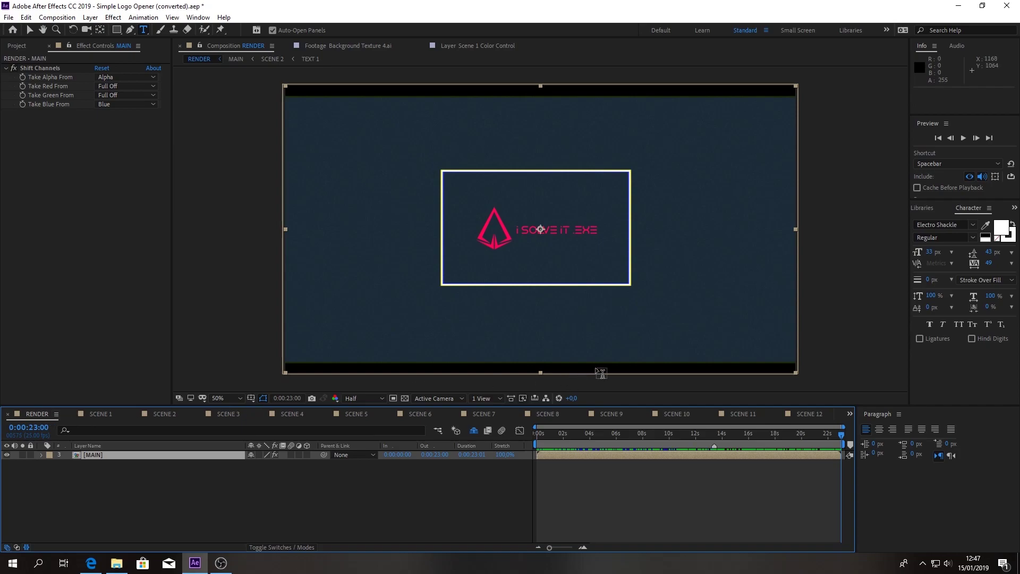
- Open LOGO HERE from the Project panel and collapse its two layers' properties
{"action": "left_click", "coordinate": [17, 46]}
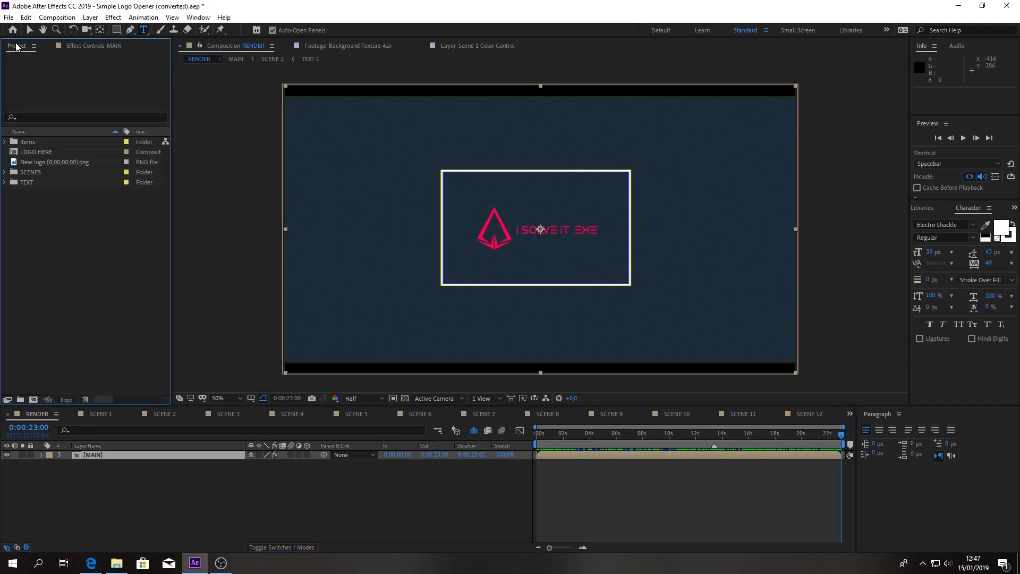
{"action": "double_click", "coordinate": [56, 153]}
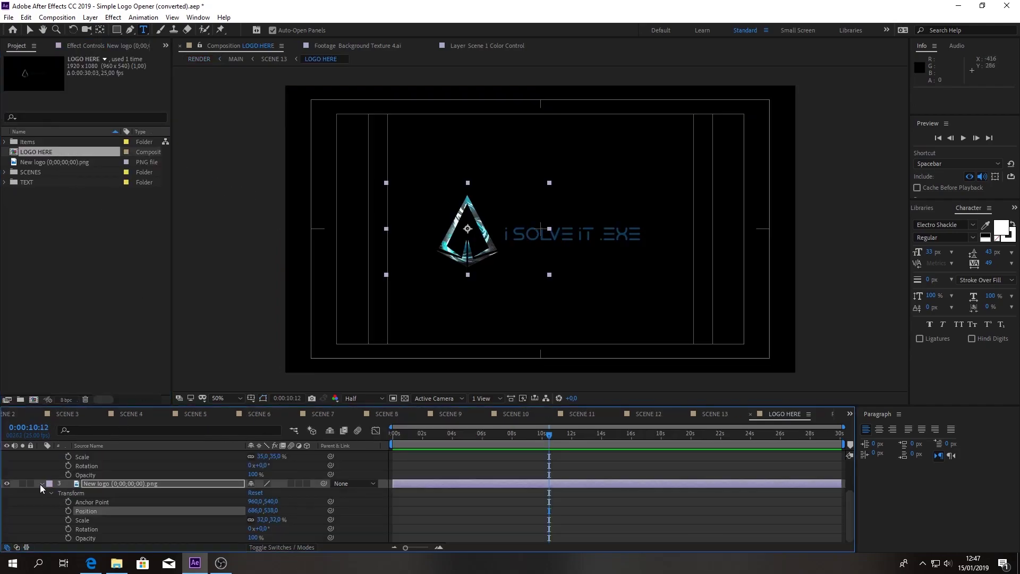
{"action": "left_click", "coordinate": [40, 484]}
{"action": "left_click", "coordinate": [42, 464]}
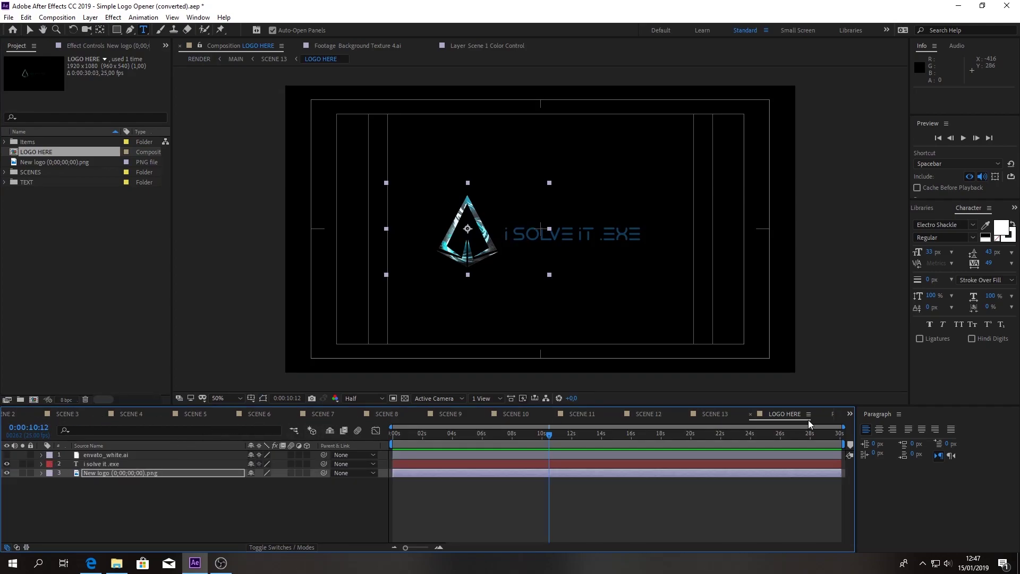
- Return to RENDER and drill into [MAIN] and then the [SCENE 13] composition
{"action": "left_click", "coordinate": [850, 414]}
{"action": "left_click", "coordinate": [874, 204]}
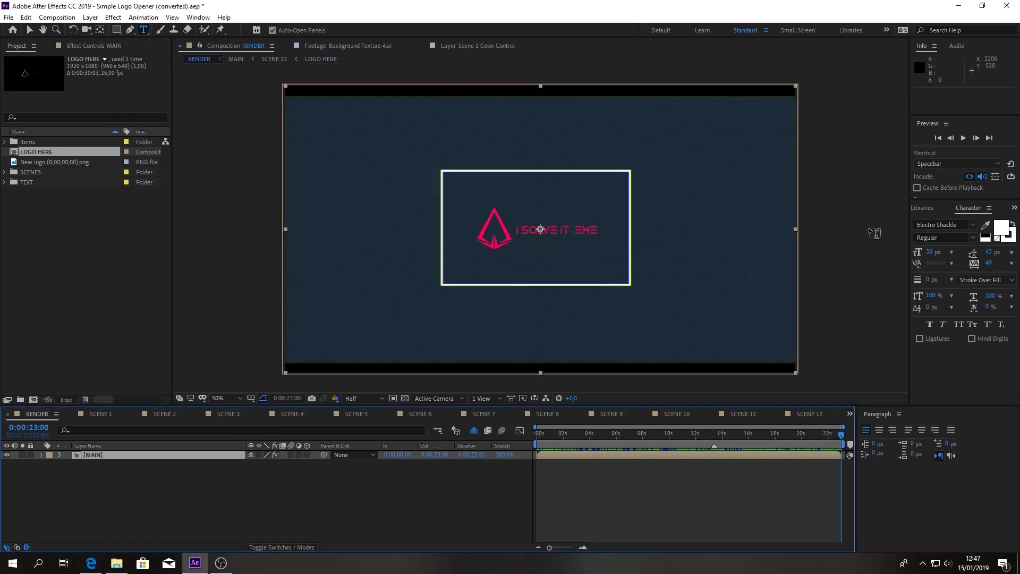
{"action": "double_click", "coordinate": [185, 455]}
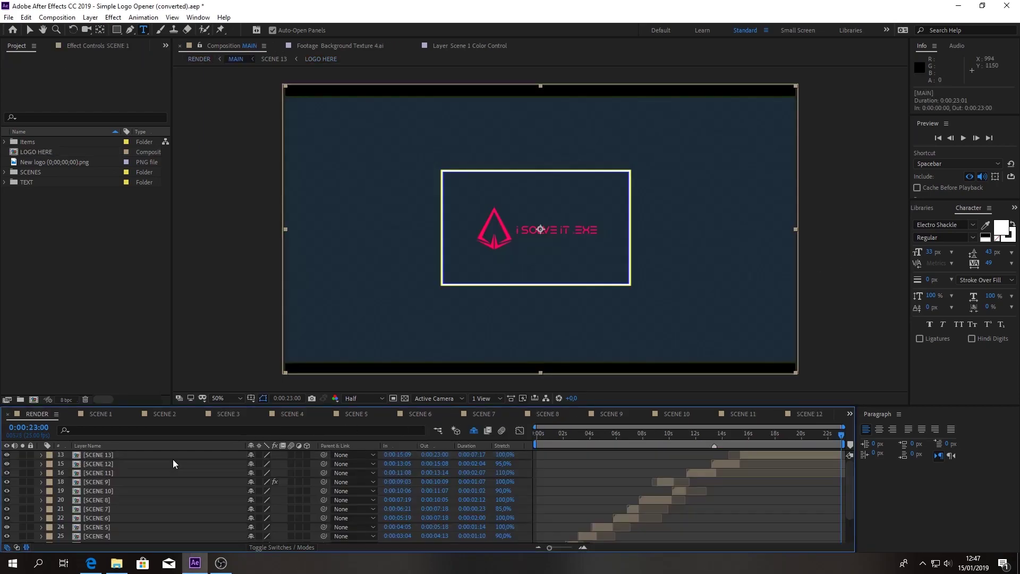
{"action": "left_click", "coordinate": [130, 454]}
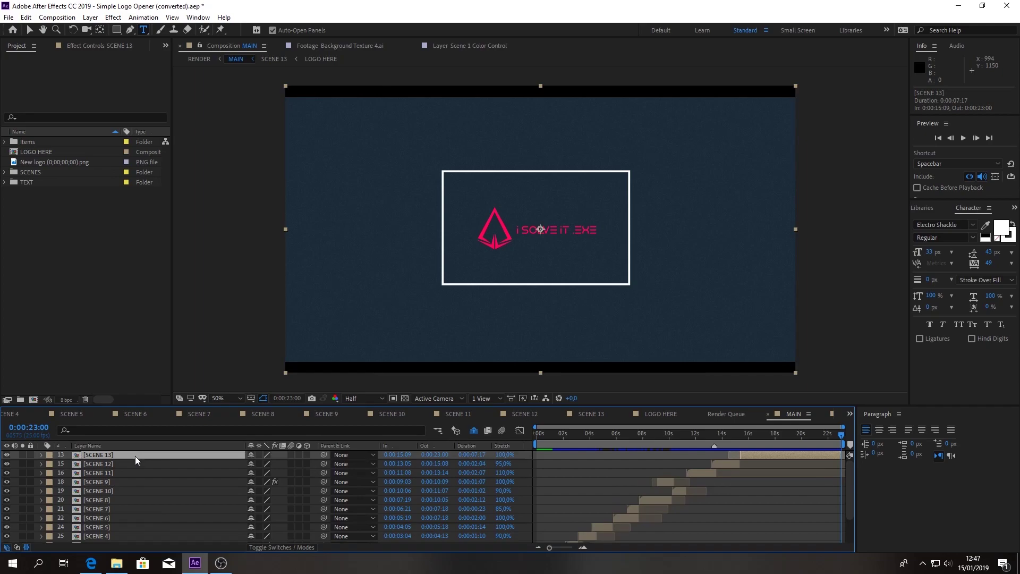
{"action": "double_click", "coordinate": [135, 456]}
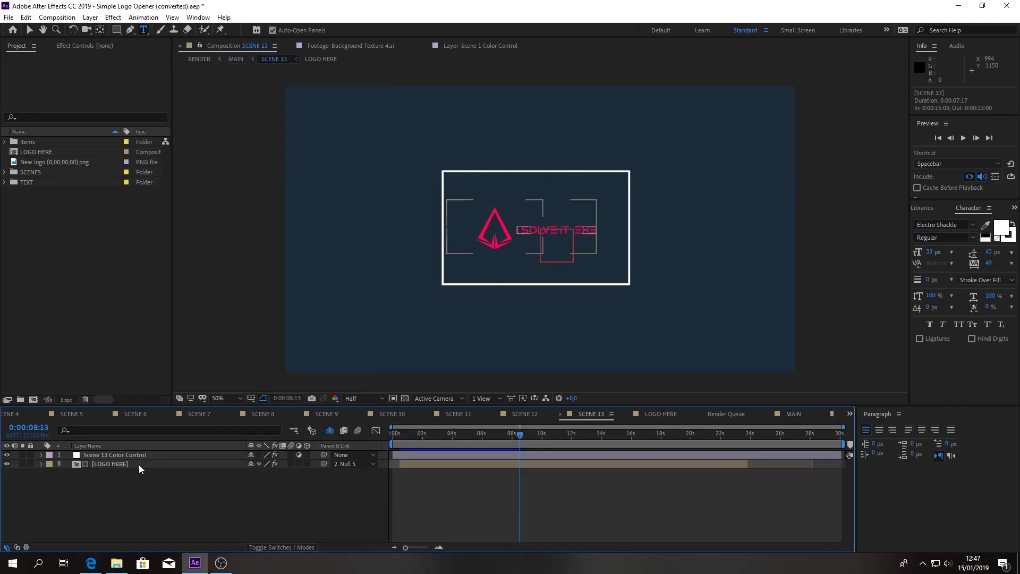
- Try white as the LOGO HERE layer's fill colour, then cancel to keep it pink
{"action": "left_click", "coordinate": [128, 455]}
{"action": "left_click", "coordinate": [84, 45]}
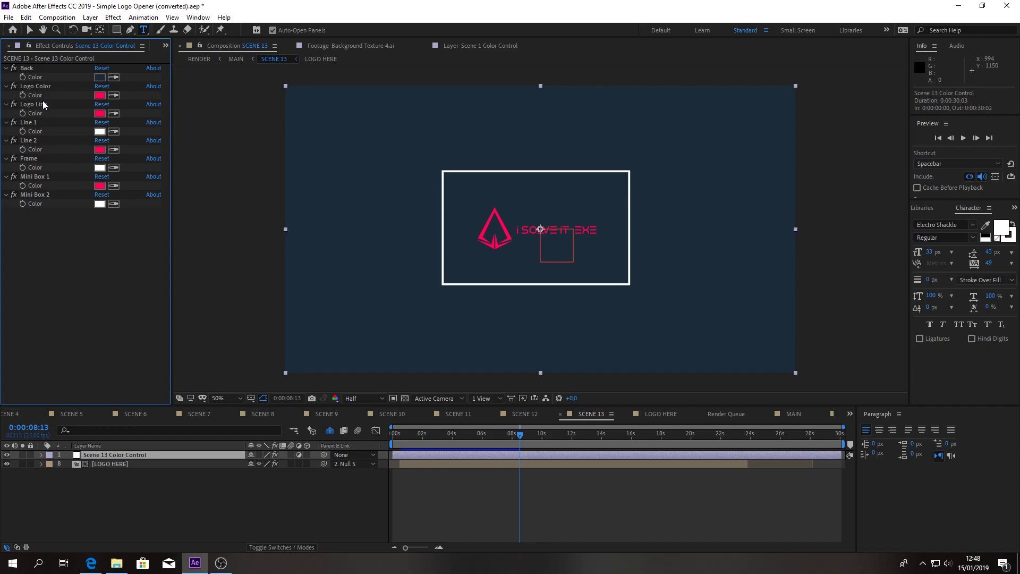
{"action": "left_click", "coordinate": [119, 465]}
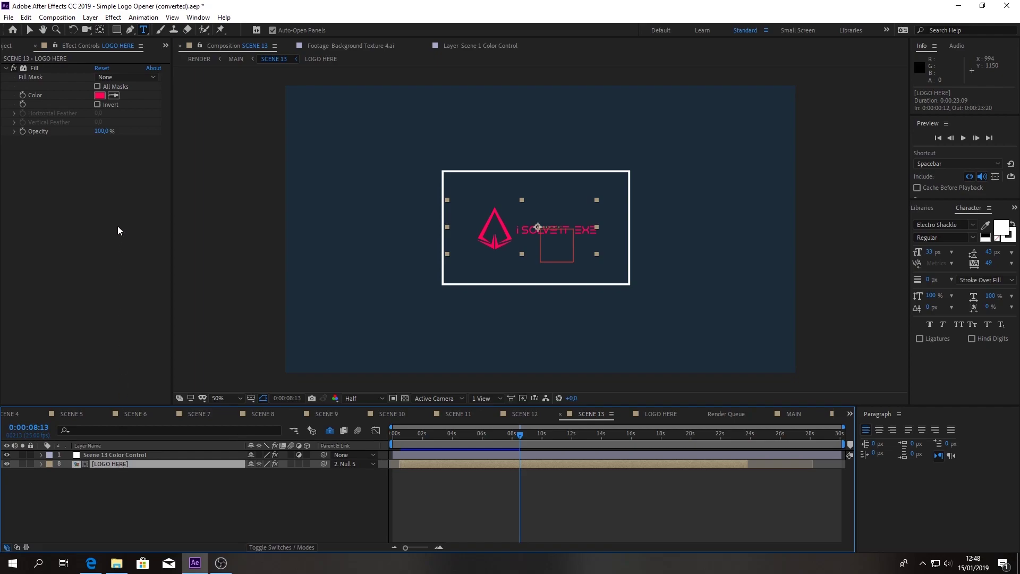
{"action": "left_click", "coordinate": [99, 95]}
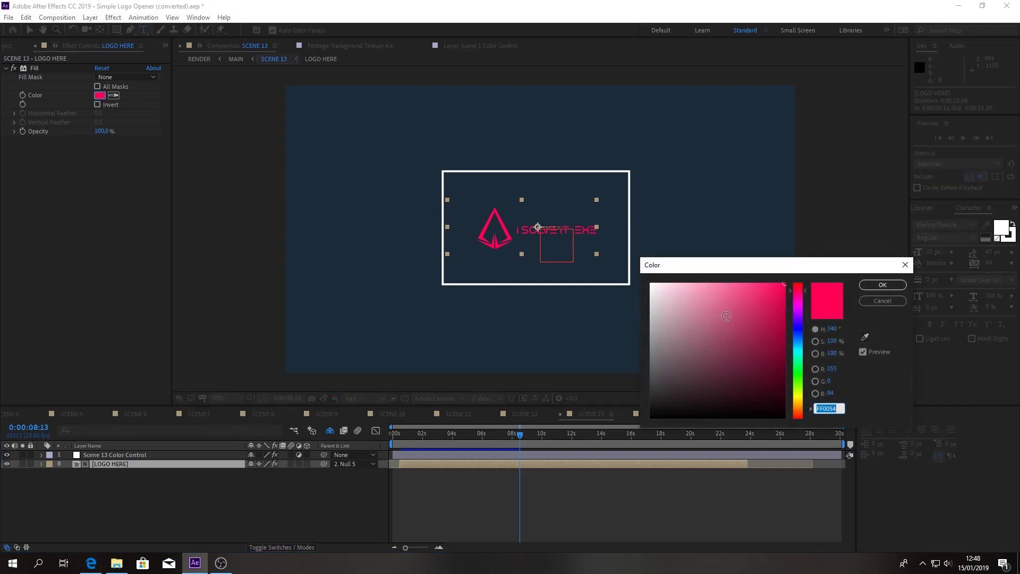
{"action": "left_click_drag", "start_coordinate": [726, 316], "coordinate": [627, 271]}
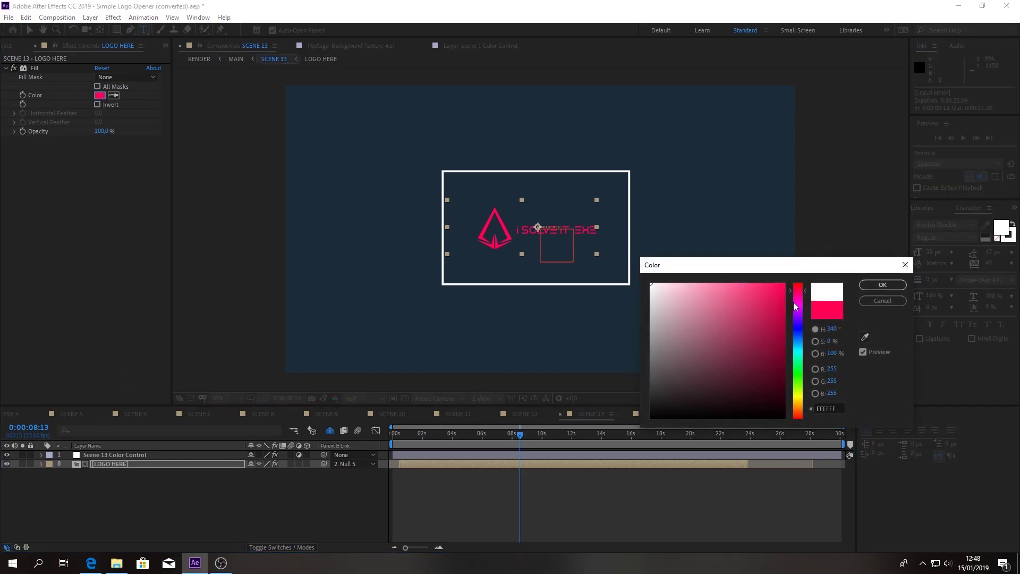
{"action": "left_click", "coordinate": [879, 300]}
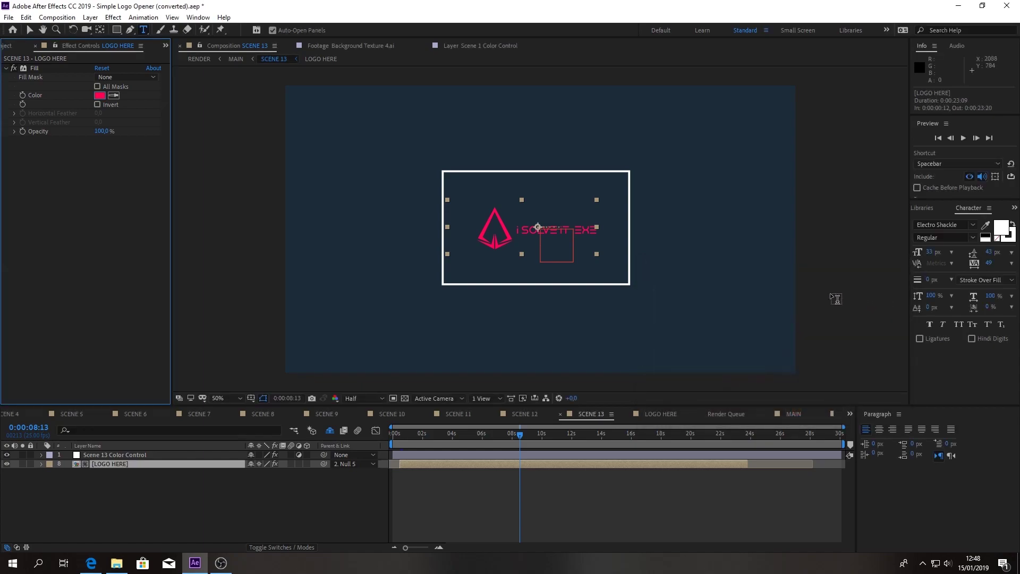
- Try white for Scene 13's Logo Color, cancel to keep pink FF0054, and return to 0:00:00:00
{"action": "left_click", "coordinate": [125, 456]}
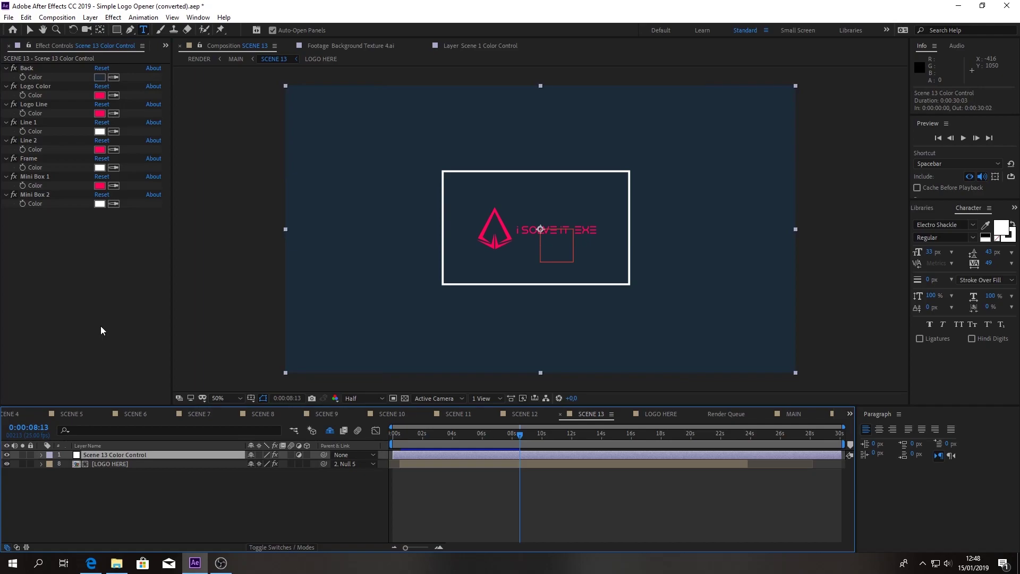
{"action": "left_click", "coordinate": [99, 95]}
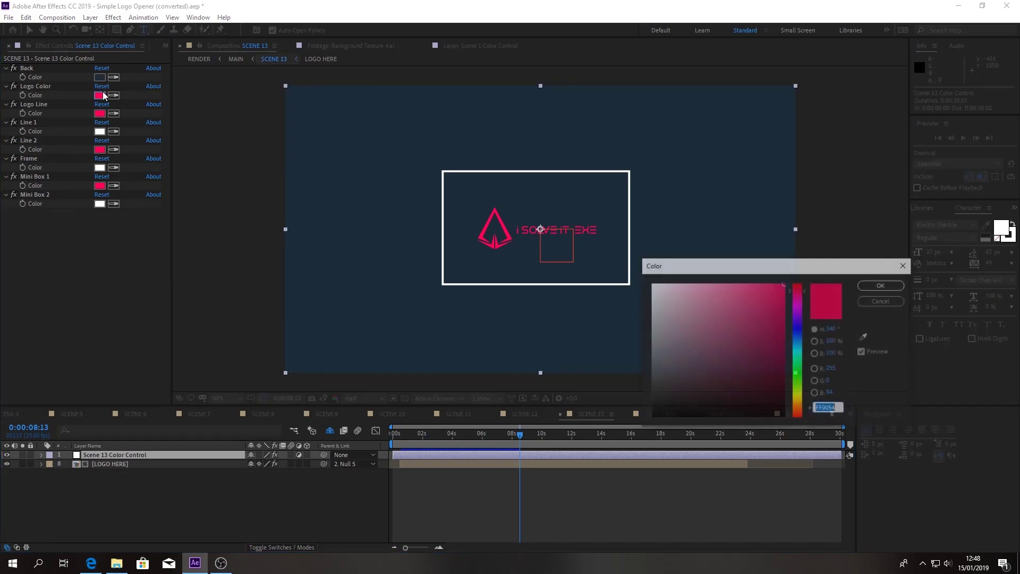
{"action": "mouse_move", "coordinate": [722, 344]}
{"action": "left_mouse_down"}
{"action": "mouse_move", "coordinate": [631, 277]}
{"action": "mouse_move", "coordinate": [662, 283]}
{"action": "left_mouse_up"}
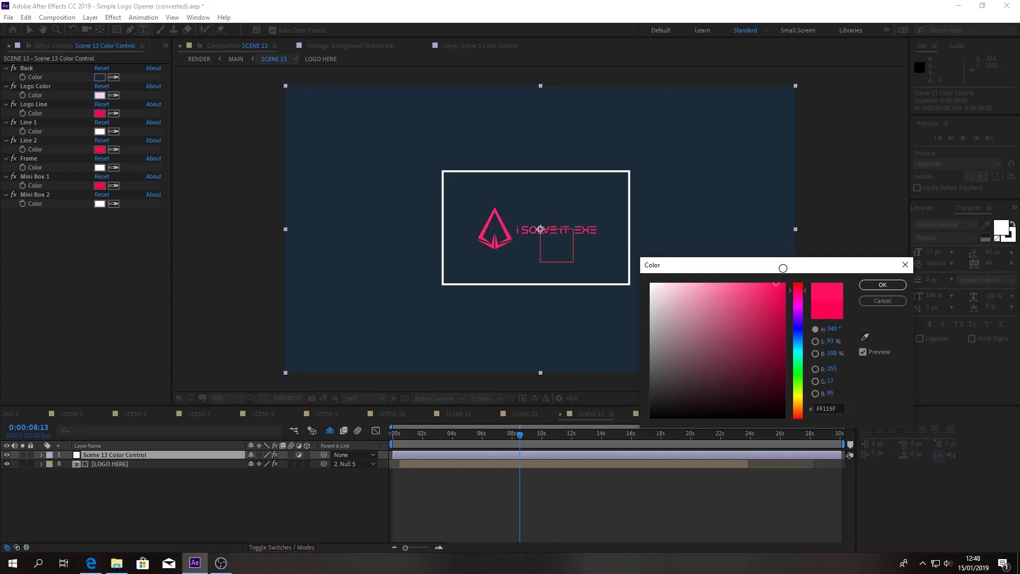
{"action": "left_click_drag", "start_coordinate": [654, 266], "coordinate": [834, 268]}
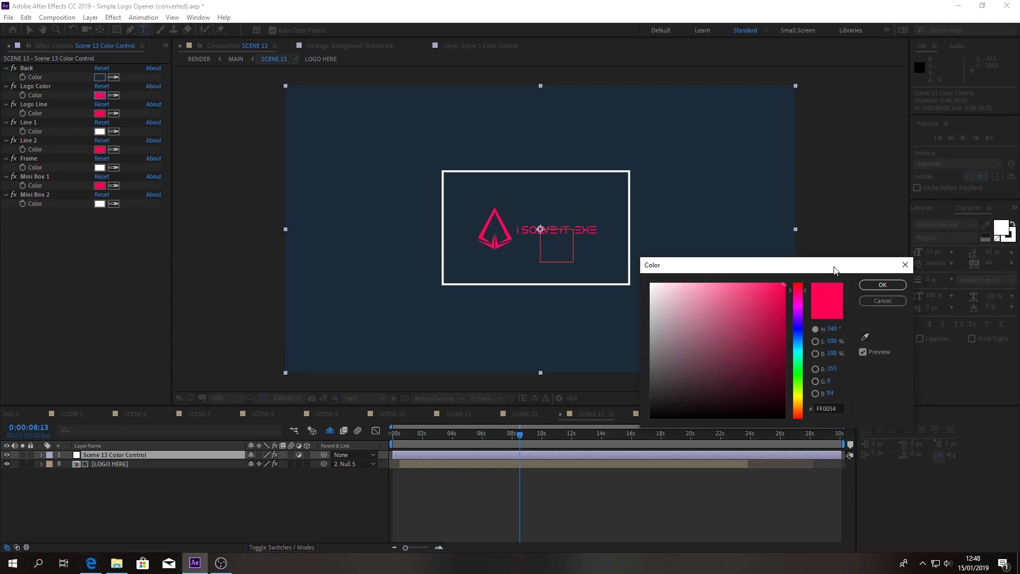
{"action": "left_click", "coordinate": [883, 300]}
{"action": "left_click", "coordinate": [100, 95]}
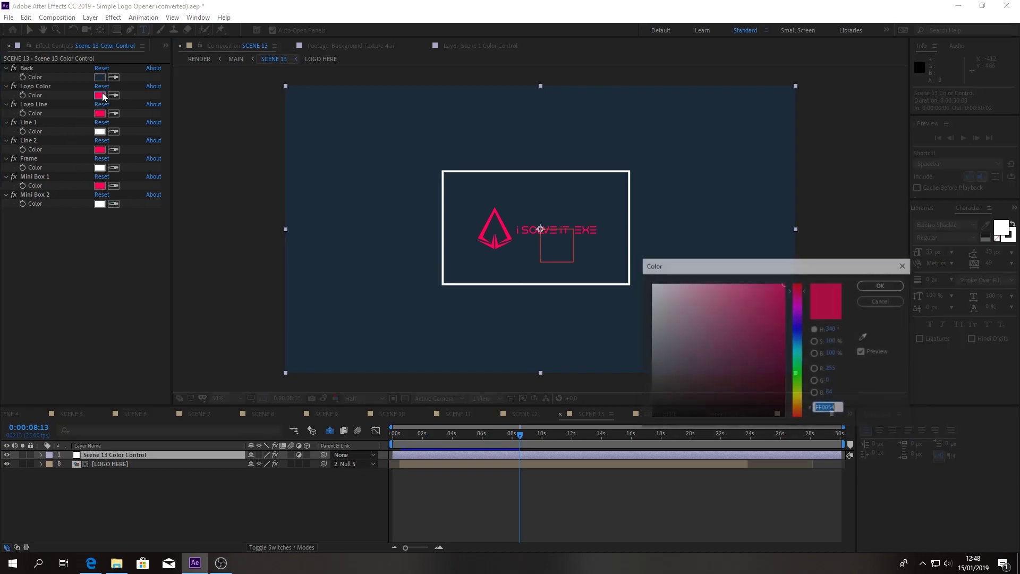
{"action": "left_click", "coordinate": [893, 300]}
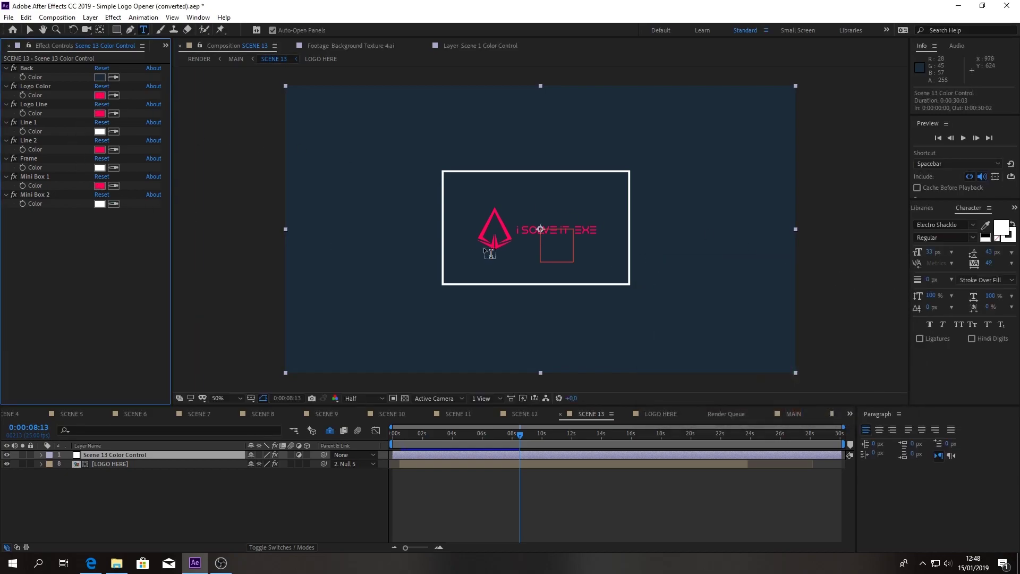
{"action": "left_click", "coordinate": [21, 95]}
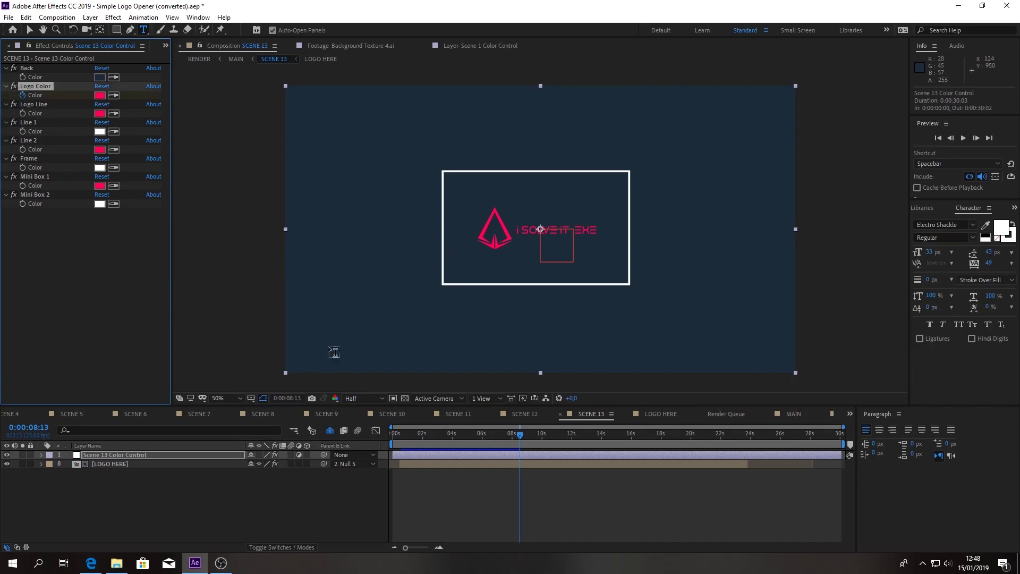
{"action": "left_click_drag", "start_coordinate": [521, 436], "coordinate": [394, 430]}
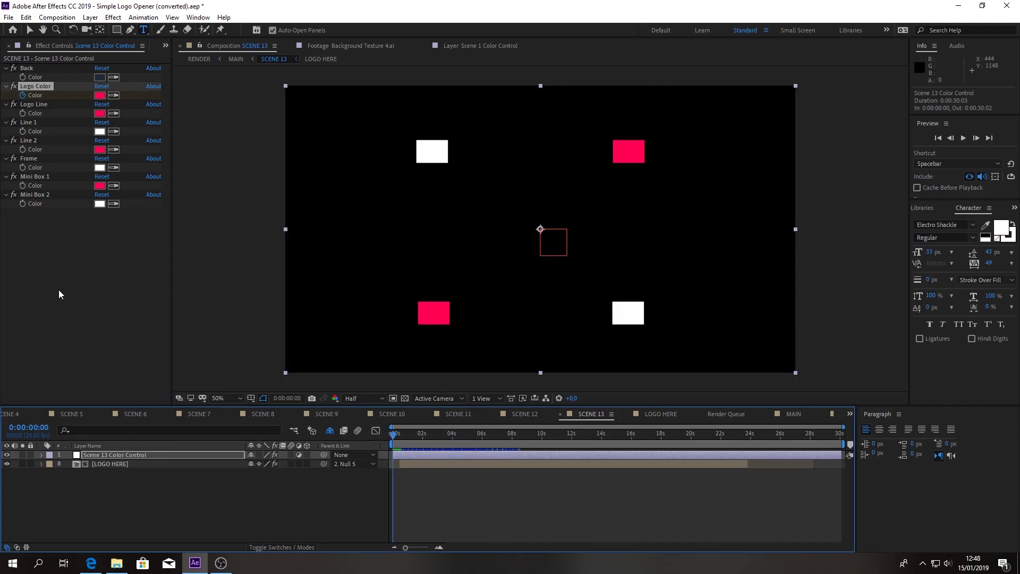
{"action": "left_click", "coordinate": [22, 95]}
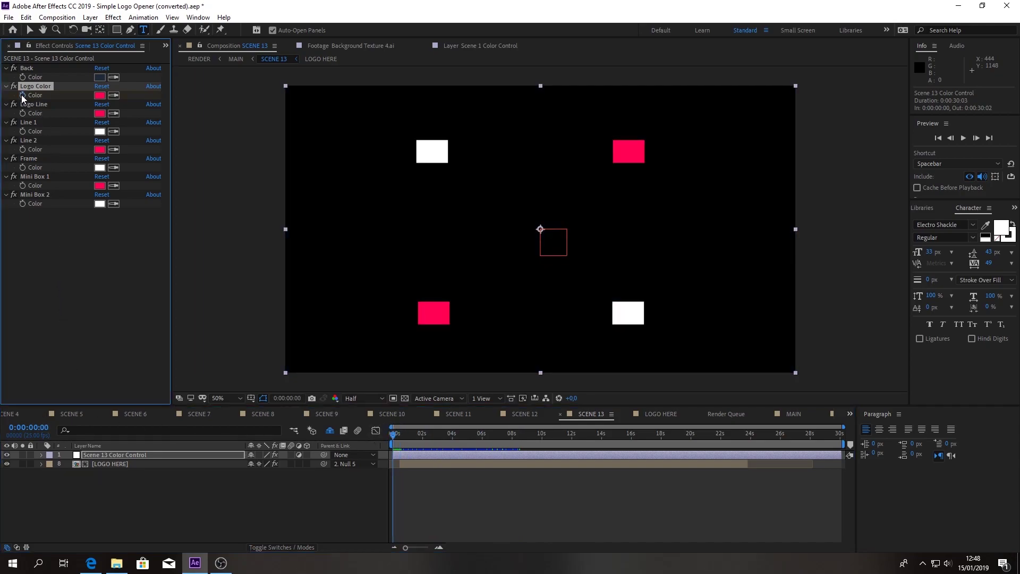
- Expand the LOGO HERE layer's Transform, Effects and Fill properties, then select the Logo Color effect
{"action": "left_click", "coordinate": [41, 464]}
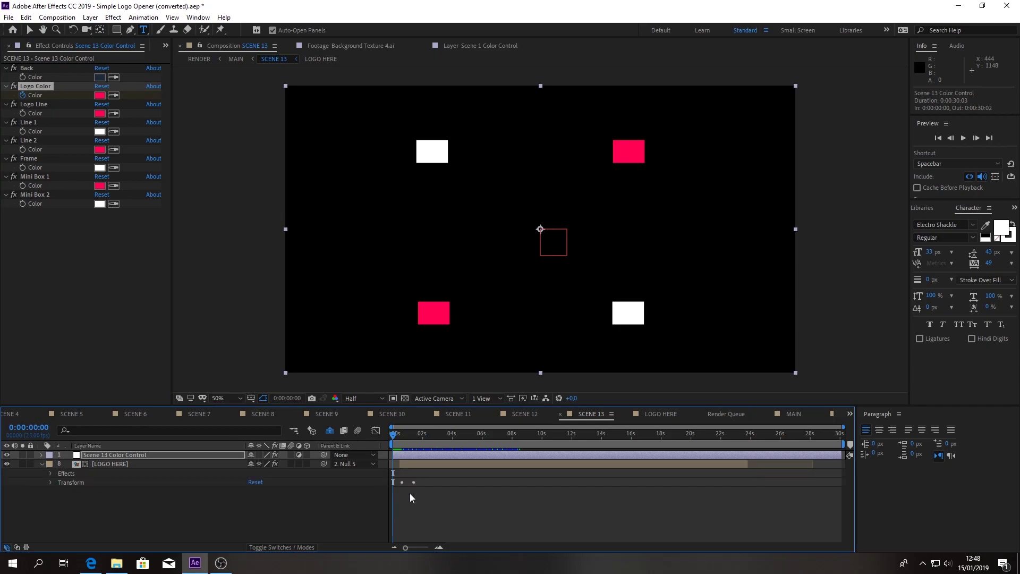
{"action": "left_click", "coordinate": [430, 480]}
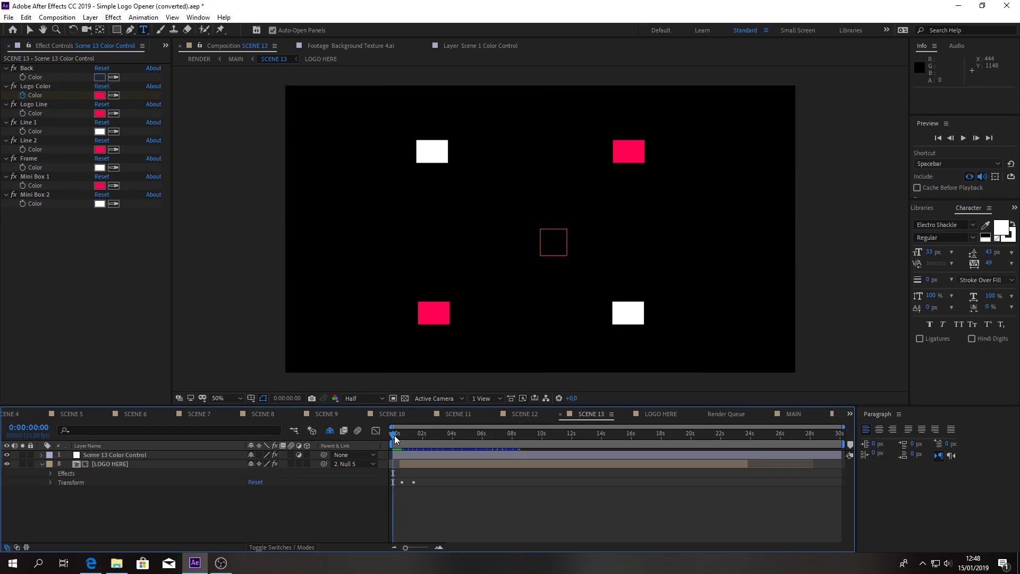
{"action": "mouse_move", "coordinate": [394, 435]}
{"action": "left_mouse_down"}
{"action": "mouse_move", "coordinate": [418, 436]}
{"action": "mouse_move", "coordinate": [375, 428]}
{"action": "left_mouse_up"}
{"action": "left_click", "coordinate": [50, 482]}
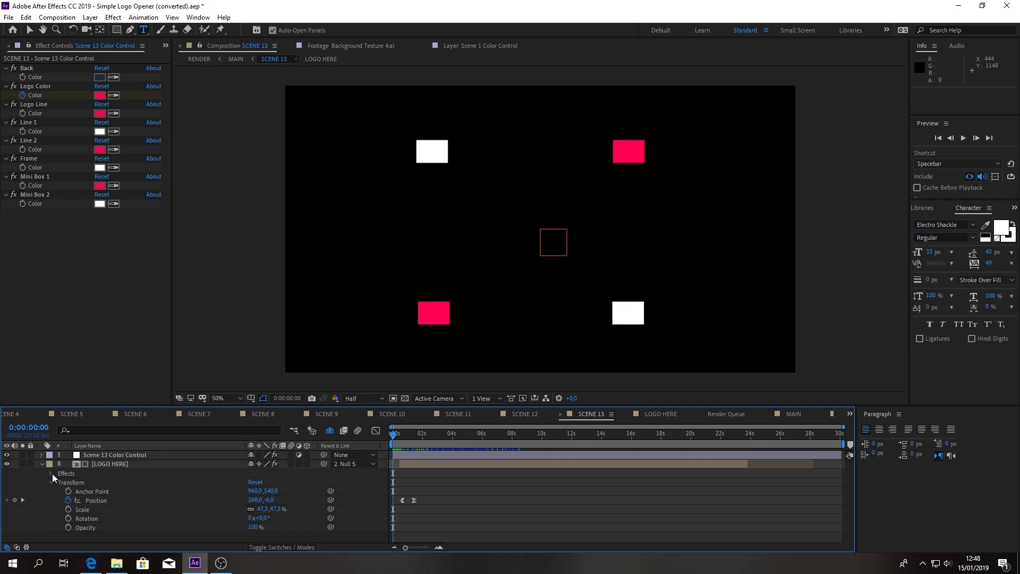
{"action": "left_click", "coordinate": [51, 474]}
{"action": "left_click", "coordinate": [59, 481]}
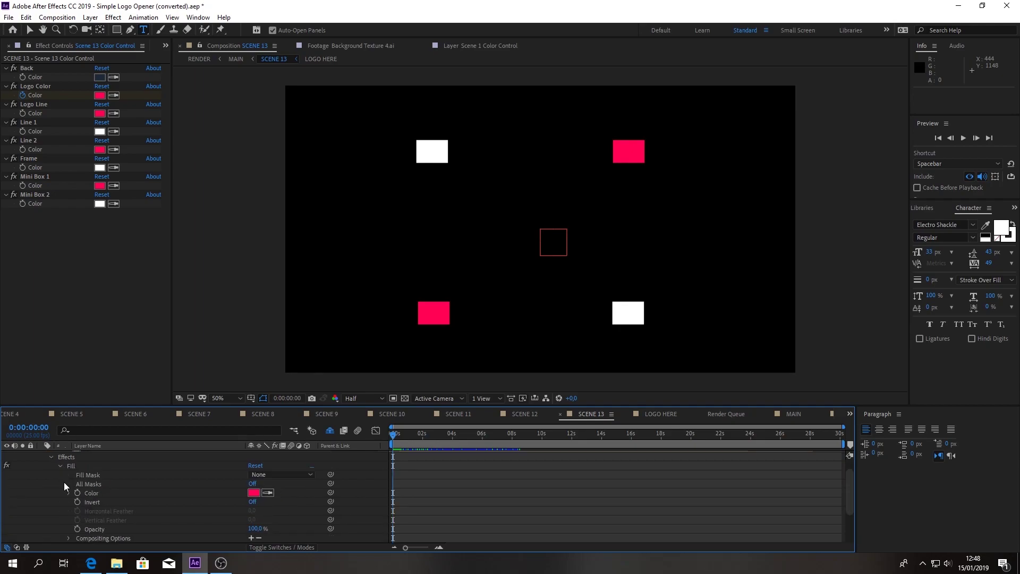
{"action": "left_click", "coordinate": [60, 466]}
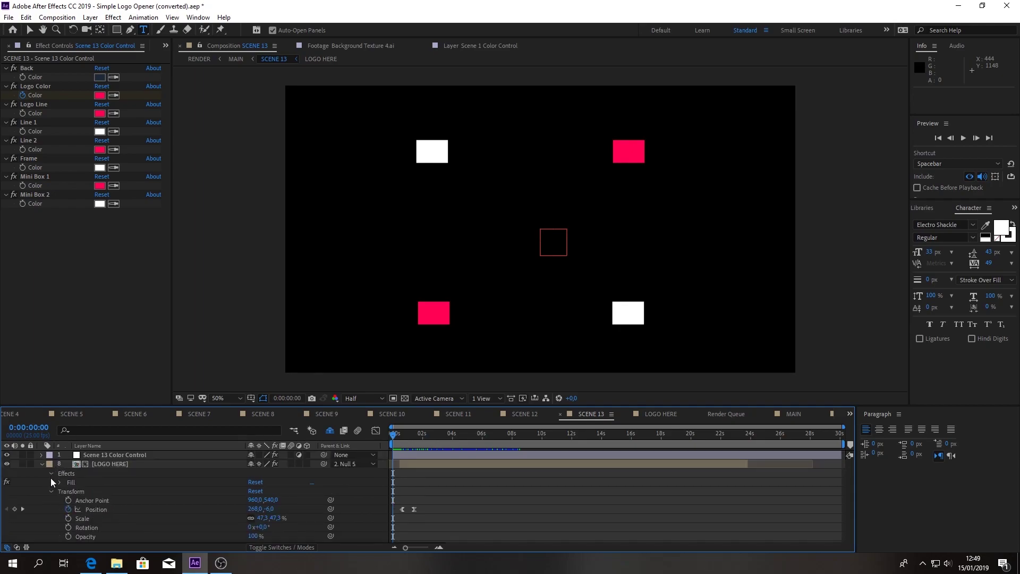
{"action": "left_click", "coordinate": [59, 482]}
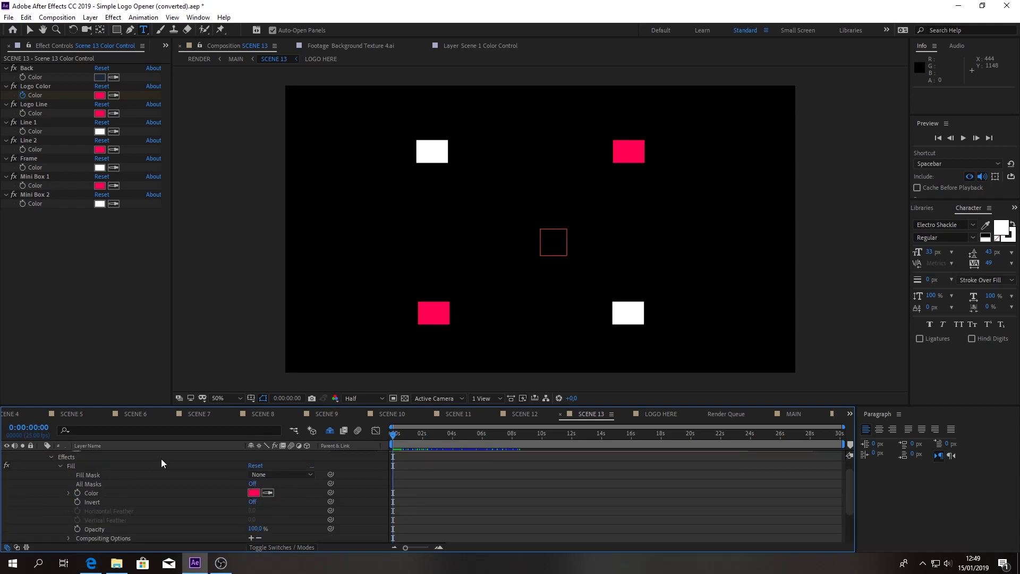
{"action": "scroll", "coordinate": [281, 468], "scroll_direction": "down", "scroll_amount": 3}
{"action": "scroll", "coordinate": [280, 469], "scroll_direction": "up", "scroll_amount": 1}
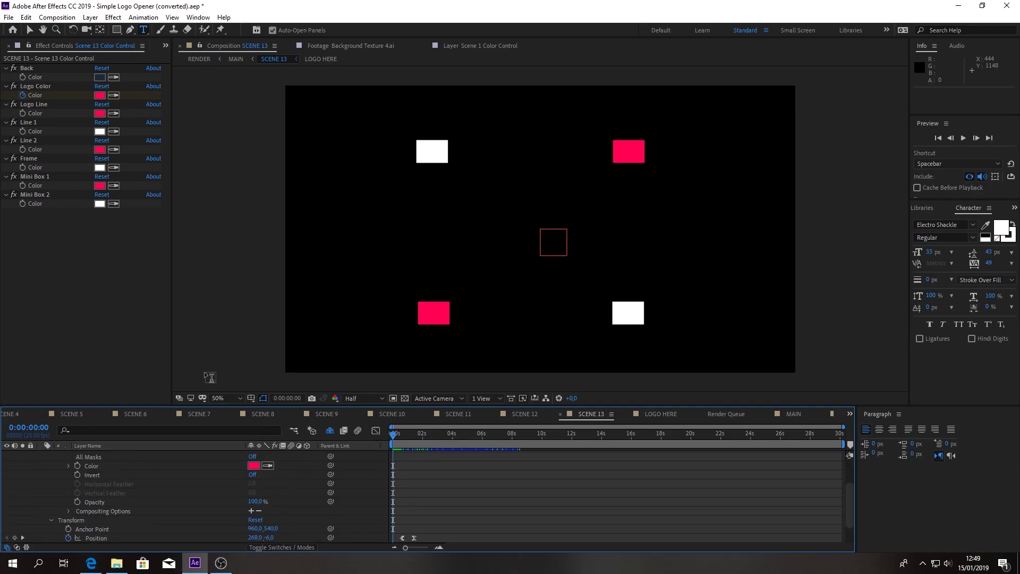
{"action": "left_click", "coordinate": [22, 93]}
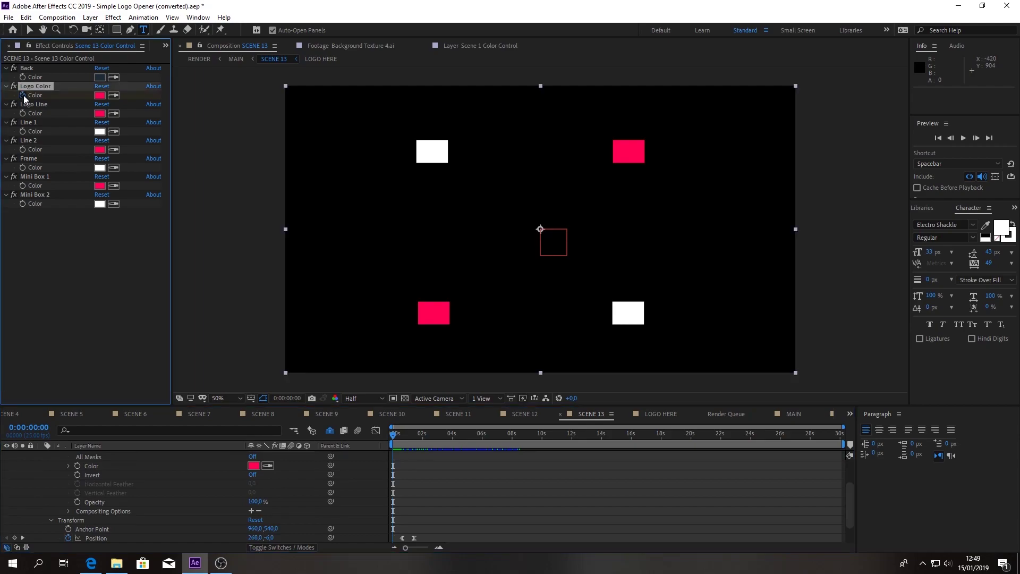
- Copy the FF0054 hex value, then change Scene 13's Logo Color to white FFFFFF
{"action": "mouse_move", "coordinate": [392, 432]}
{"action": "left_mouse_down"}
{"action": "mouse_move", "coordinate": [524, 451]}
{"action": "mouse_move", "coordinate": [466, 445]}
{"action": "left_mouse_up"}
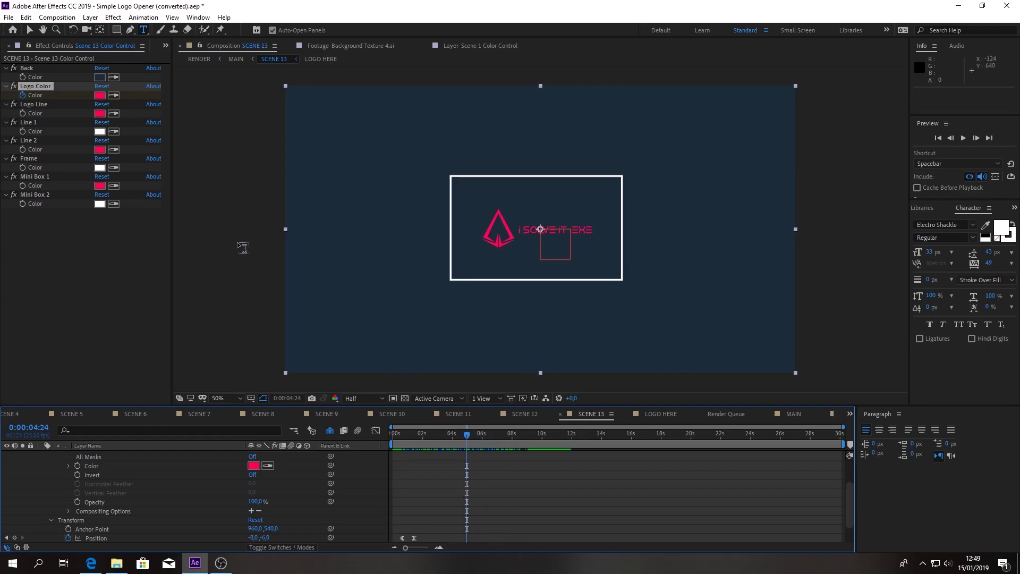
{"action": "left_click", "coordinate": [100, 95]}
{"action": "left_click_drag", "start_coordinate": [713, 359], "coordinate": [650, 289]}
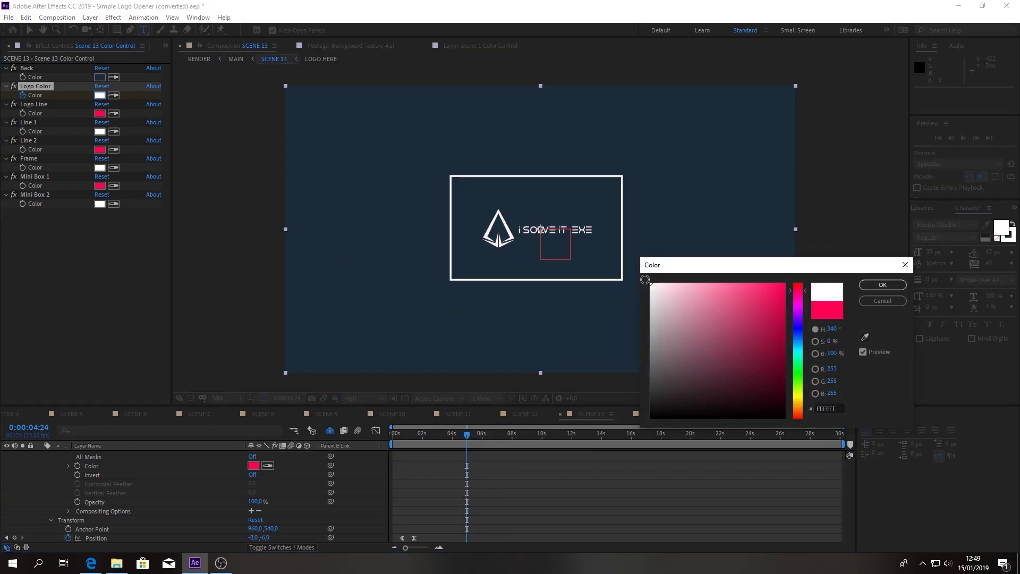
{"action": "left_click", "coordinate": [882, 301]}
{"action": "left_click", "coordinate": [100, 95]}
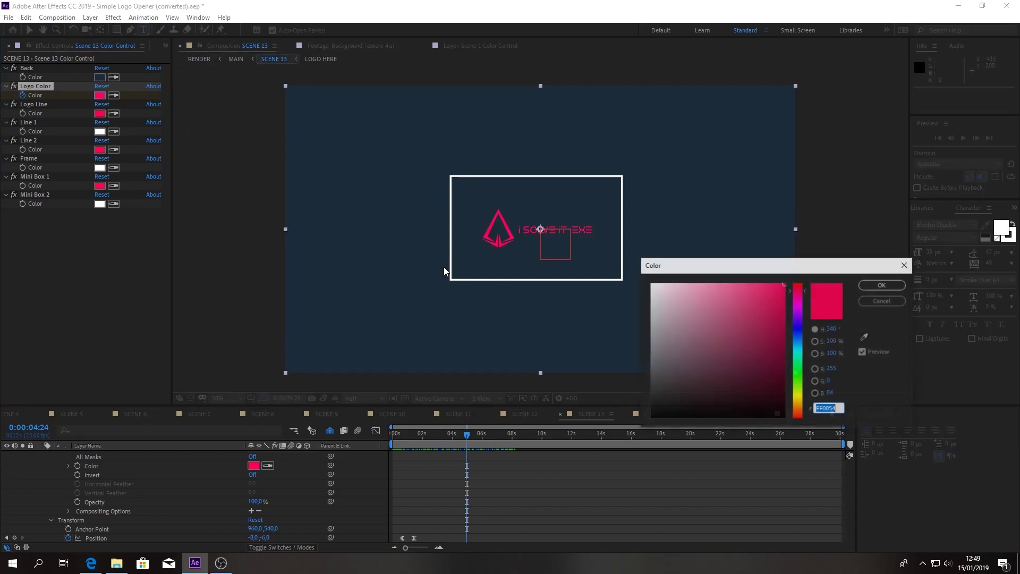
{"action": "right_click", "coordinate": [834, 408]}
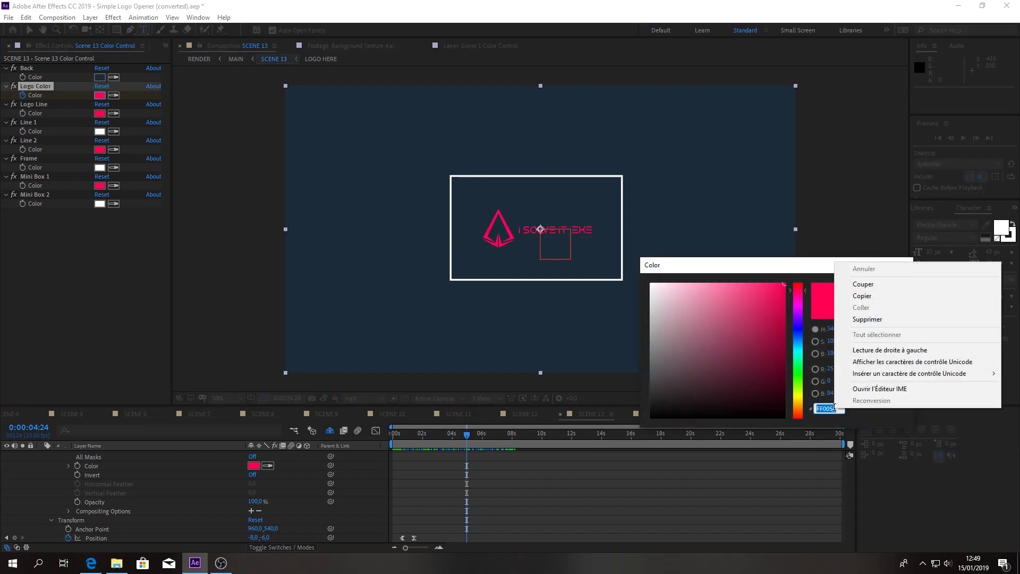
{"action": "left_click", "coordinate": [857, 292]}
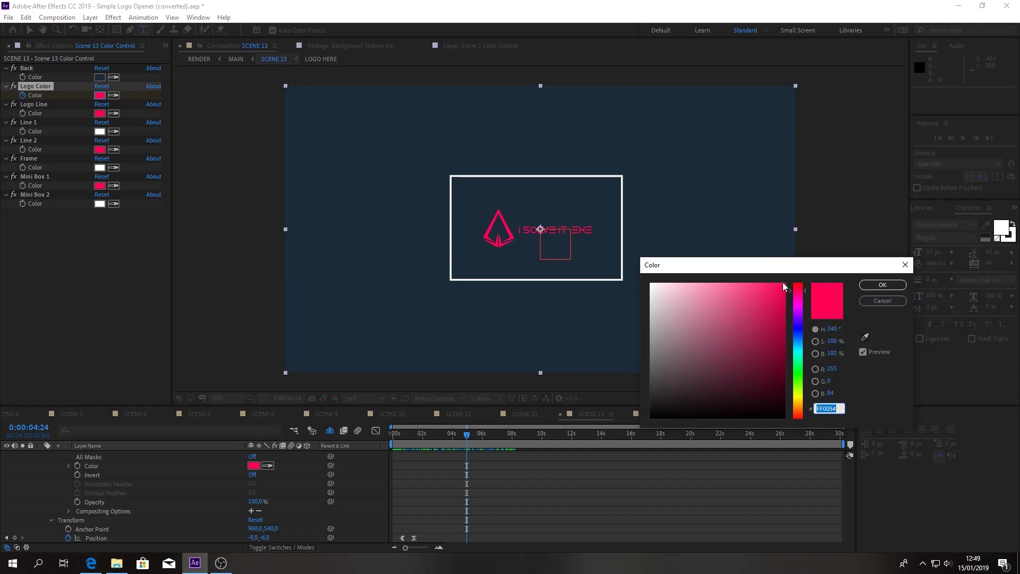
{"action": "left_click_drag", "start_coordinate": [782, 282], "coordinate": [621, 269]}
{"action": "left_click", "coordinate": [883, 285]}
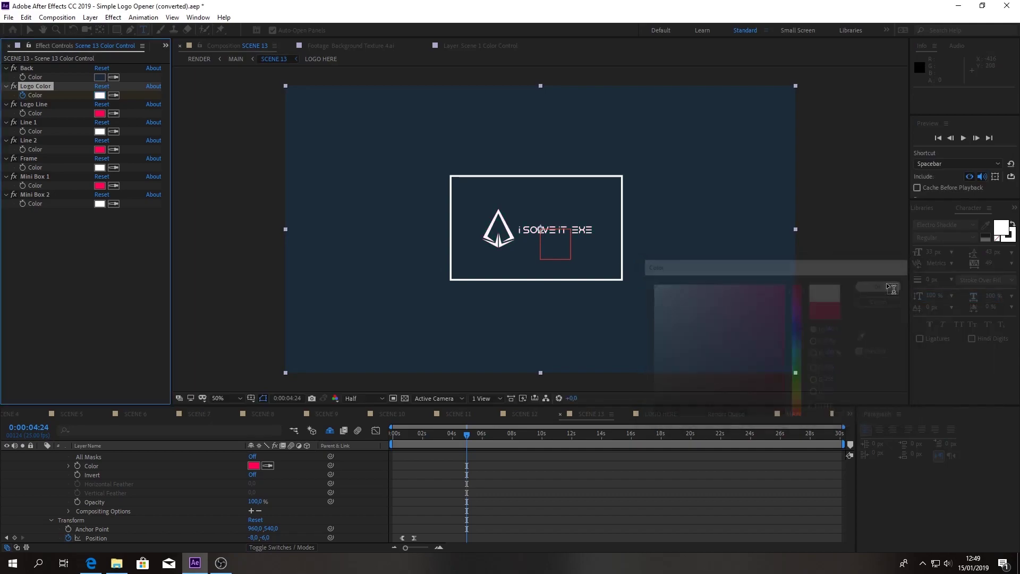
- Undo the white logo colour and preview Scene 13 with the pink logo
{"action": "key", "text": "ctrl+z"}
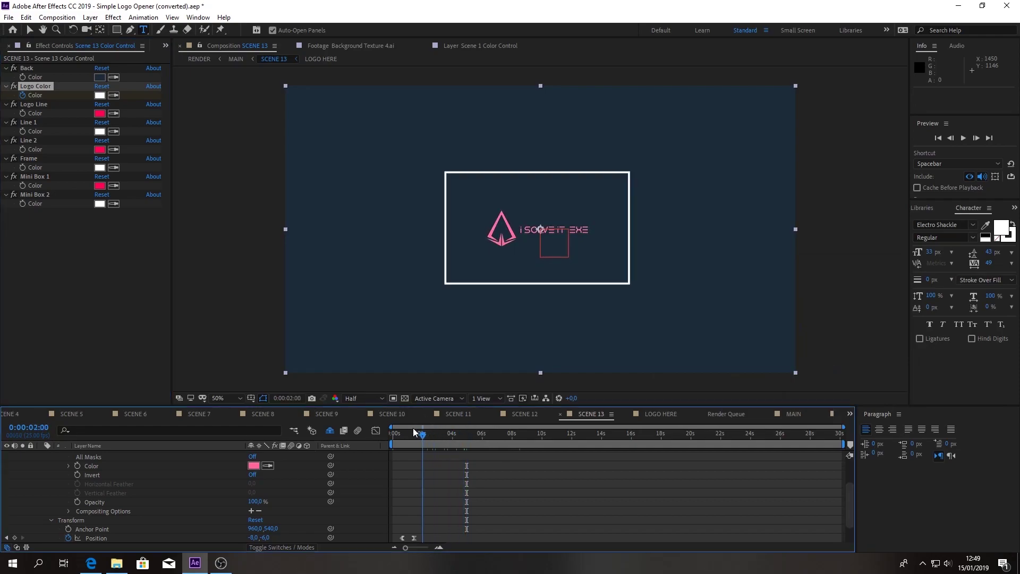
{"action": "key", "text": "Home"}
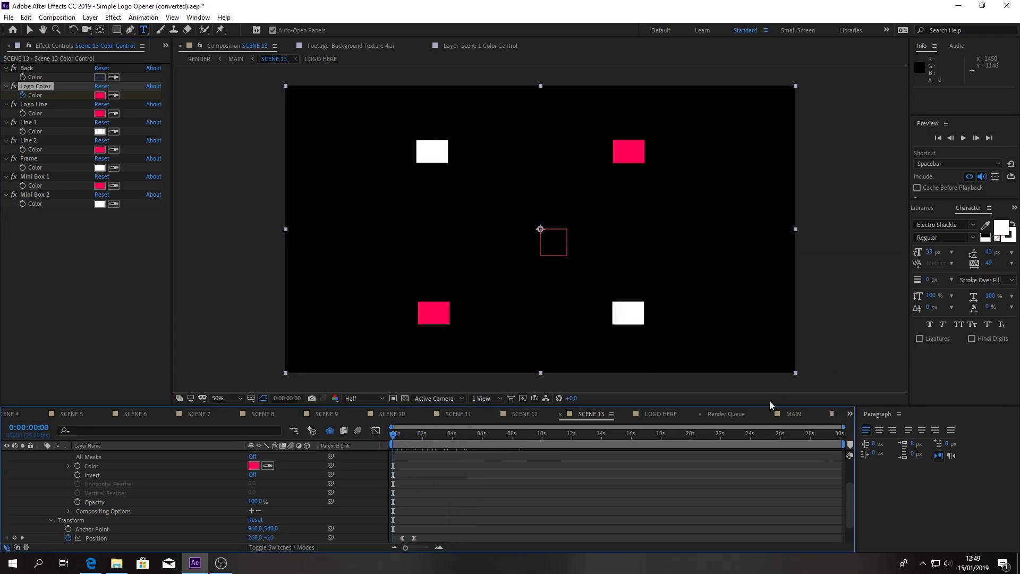
{"action": "scroll", "coordinate": [306, 467], "scroll_direction": "down", "scroll_amount": 1}
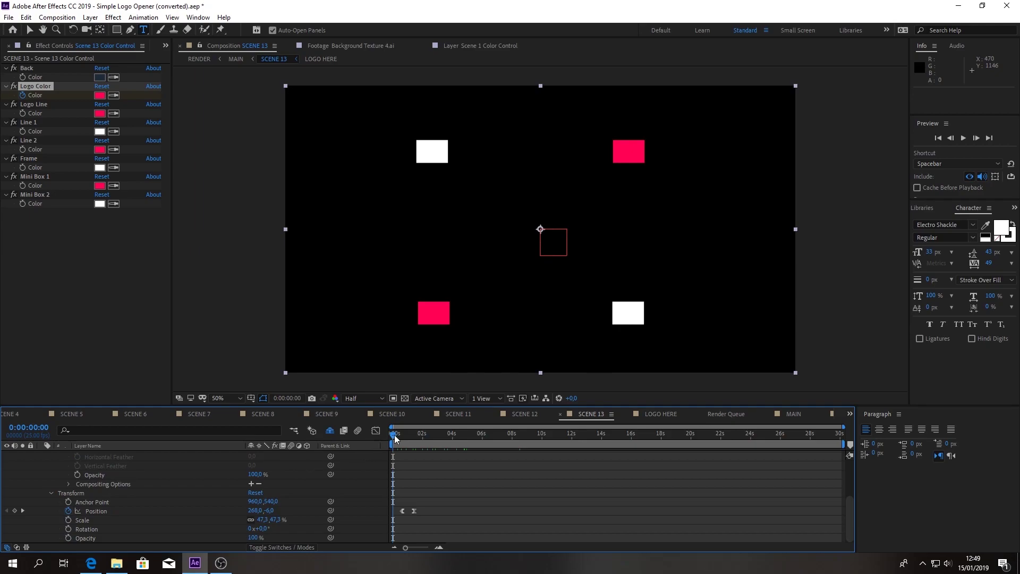
{"action": "left_click", "coordinate": [964, 140]}
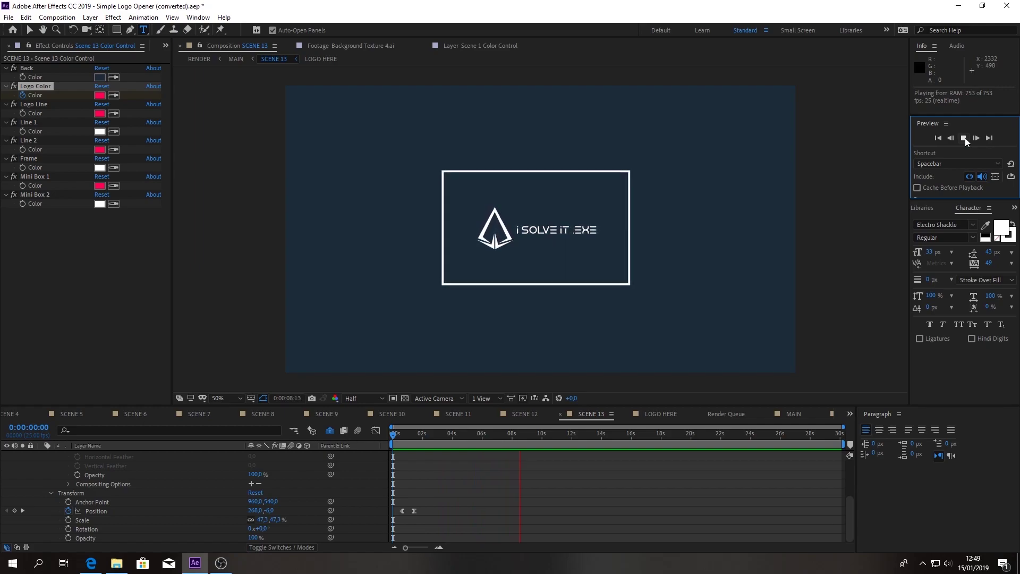
{"action": "left_click", "coordinate": [963, 138]}
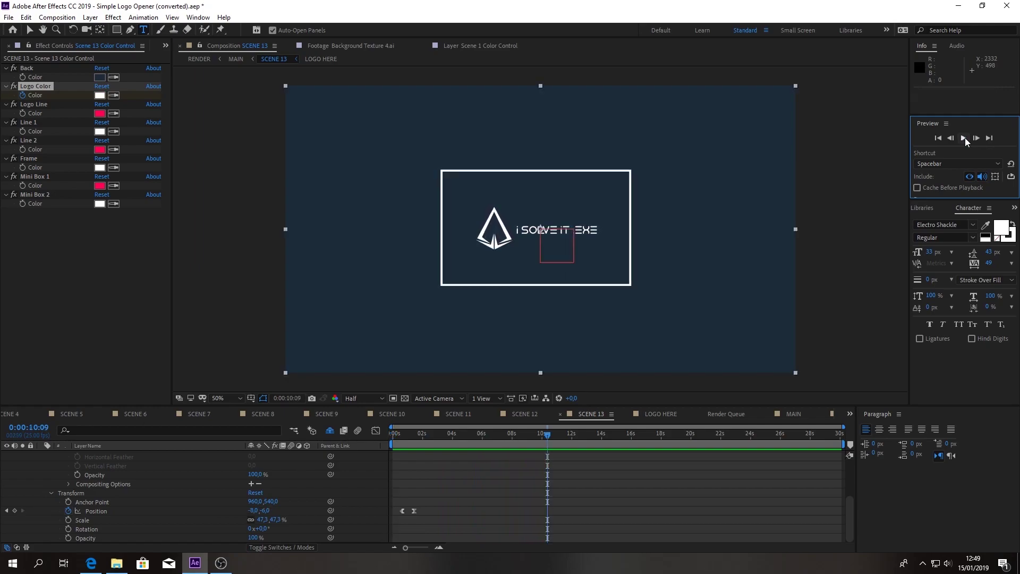
{"action": "left_click_drag", "start_coordinate": [545, 432], "coordinate": [398, 440]}
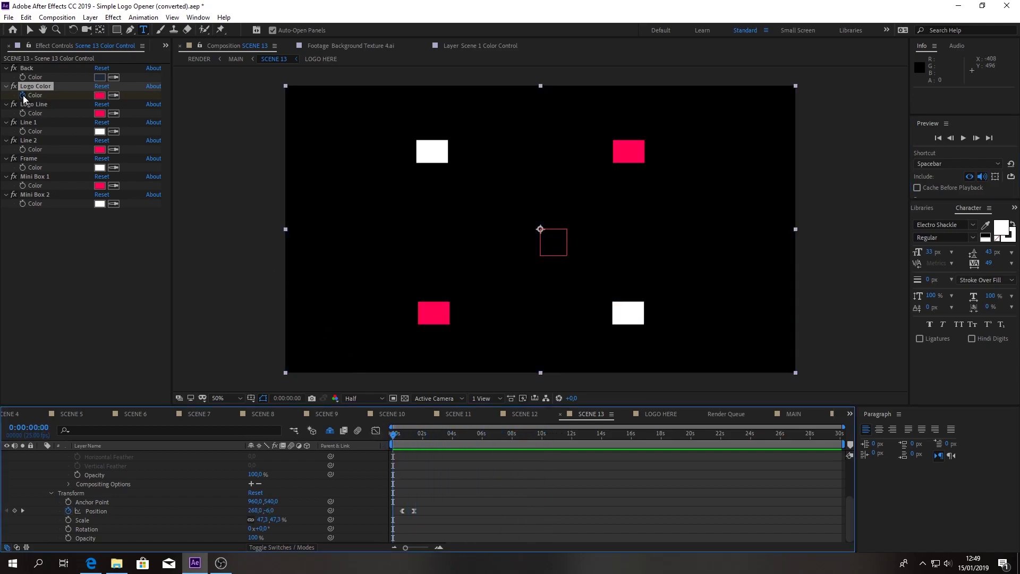
- Add a Logo Color keyframe at the scene start and scrub forward to the logo
{"action": "left_click", "coordinate": [23, 94]}
{"action": "left_click", "coordinate": [23, 94]}
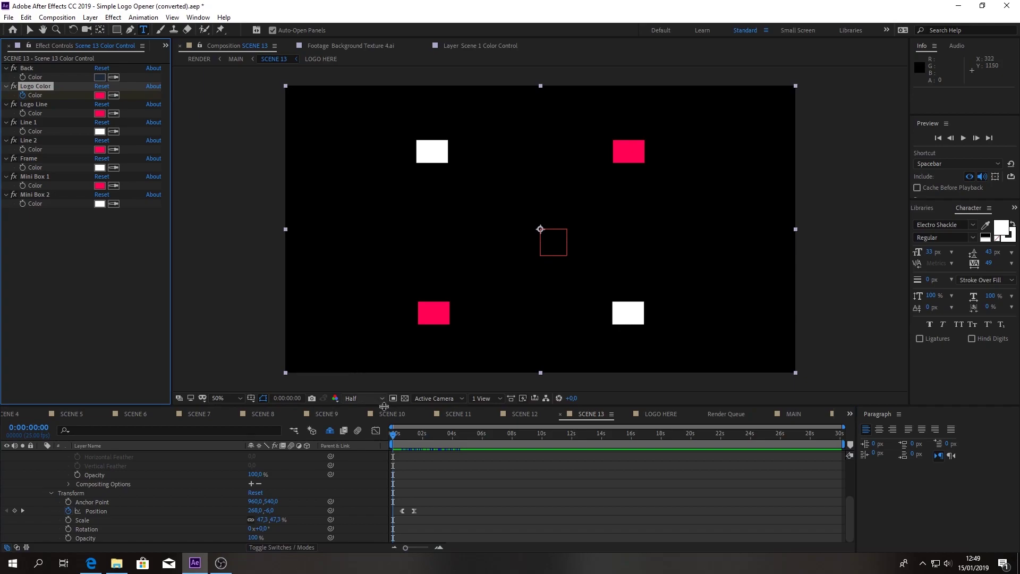
{"action": "left_click_drag", "start_coordinate": [398, 436], "coordinate": [543, 447]}
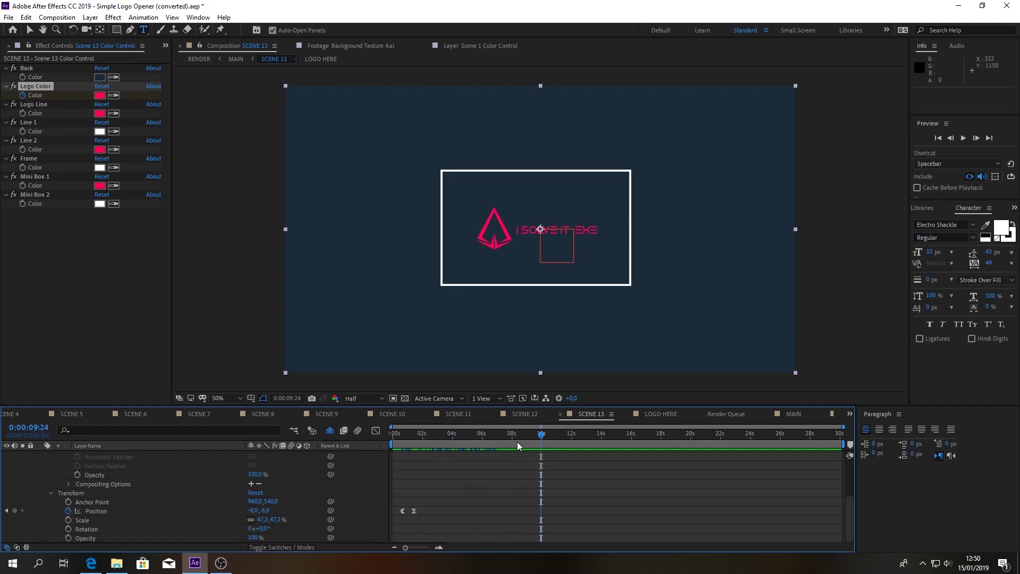
- Set Logo Color to white FFFFFF and preview Scene 13 from its start
{"action": "left_click", "coordinate": [105, 96]}
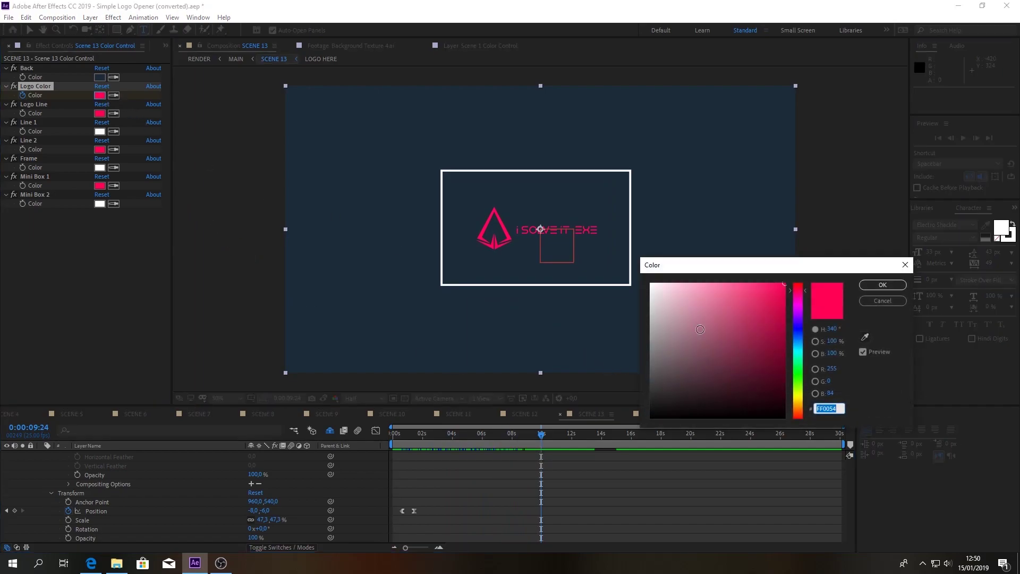
{"action": "left_click", "coordinate": [651, 284]}
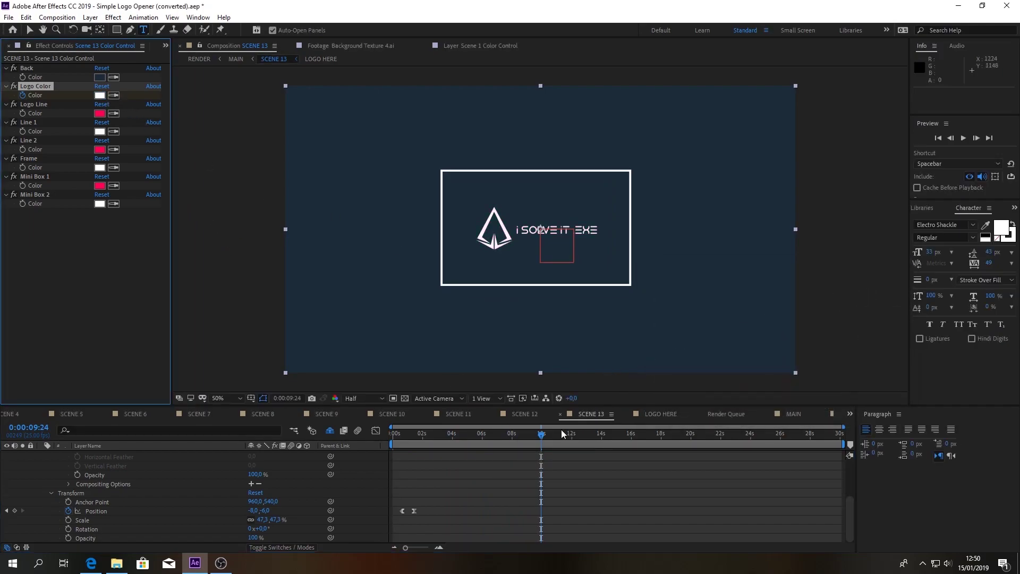
{"action": "left_click_drag", "start_coordinate": [540, 434], "coordinate": [393, 434]}
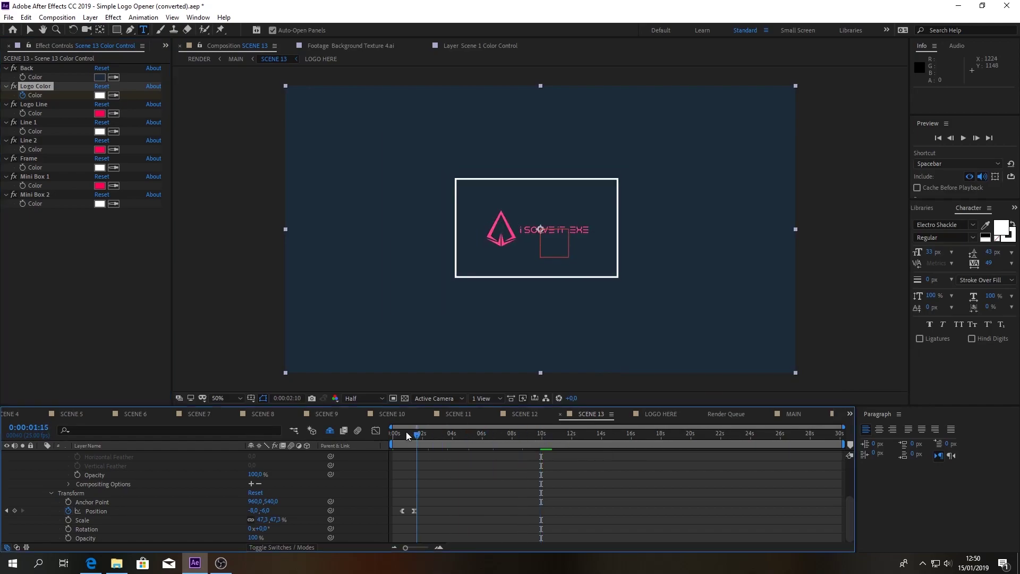
{"action": "left_click", "coordinate": [963, 138]}
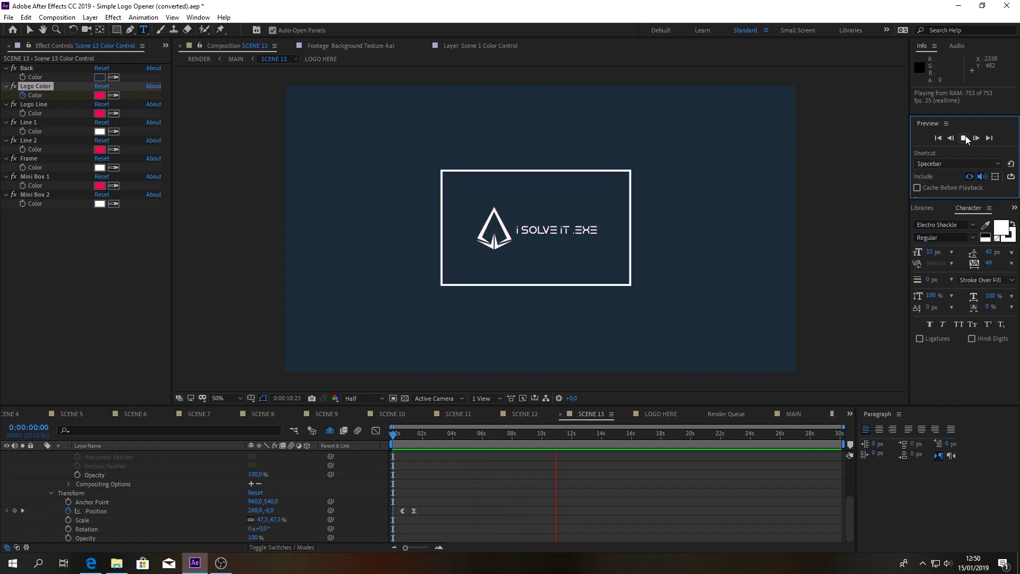
{"action": "left_click", "coordinate": [964, 138]}
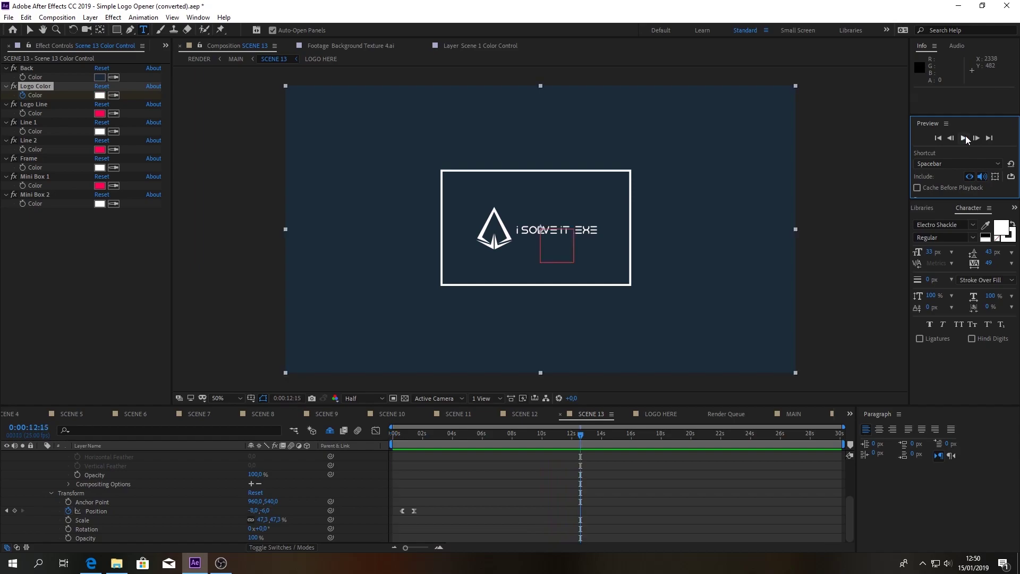
- Preview the RENDER composition from about 13 seconds, then switch to SCENE 12
{"action": "left_click", "coordinate": [850, 414]}
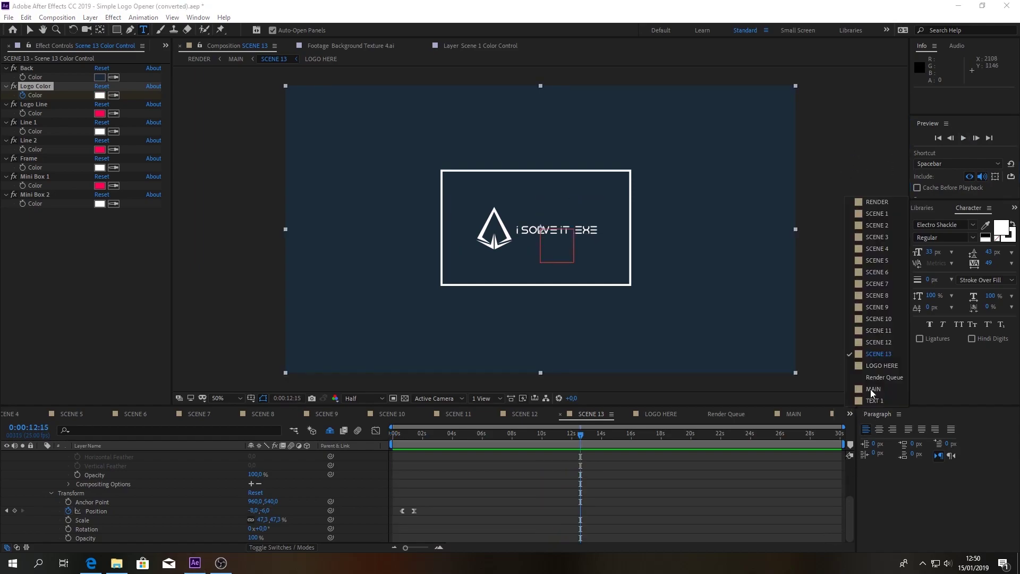
{"action": "left_click", "coordinate": [892, 199]}
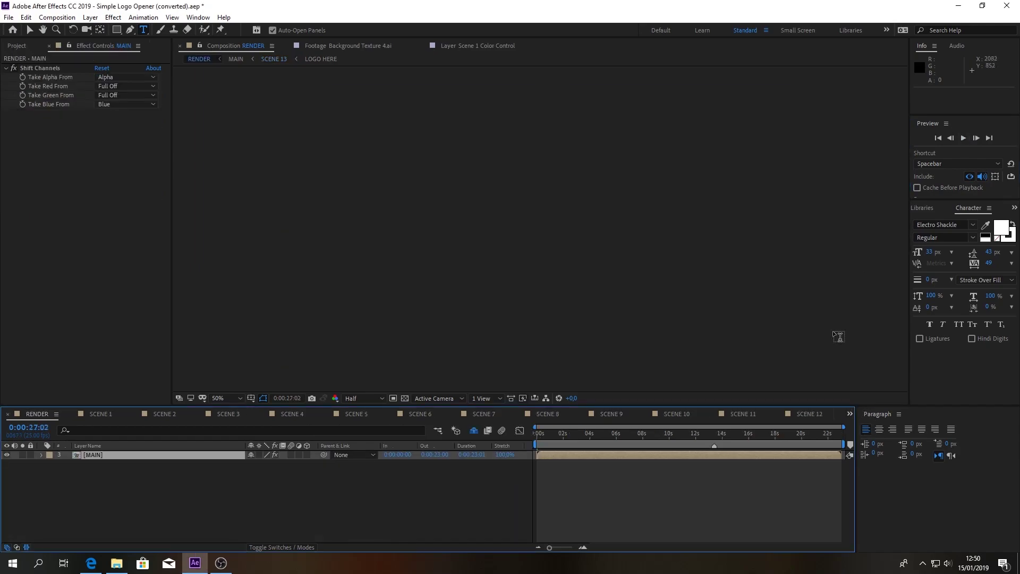
{"action": "left_click", "coordinate": [805, 434]}
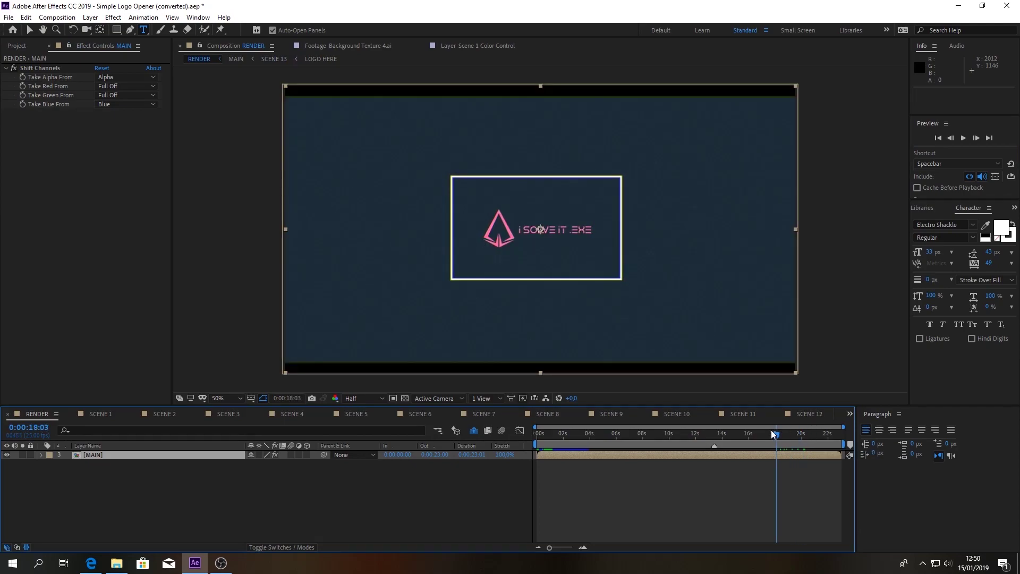
{"action": "left_click", "coordinate": [715, 434]}
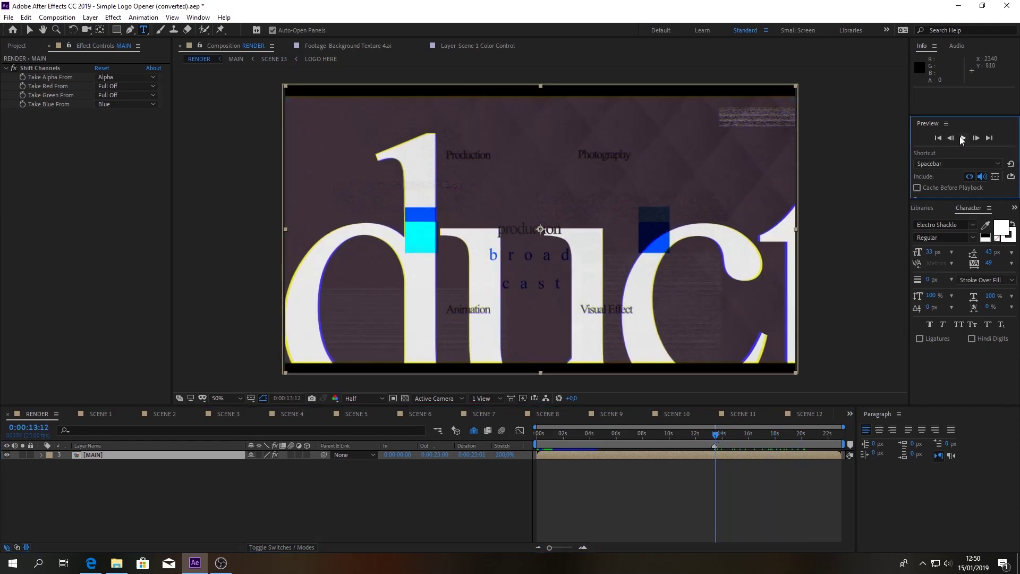
{"action": "left_click", "coordinate": [963, 138]}
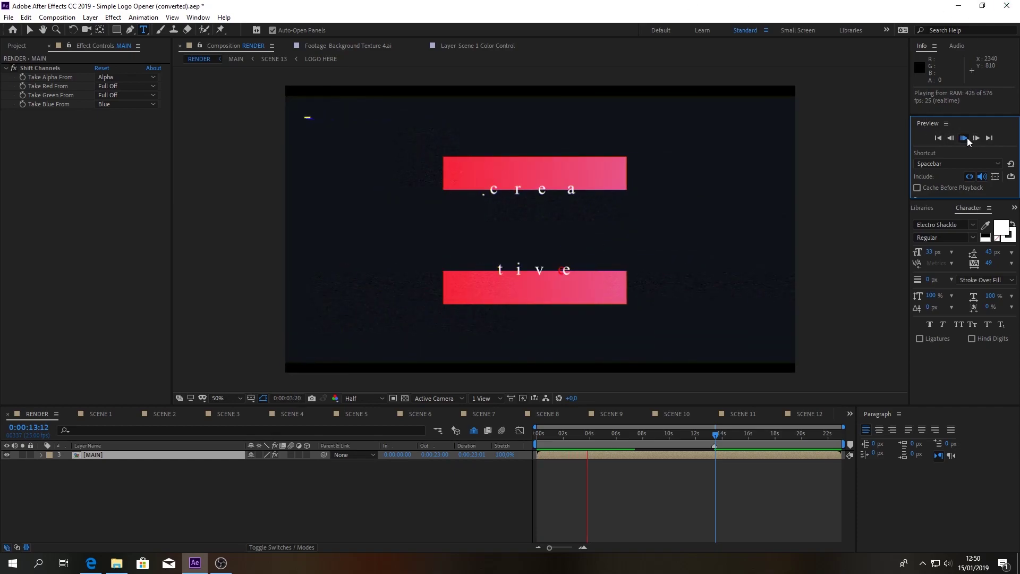
{"action": "left_click", "coordinate": [619, 454]}
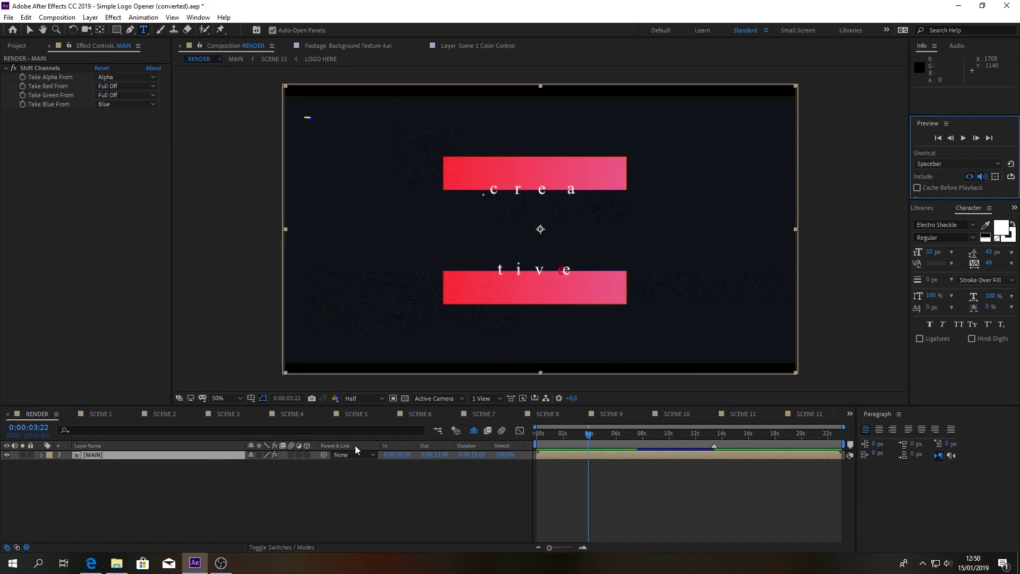
{"action": "left_click", "coordinate": [802, 414]}
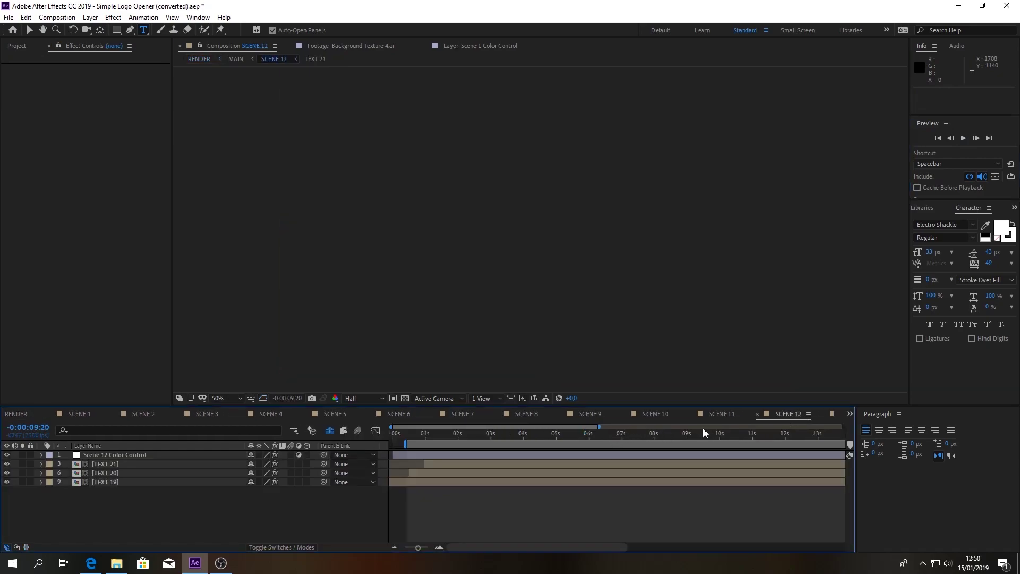
- Look through the TEXT 1 and MAIN compositions, then open the SCENE 13 precomp from MAIN
{"action": "left_click", "coordinate": [849, 414]}
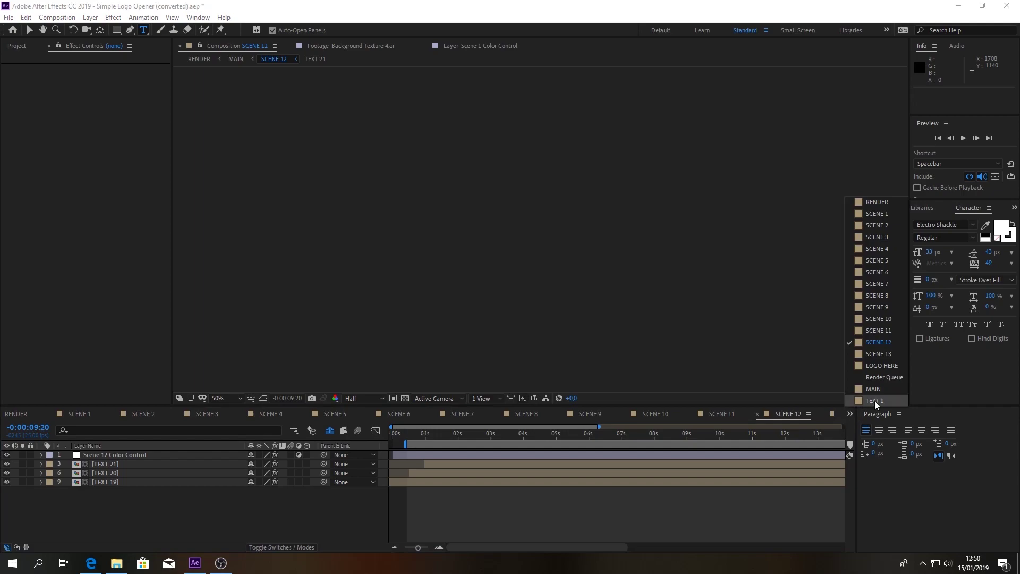
{"action": "left_click", "coordinate": [874, 401]}
{"action": "left_click", "coordinate": [849, 414]}
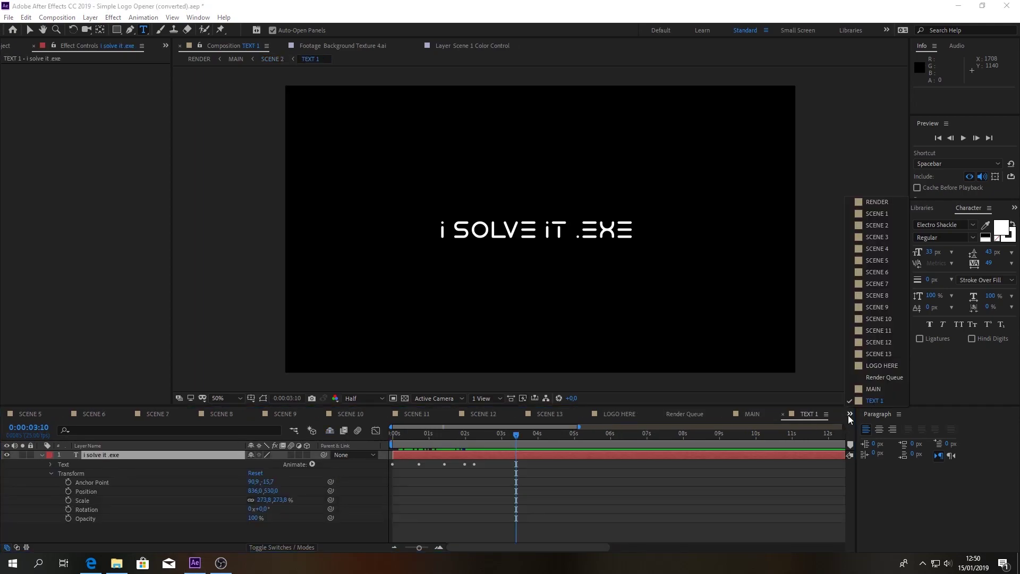
{"action": "left_click", "coordinate": [884, 389]}
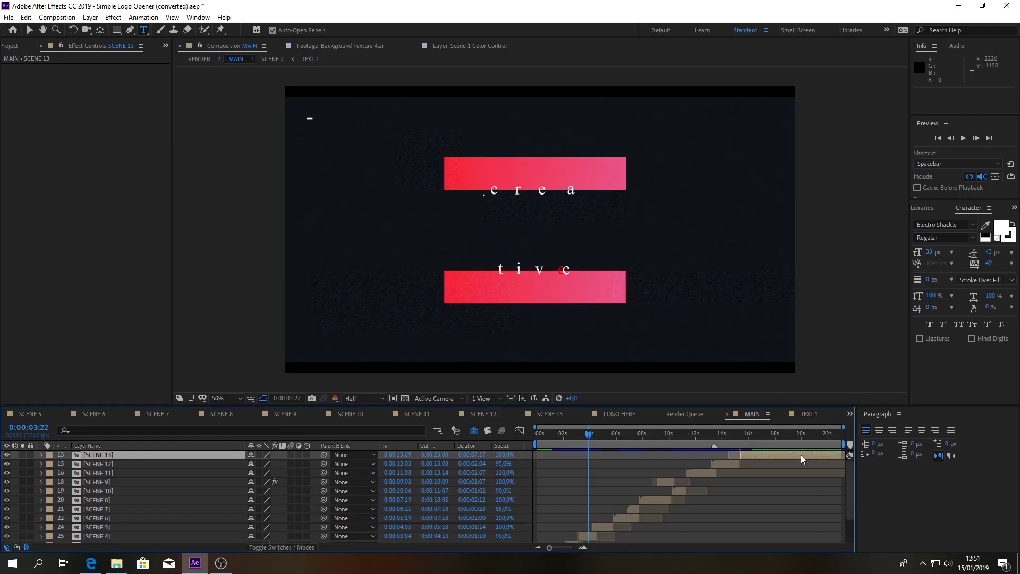
{"action": "double_click", "coordinate": [141, 456]}
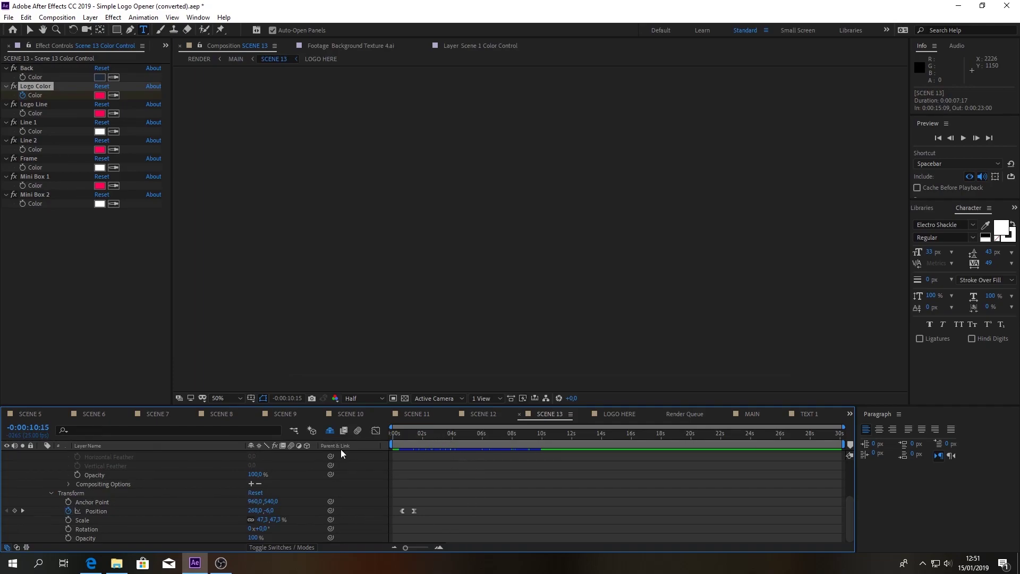
- Try white for the LOGO HERE Fill colour, then cancel to keep it pink
{"action": "scroll", "coordinate": [446, 495], "scroll_direction": "up", "scroll_amount": 4}
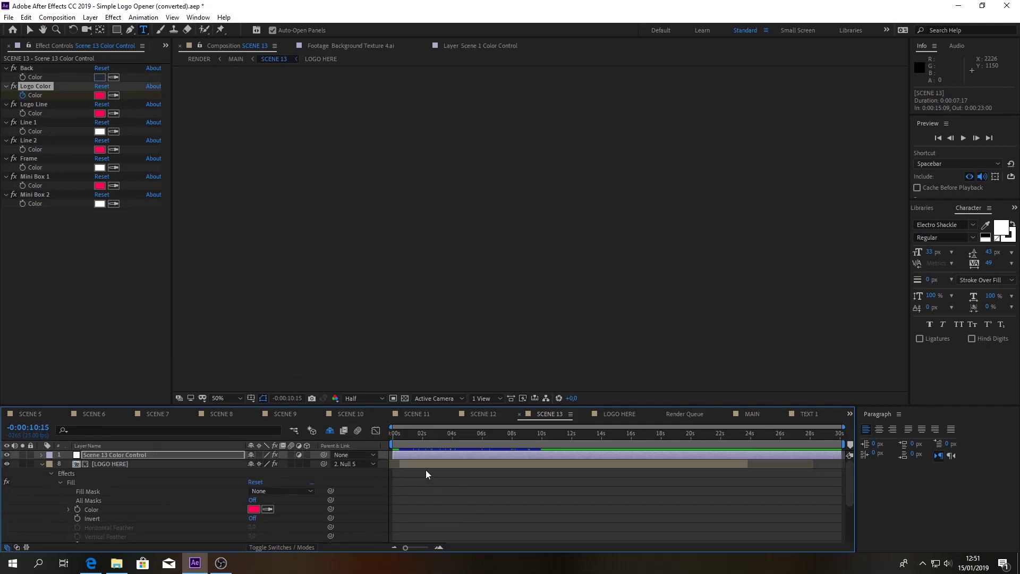
{"action": "scroll", "coordinate": [125, 510], "scroll_direction": "down", "scroll_amount": 1}
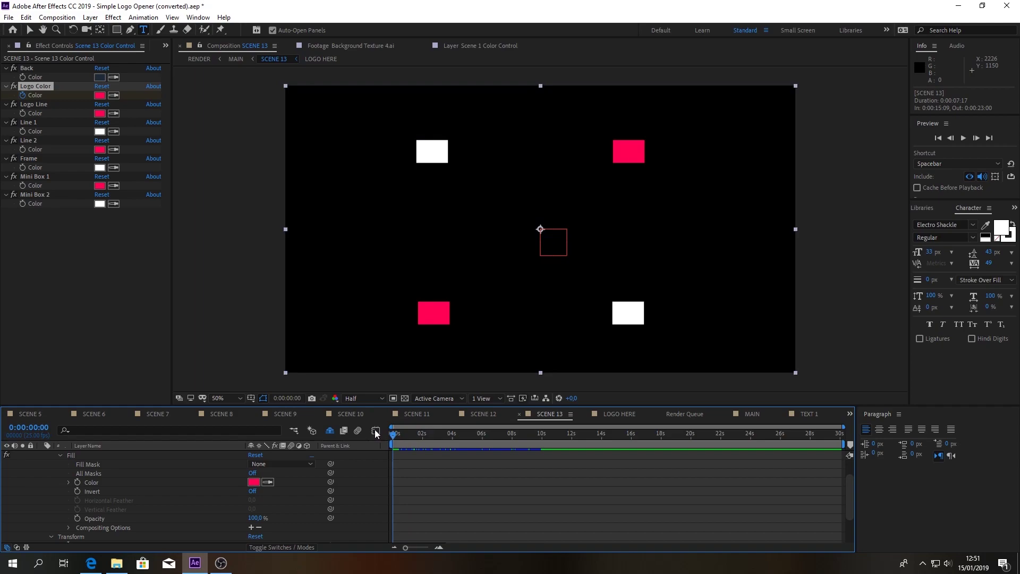
{"action": "left_click_drag", "start_coordinate": [391, 430], "coordinate": [411, 432]}
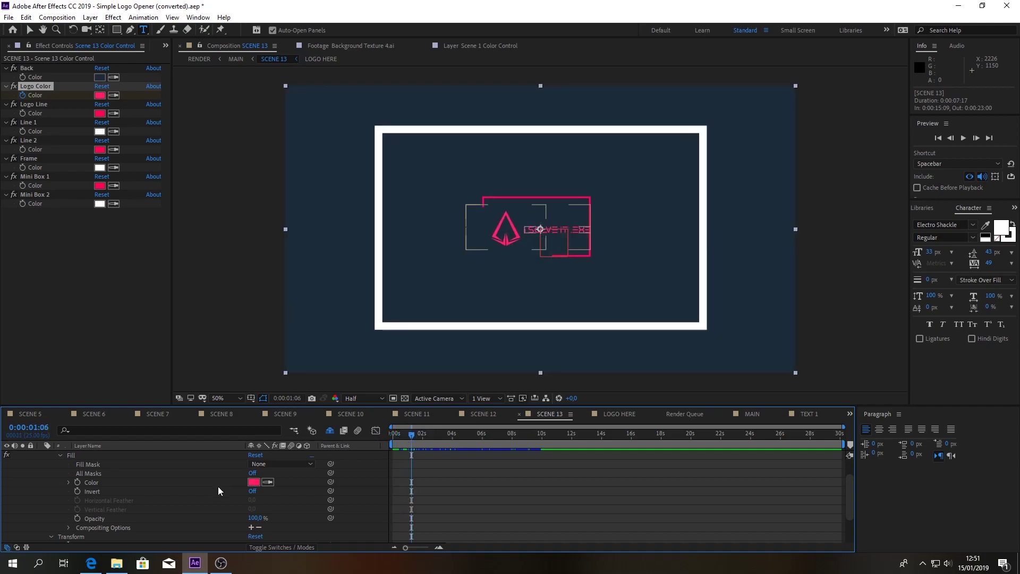
{"action": "left_click", "coordinate": [253, 482]}
{"action": "left_click_drag", "start_coordinate": [712, 359], "coordinate": [637, 261]}
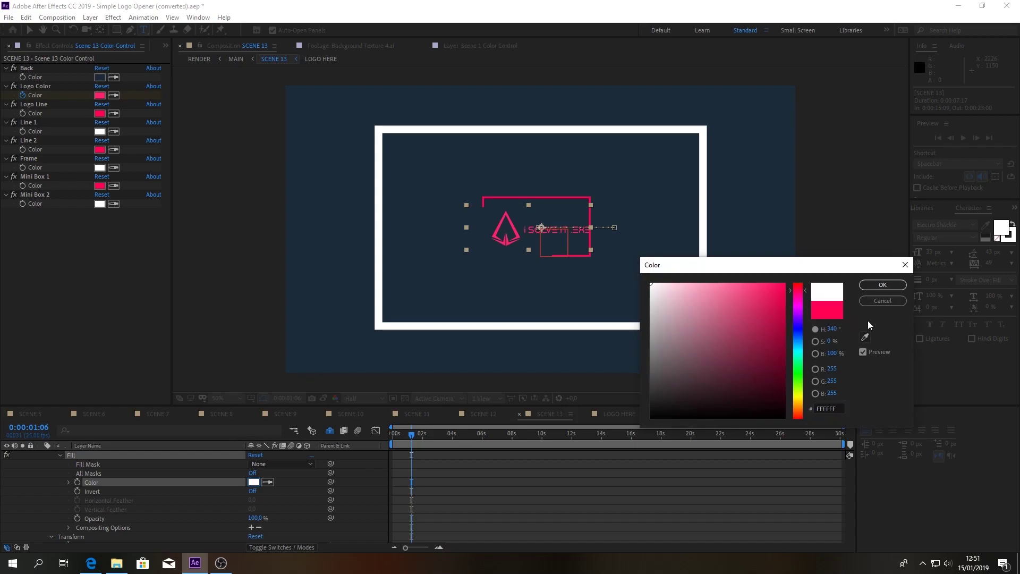
{"action": "left_click", "coordinate": [883, 301]}
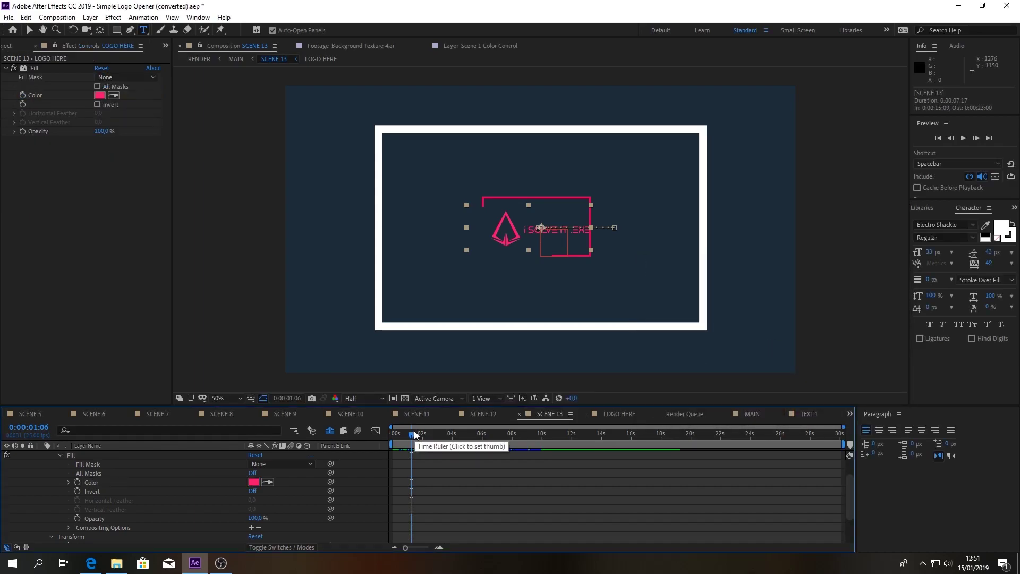
- Start keyframing the pink Fill colour at about one second into the scene
{"action": "left_click_drag", "start_coordinate": [419, 436], "coordinate": [427, 436]}
{"action": "scroll", "coordinate": [392, 483], "scroll_direction": "down", "scroll_amount": 3}
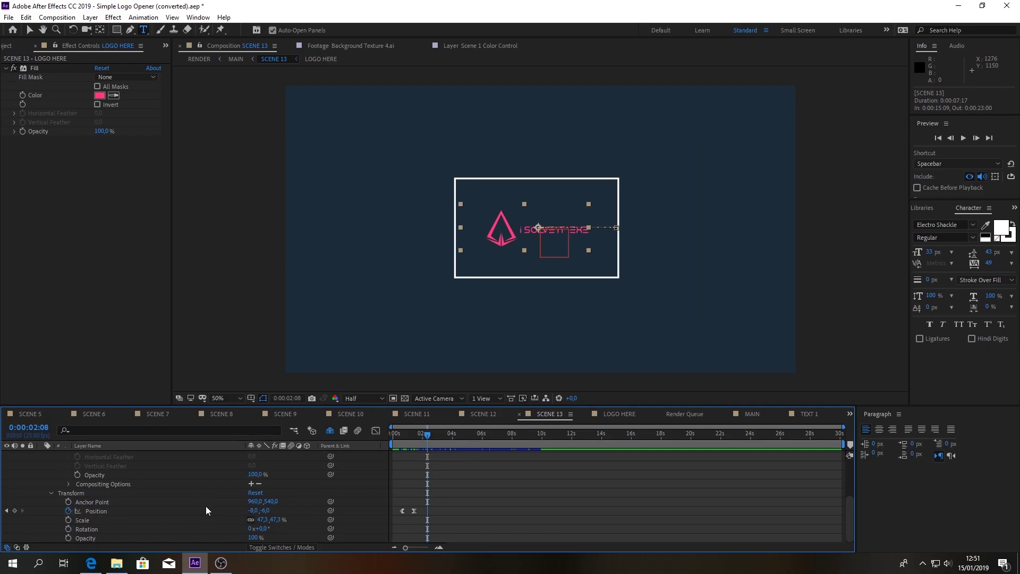
{"action": "scroll", "coordinate": [205, 506], "scroll_direction": "up", "scroll_amount": 2}
{"action": "scroll", "coordinate": [201, 506], "scroll_direction": "down", "scroll_amount": 2}
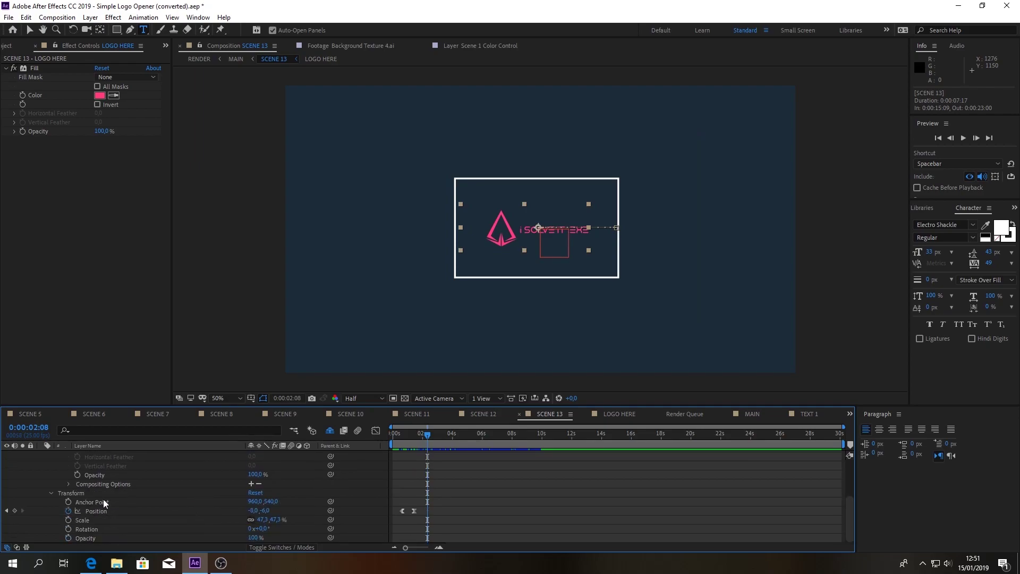
{"action": "left_click", "coordinate": [68, 484]}
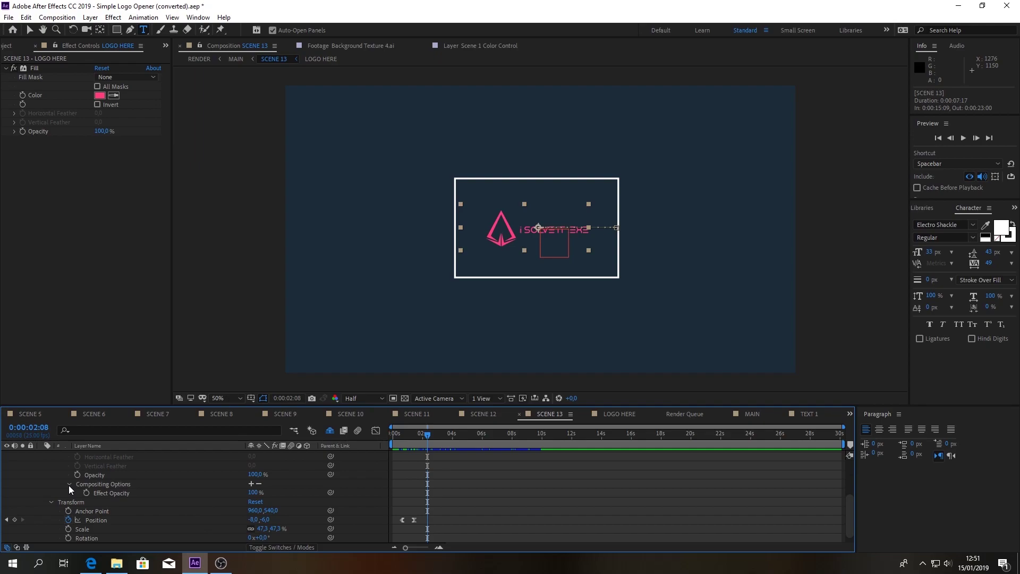
{"action": "left_click", "coordinate": [68, 484]}
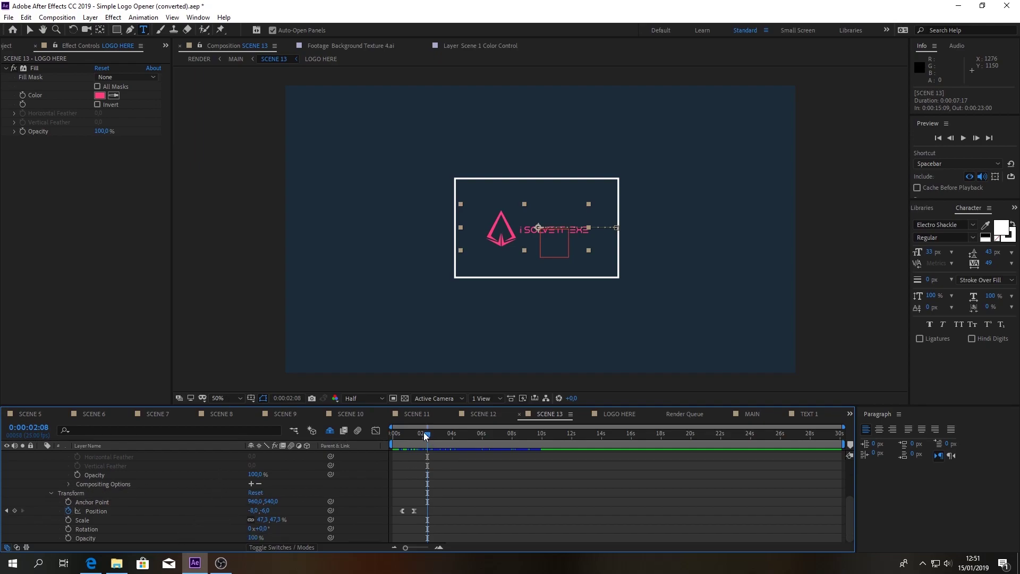
{"action": "left_click_drag", "start_coordinate": [425, 434], "coordinate": [375, 434]}
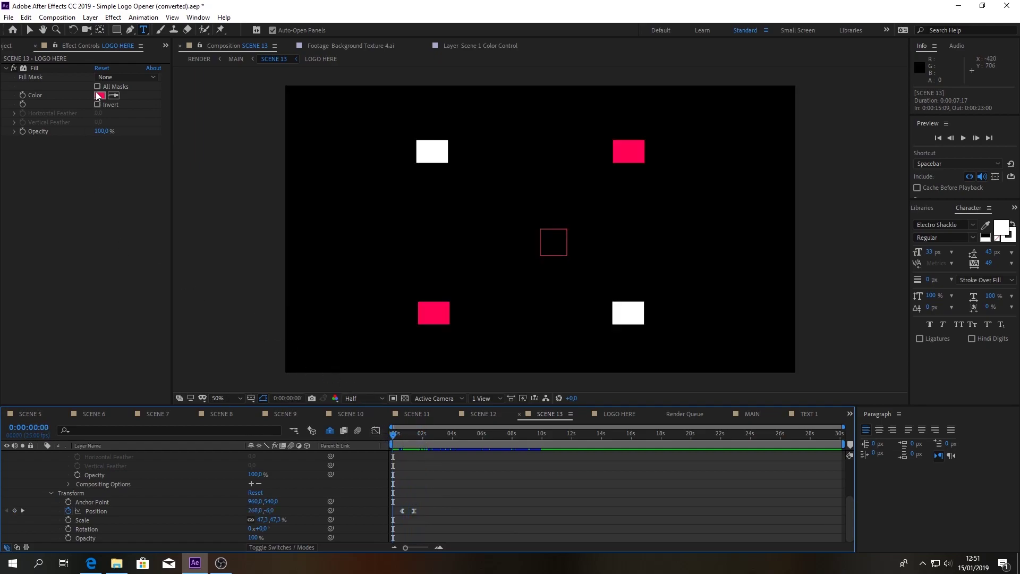
{"action": "left_click", "coordinate": [23, 95]}
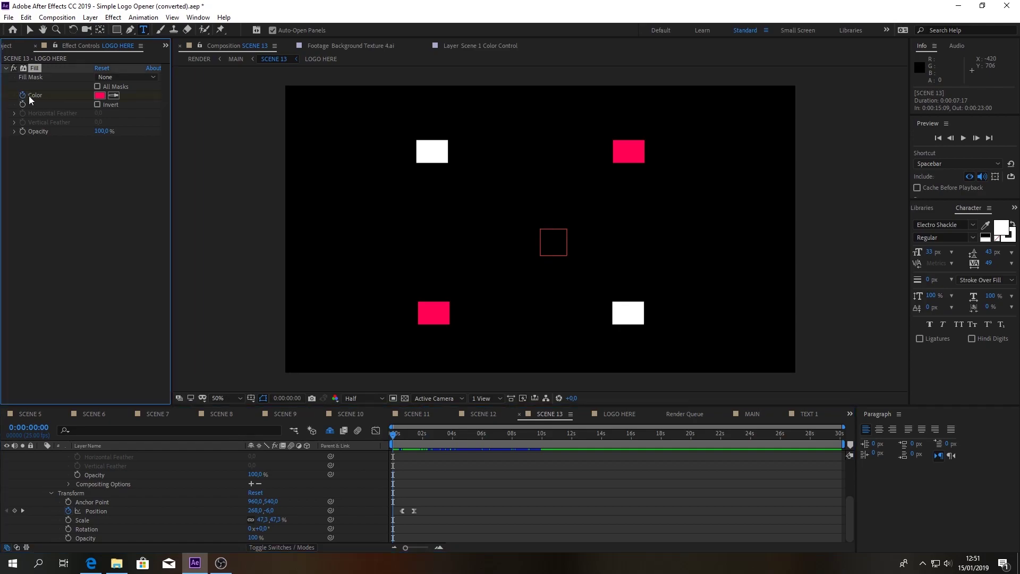
{"action": "scroll", "coordinate": [171, 489], "scroll_direction": "up", "scroll_amount": 5}
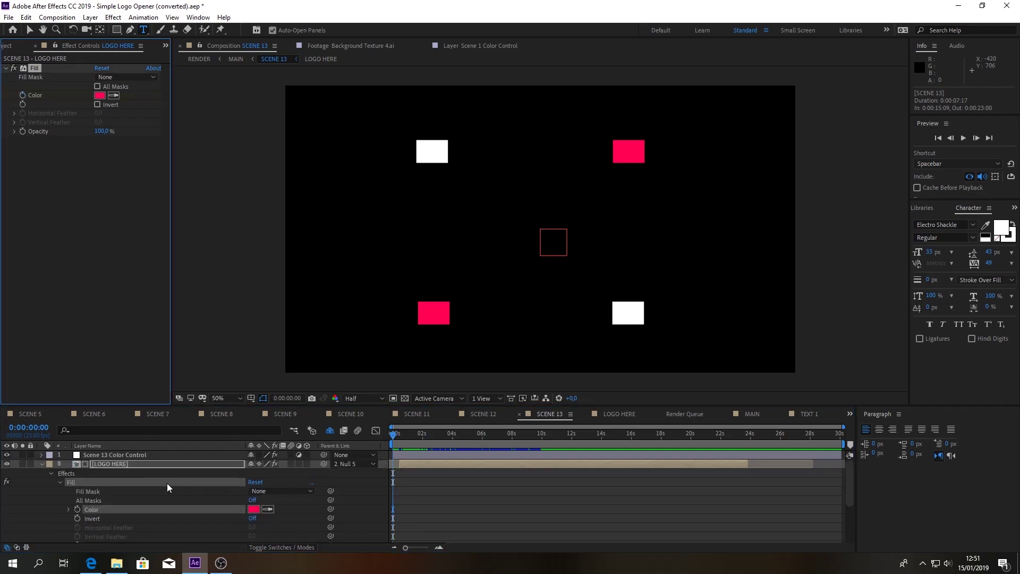
{"action": "left_click", "coordinate": [147, 456]}
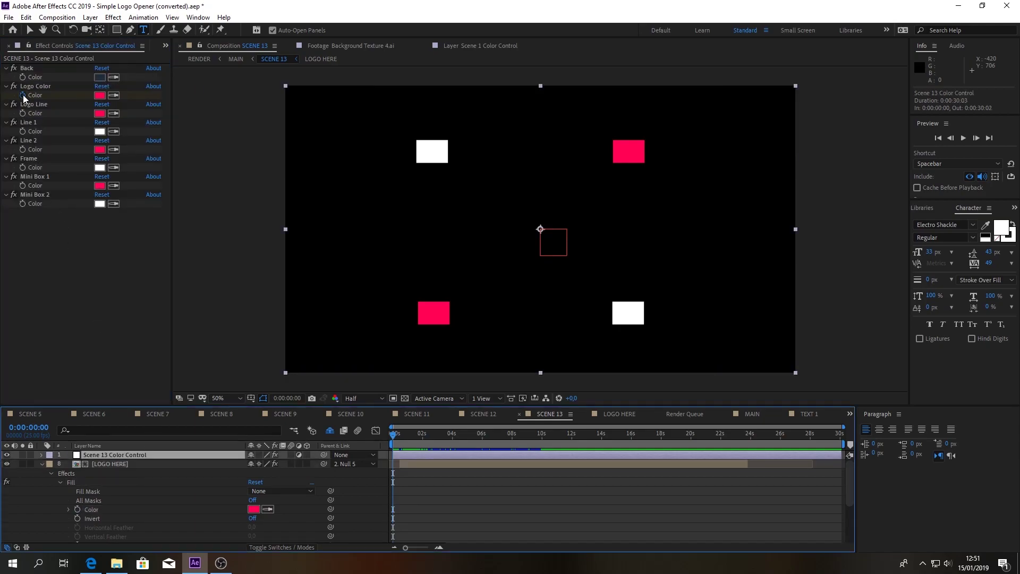
- Try white for the Scene 13 logo colour, cancel, and return to the composition start
{"action": "left_click", "coordinate": [35, 86]}
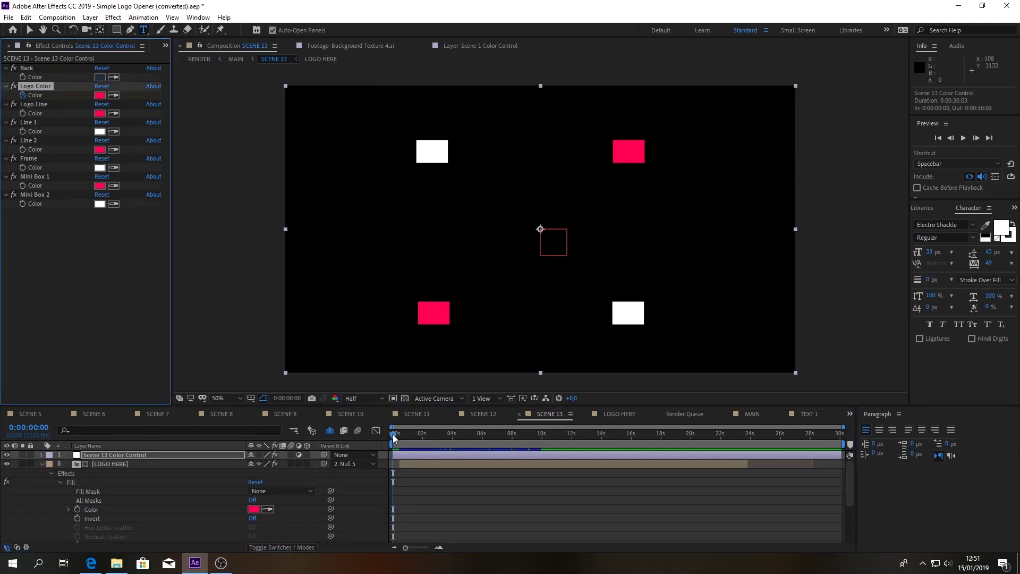
{"action": "left_click_drag", "start_coordinate": [394, 436], "coordinate": [482, 448]}
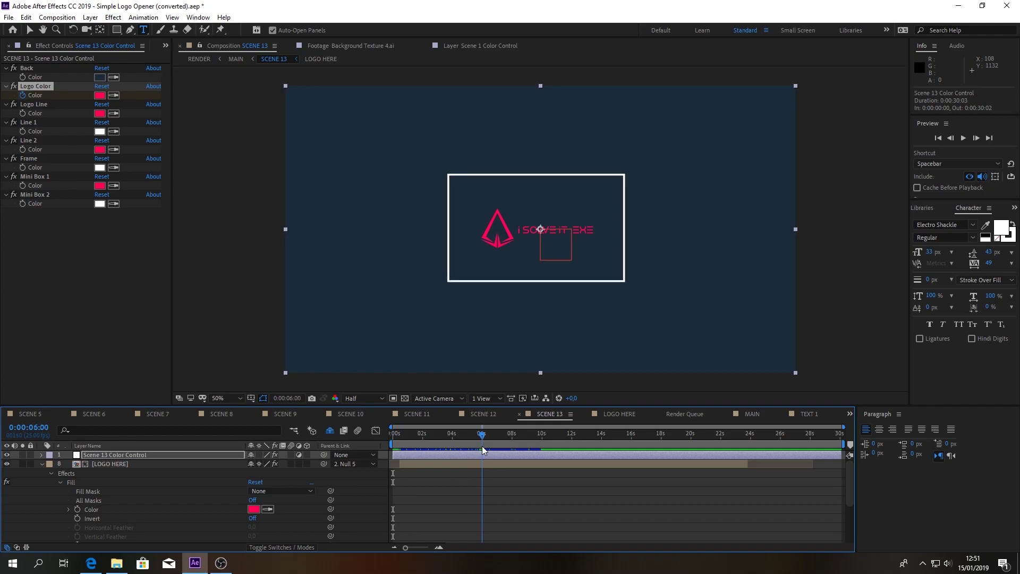
{"action": "left_click_drag", "start_coordinate": [483, 449], "coordinate": [496, 450]}
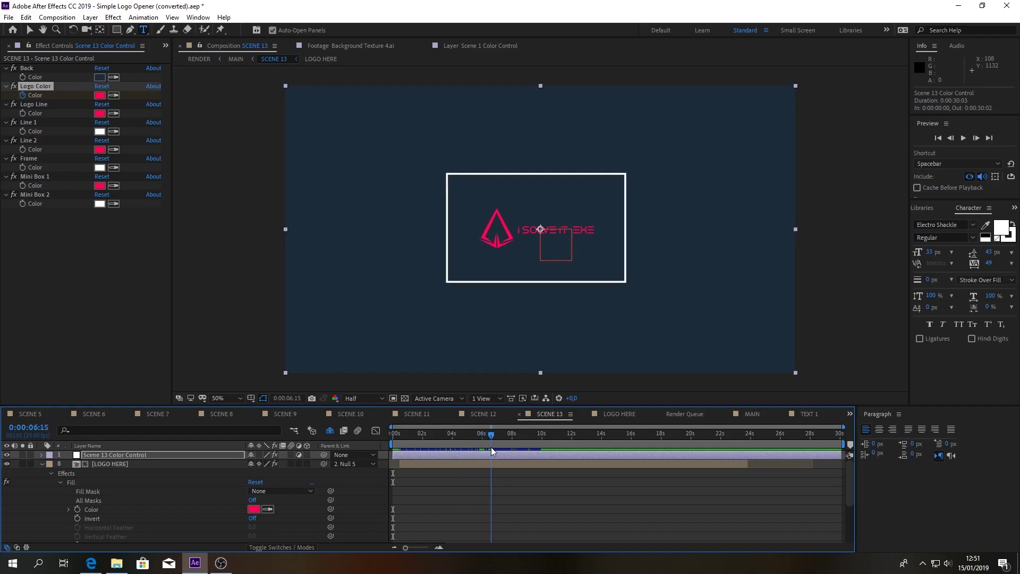
{"action": "left_click", "coordinate": [99, 95]}
{"action": "left_click_drag", "start_coordinate": [685, 319], "coordinate": [629, 261]}
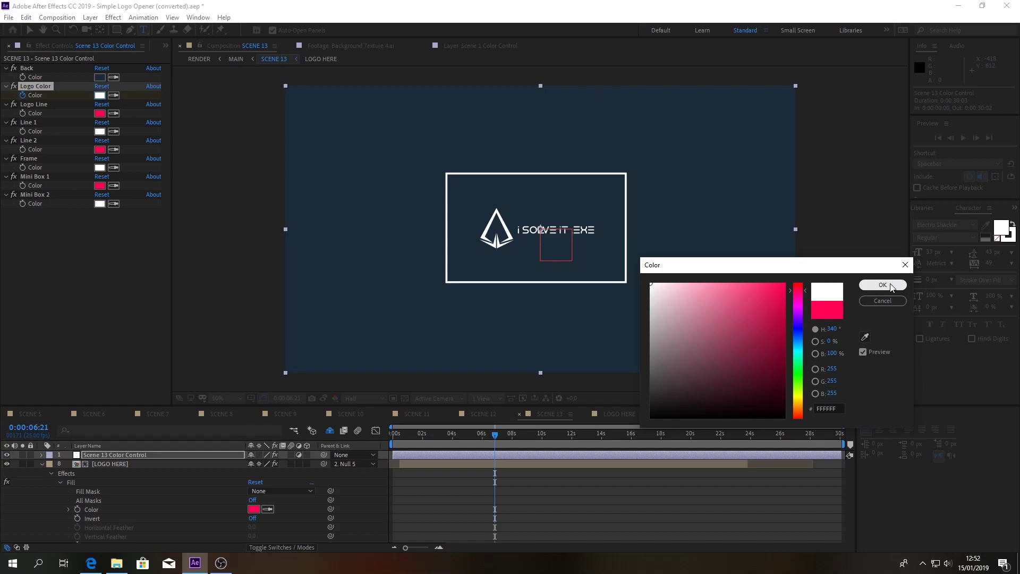
{"action": "left_click", "coordinate": [883, 301]}
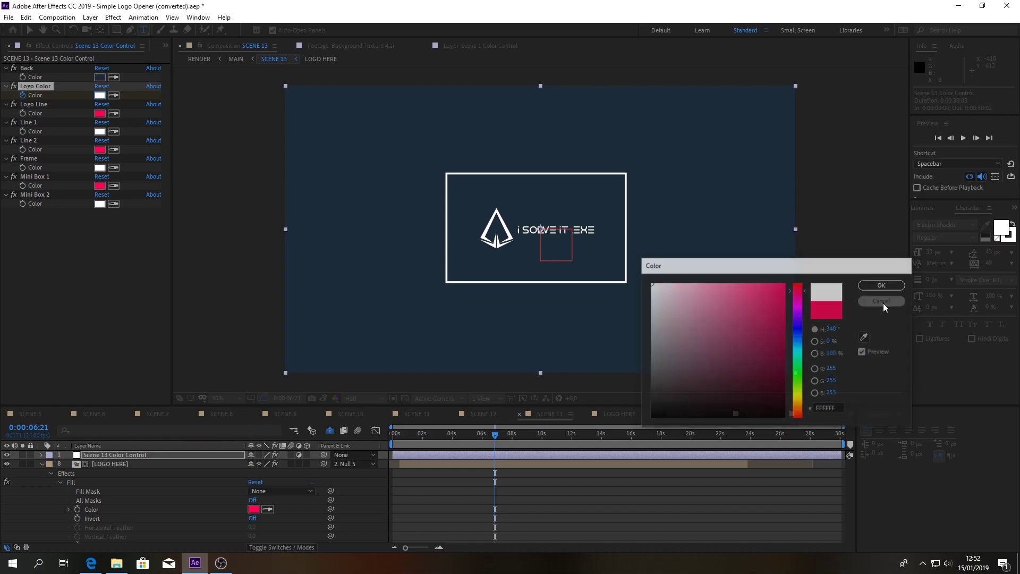
{"action": "left_click", "coordinate": [361, 432]}
{"action": "key", "text": "Home"}
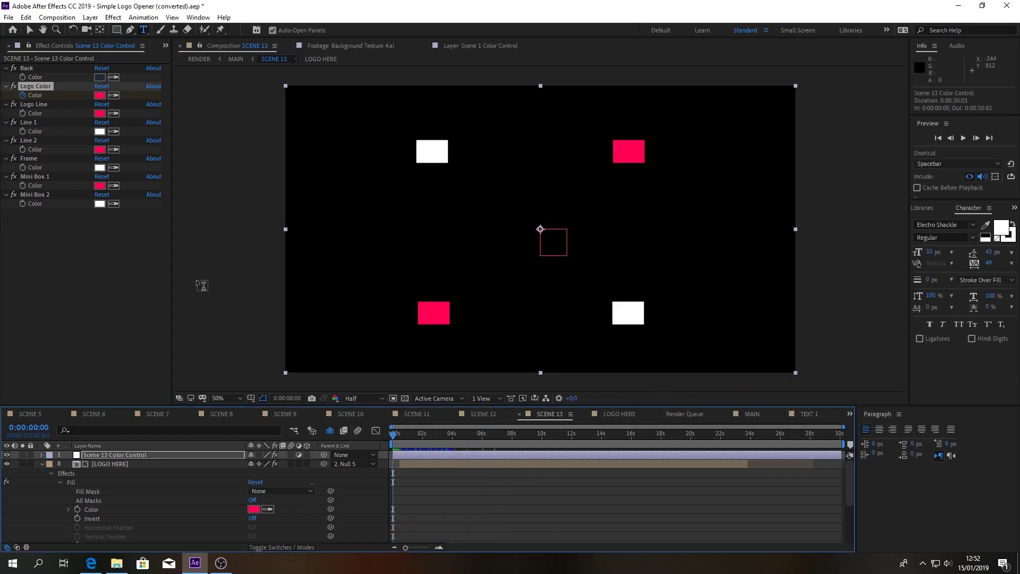
- Set the logo colour to white FFFFFF at the start and scrub ahead to check it
{"action": "left_click", "coordinate": [99, 95]}
{"action": "left_click", "coordinate": [714, 332]}
{"action": "left_click_drag", "start_coordinate": [702, 324], "coordinate": [630, 266]}
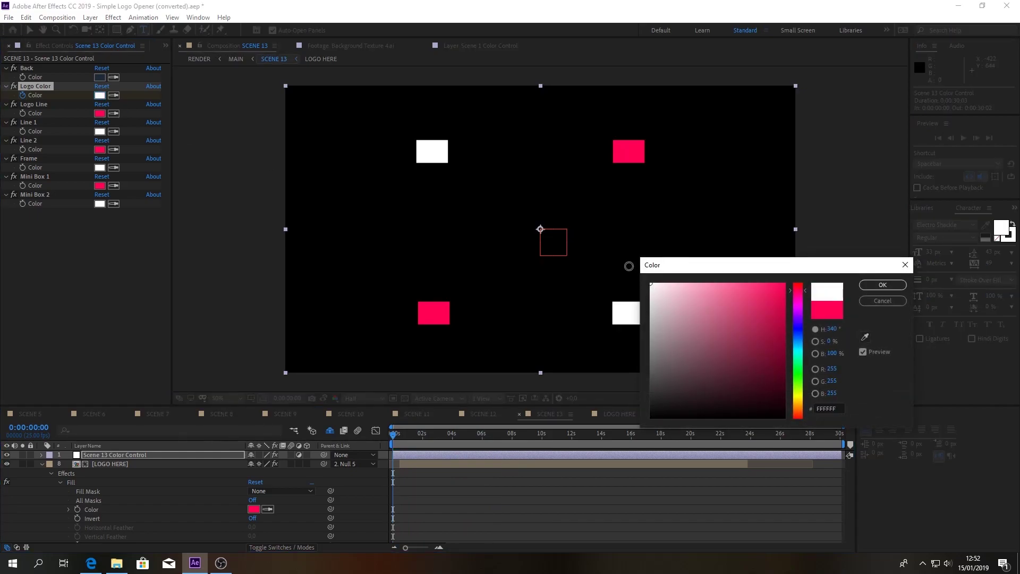
{"action": "left_click", "coordinate": [882, 285]}
{"action": "left_click_drag", "start_coordinate": [394, 437], "coordinate": [467, 439]}
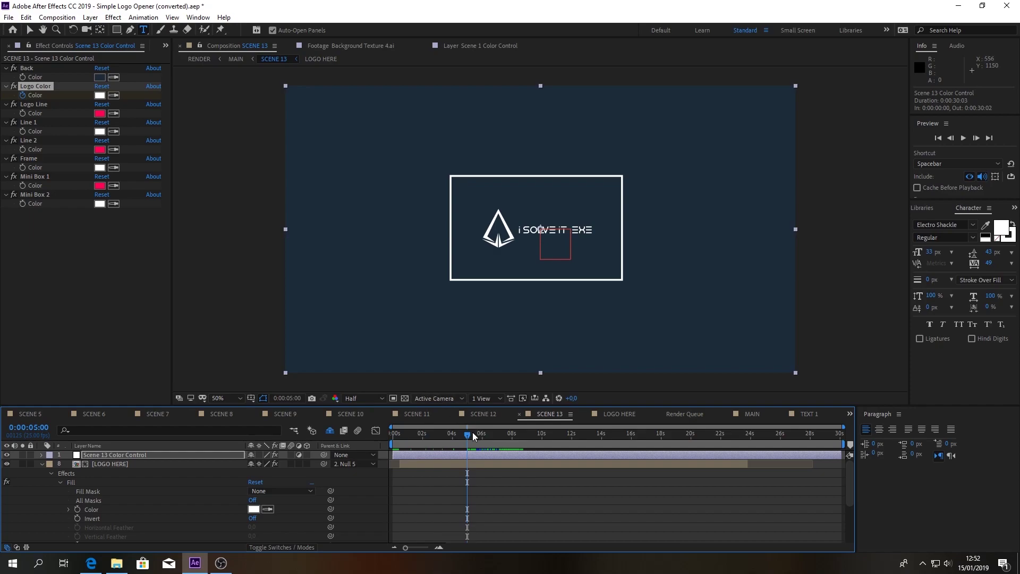
{"action": "left_click_drag", "start_coordinate": [473, 434], "coordinate": [494, 439]}
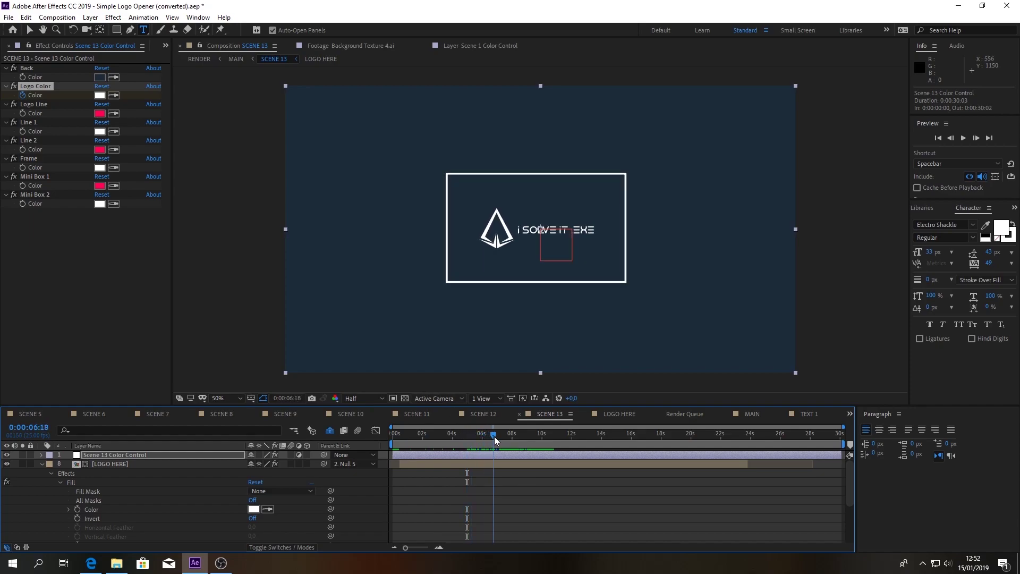
- Sample the pink colour from the composition with the logo colour picker's eyedropper
{"action": "left_click", "coordinate": [100, 96]}
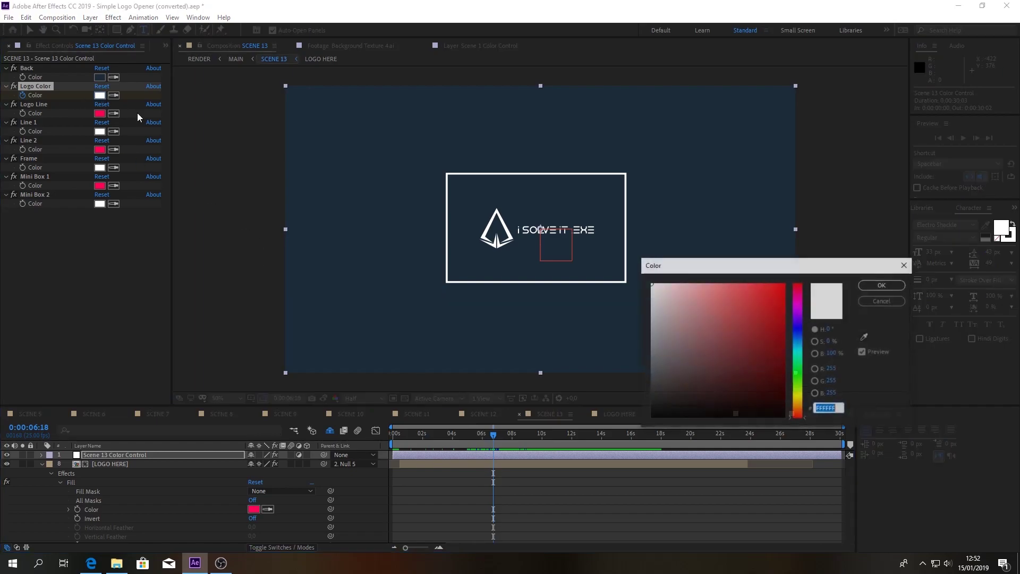
{"action": "left_click", "coordinate": [864, 337]}
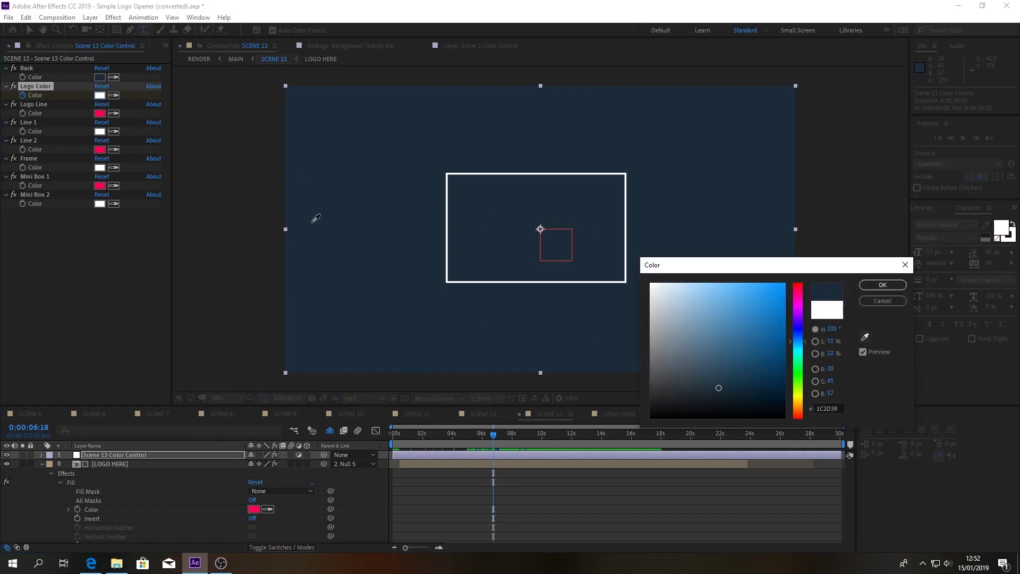
{"action": "left_click", "coordinate": [99, 113]}
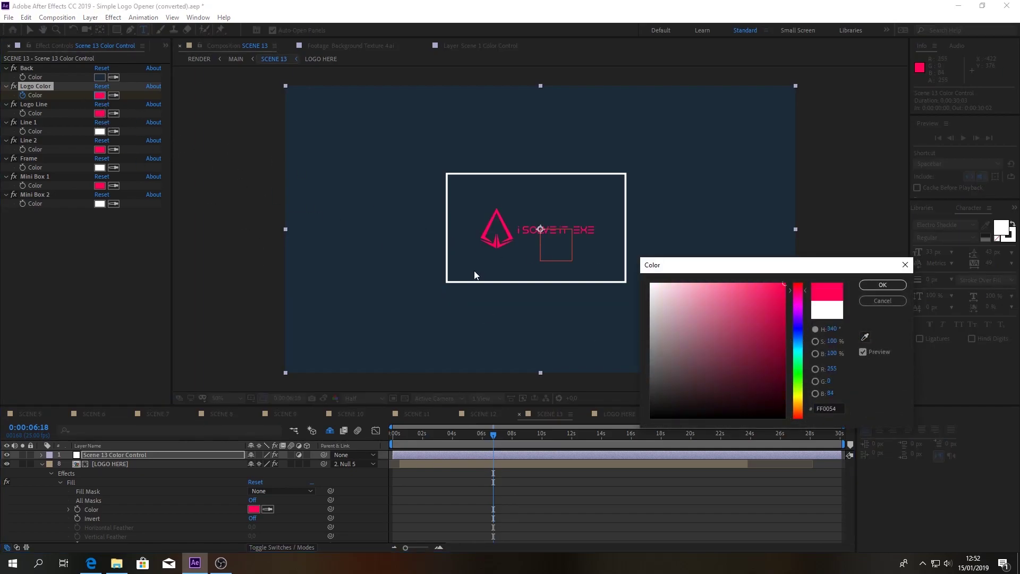
{"action": "left_click", "coordinate": [879, 286]}
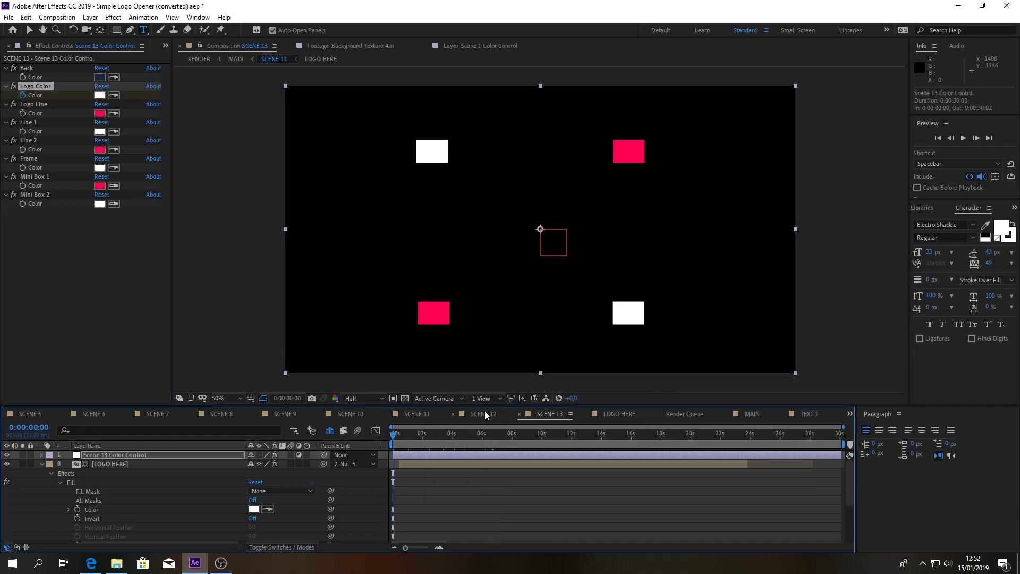
- Switch to RENDER and play a preview of the opener with the new logo
{"action": "left_click", "coordinate": [846, 412]}
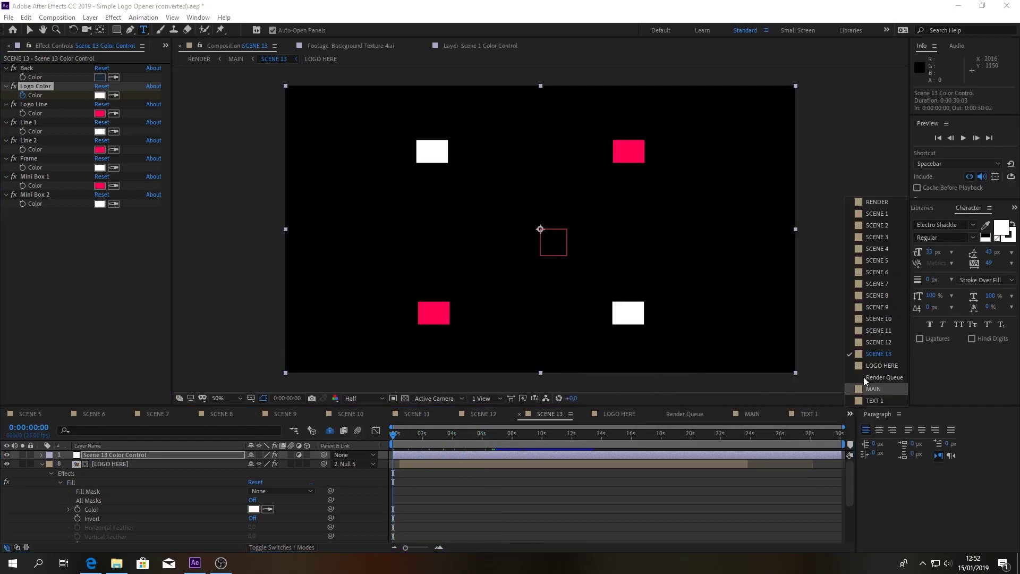
{"action": "left_click", "coordinate": [885, 199]}
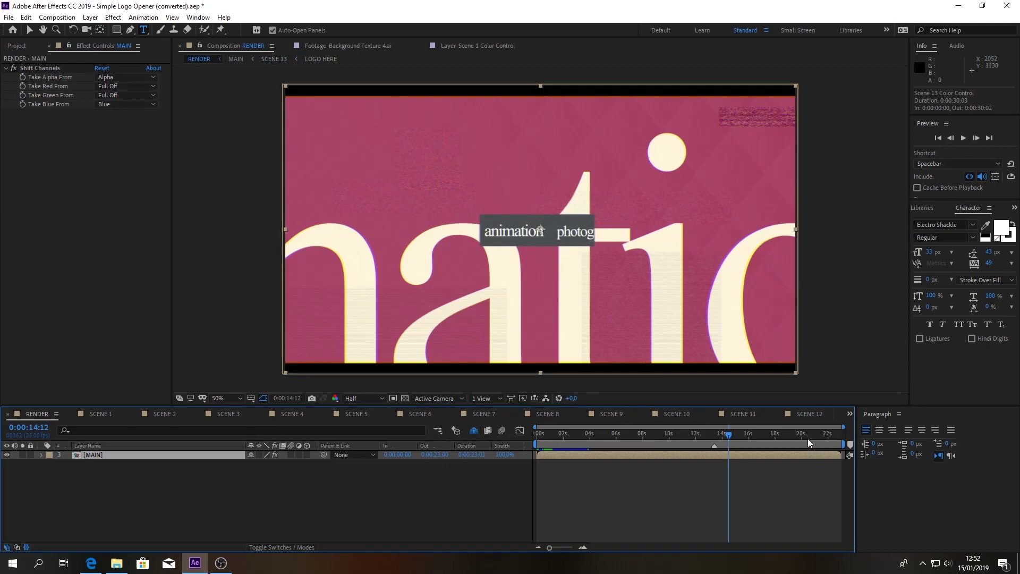
{"action": "left_click_drag", "start_coordinate": [808, 439], "coordinate": [733, 435]}
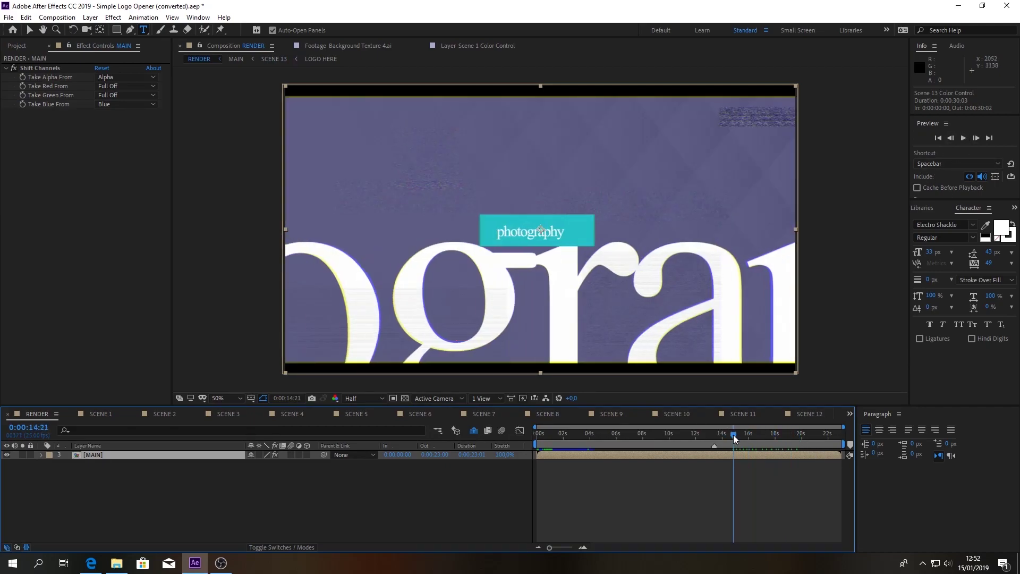
{"action": "left_click", "coordinate": [962, 139]}
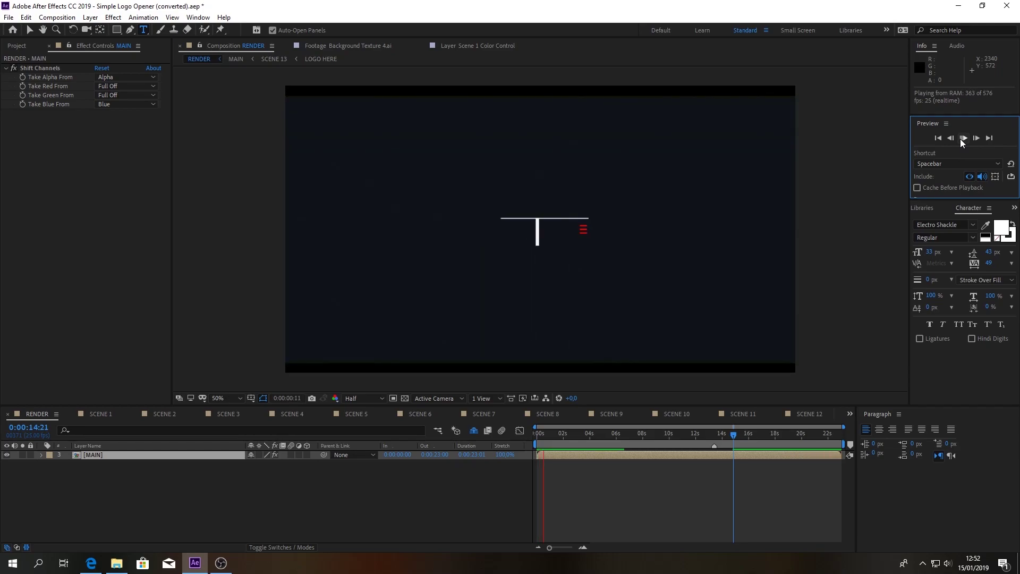
{"action": "left_click", "coordinate": [961, 139]}
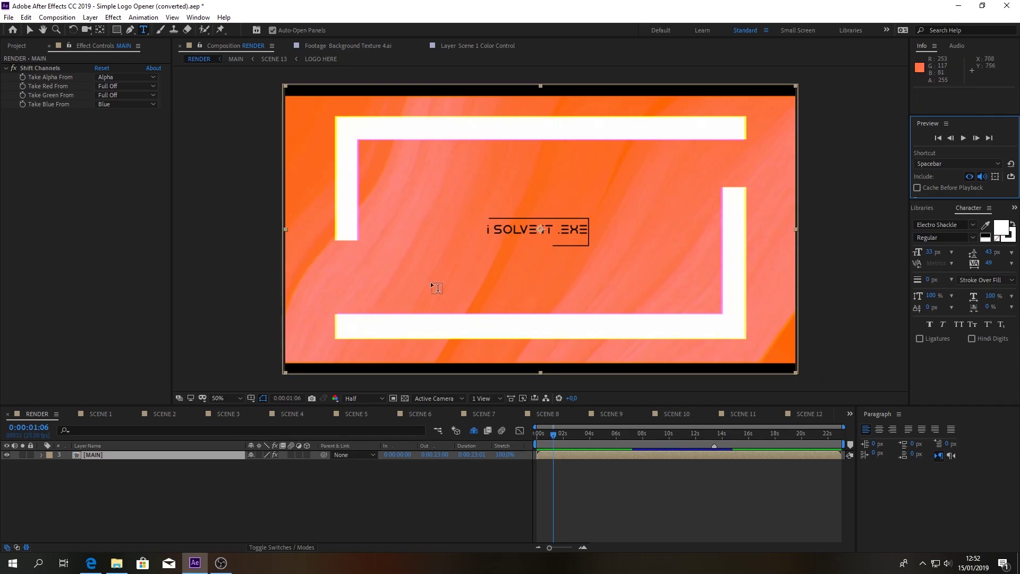
{"action": "left_click", "coordinate": [26, 45]}
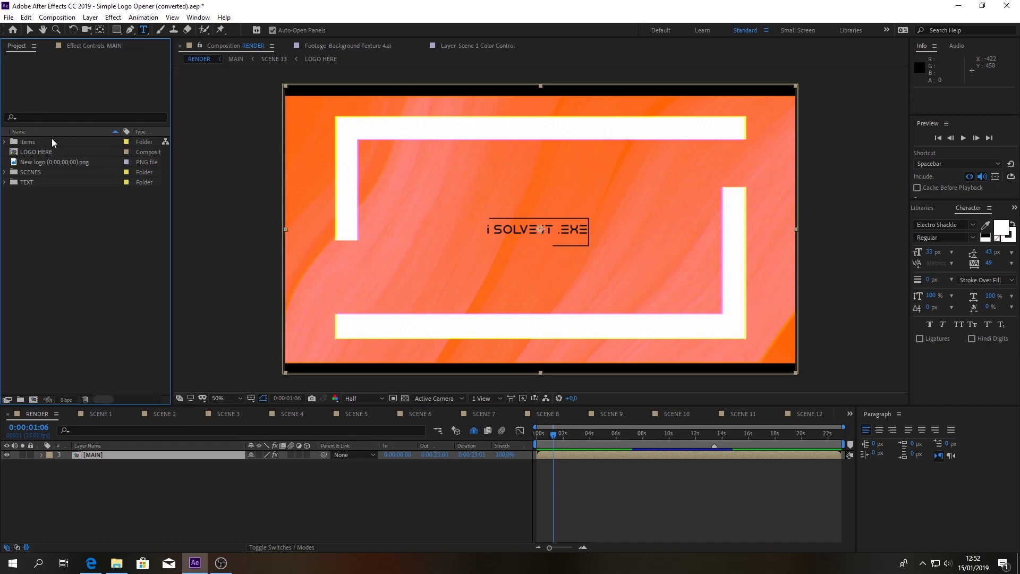
{"action": "left_click", "coordinate": [5, 173]}
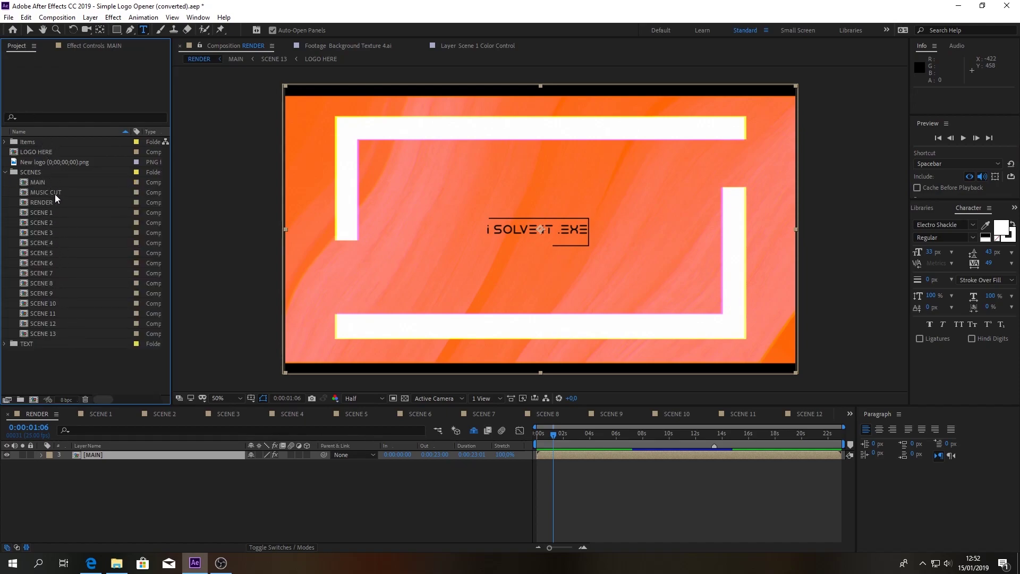
{"action": "left_click", "coordinate": [13, 344]}
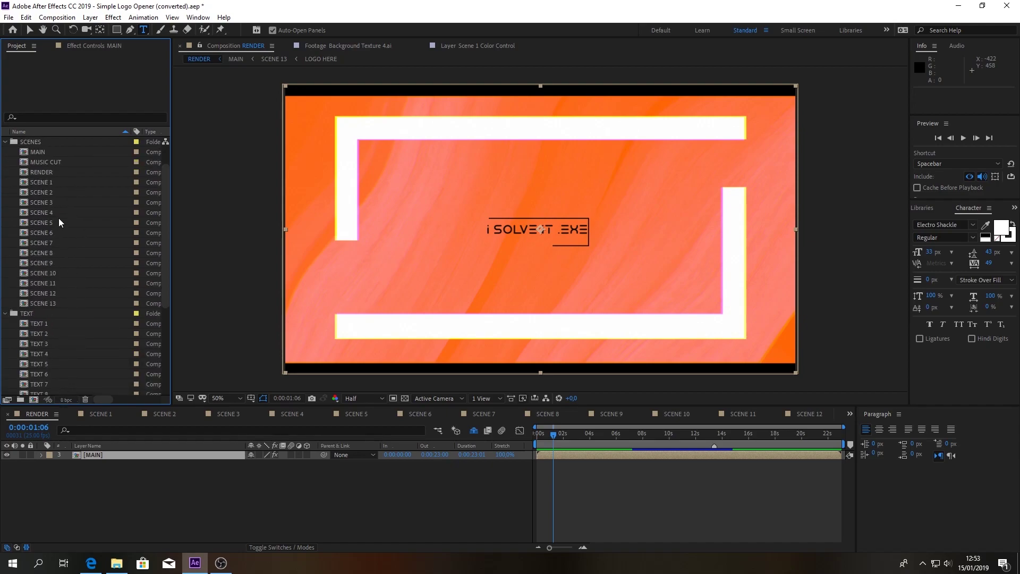
{"action": "scroll", "coordinate": [58, 239], "scroll_direction": "up", "scroll_amount": 6}
{"action": "left_click", "coordinate": [6, 172]}
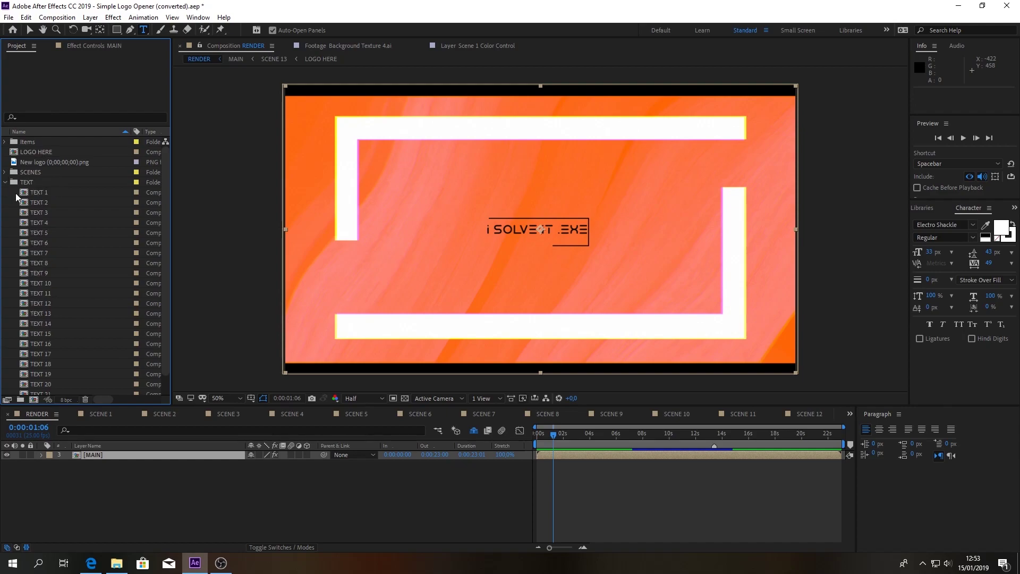
{"action": "left_click", "coordinate": [7, 182]}
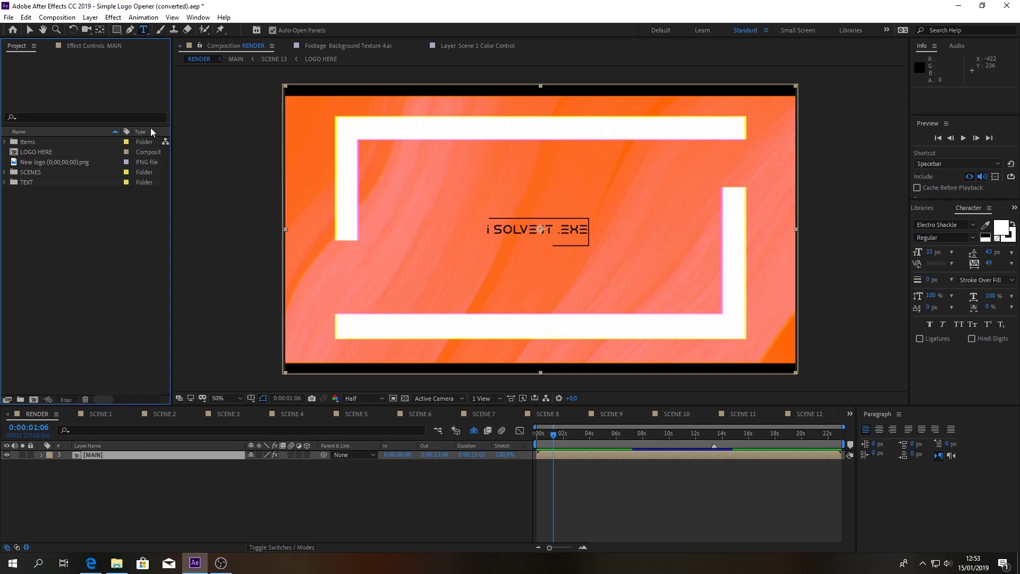
{"action": "left_click", "coordinate": [25, 32]}
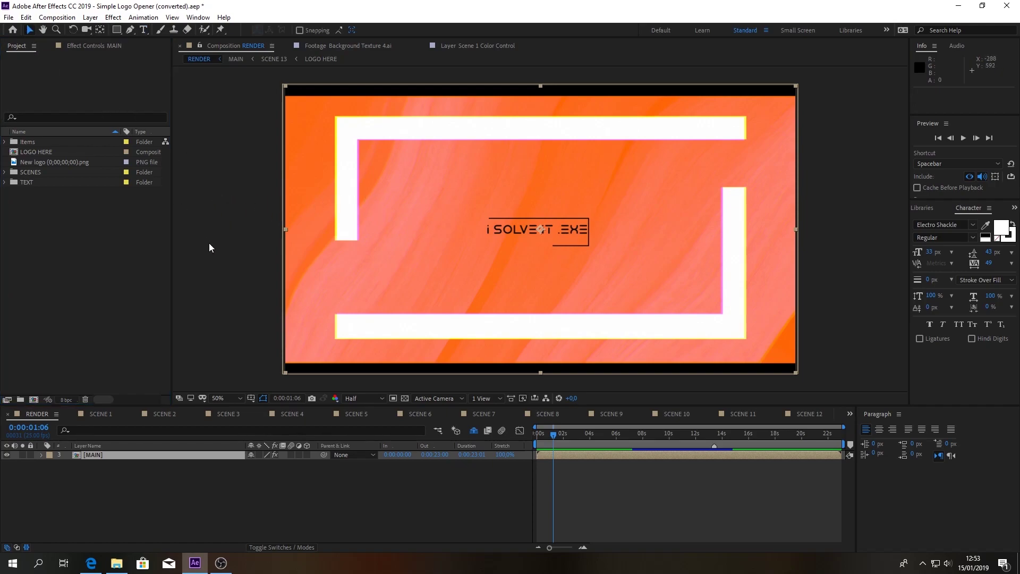